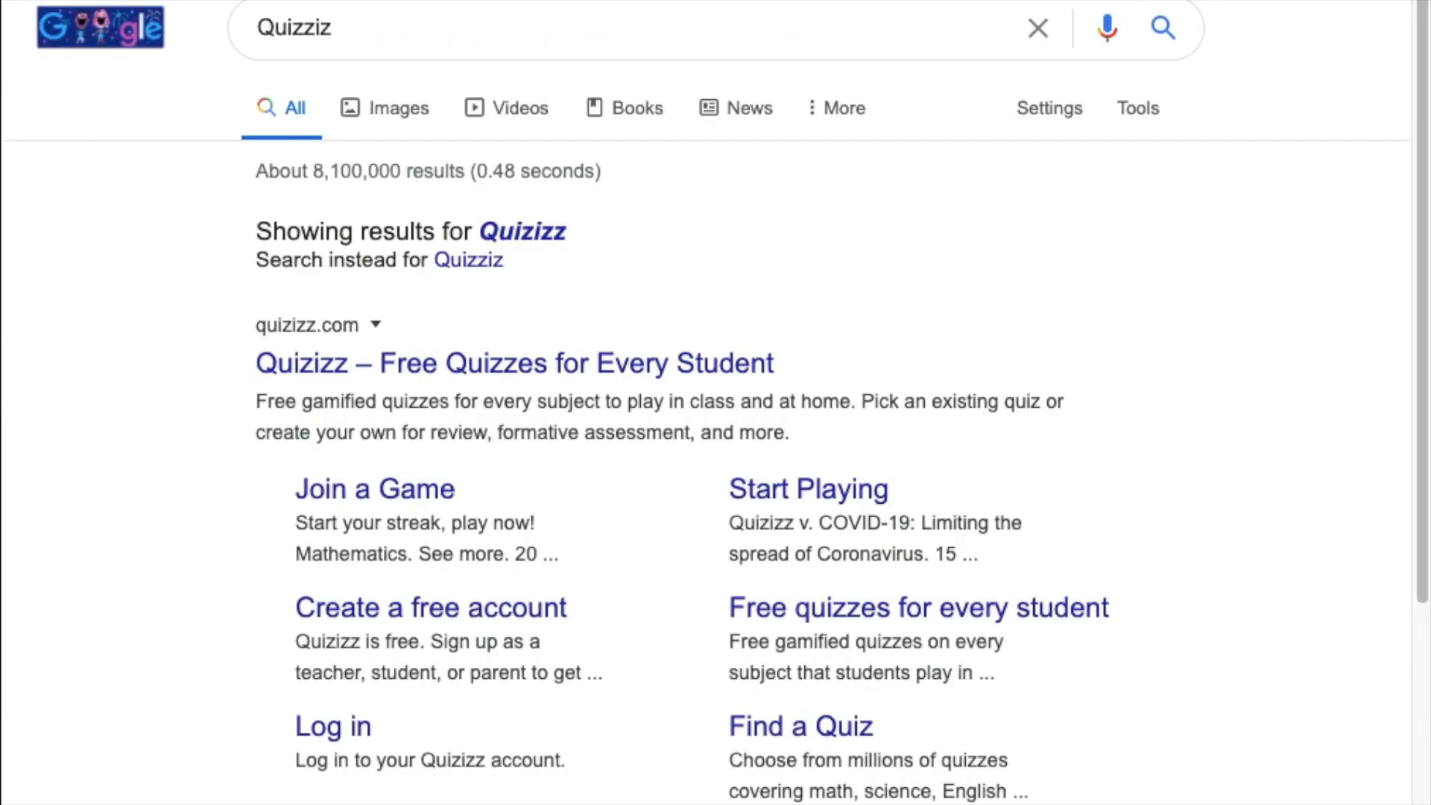
Start a Quizizz sign-up with the school e-mail address, then switch to the log-in form
{"action": "left_click", "coordinate": [595, 357]}
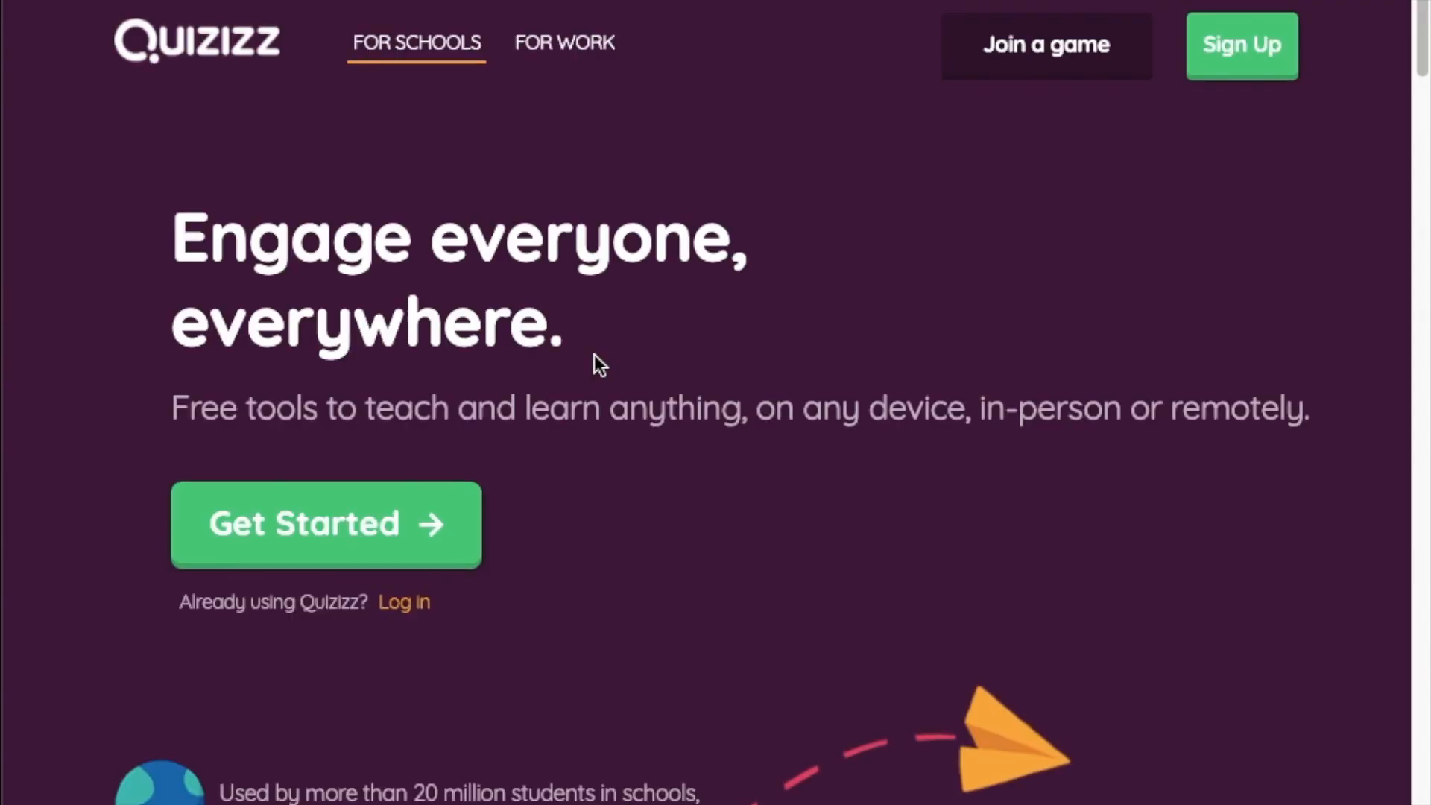
{"action": "left_click", "coordinate": [307, 531]}
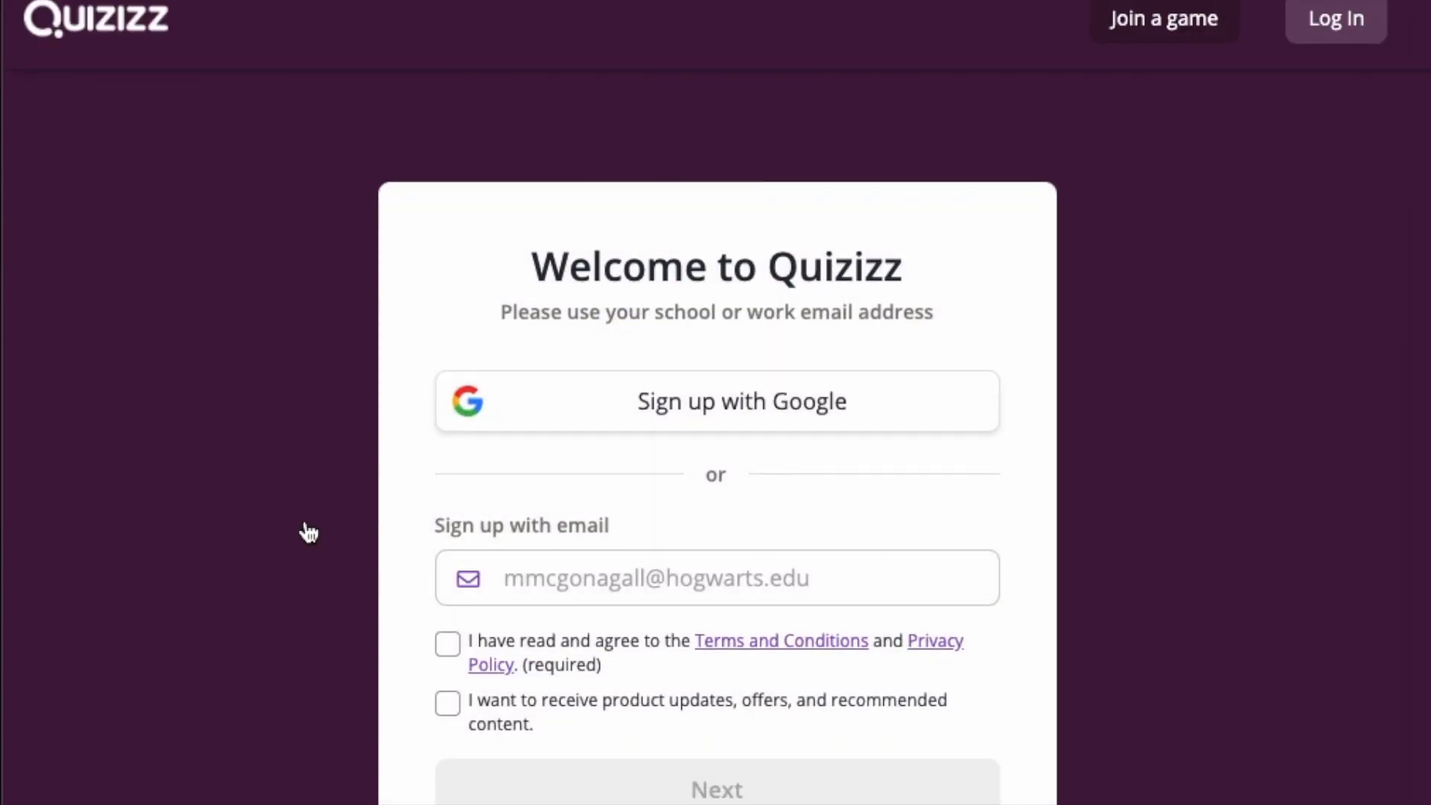
{"action": "left_click", "coordinate": [582, 588]}
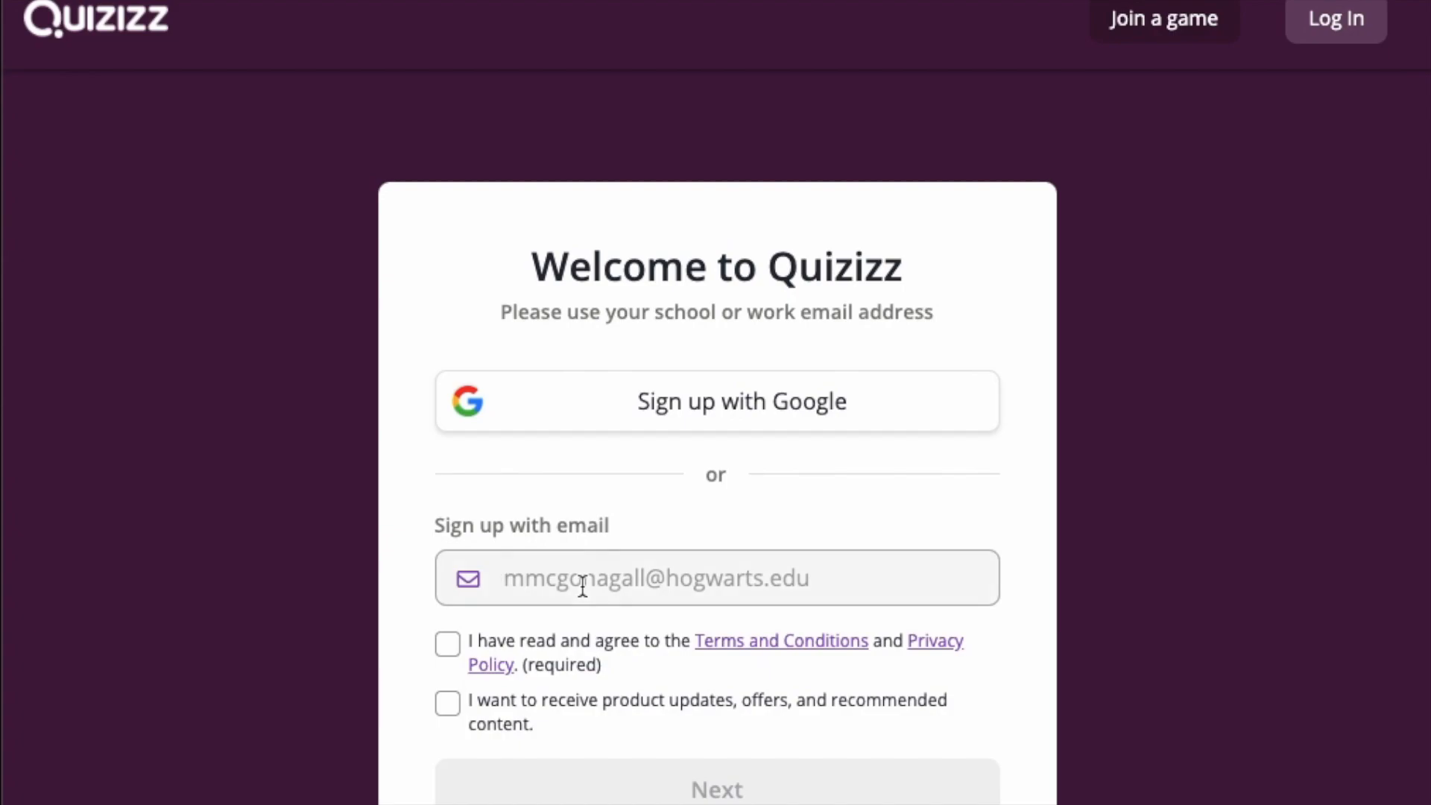
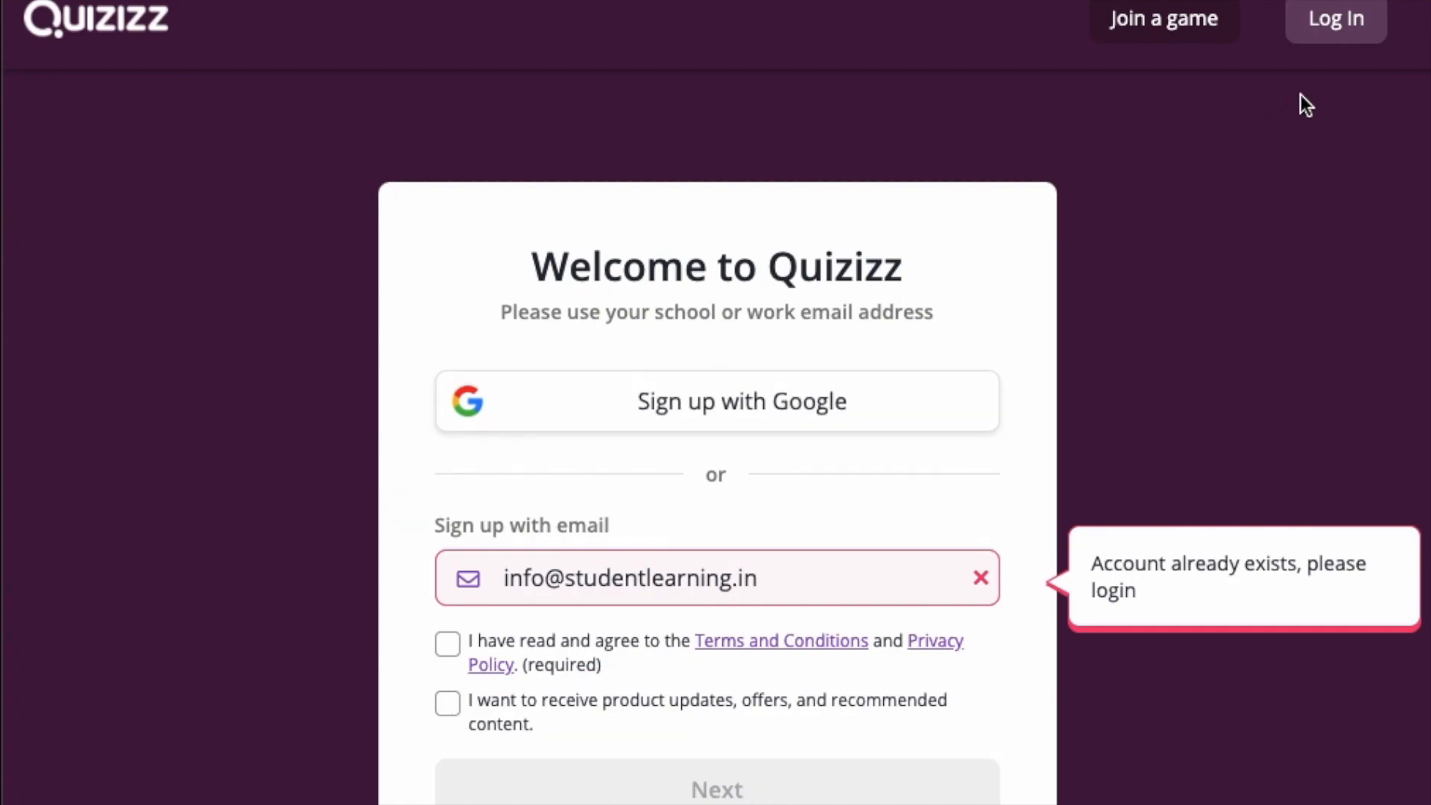
{"action": "left_click", "coordinate": [1332, 25]}
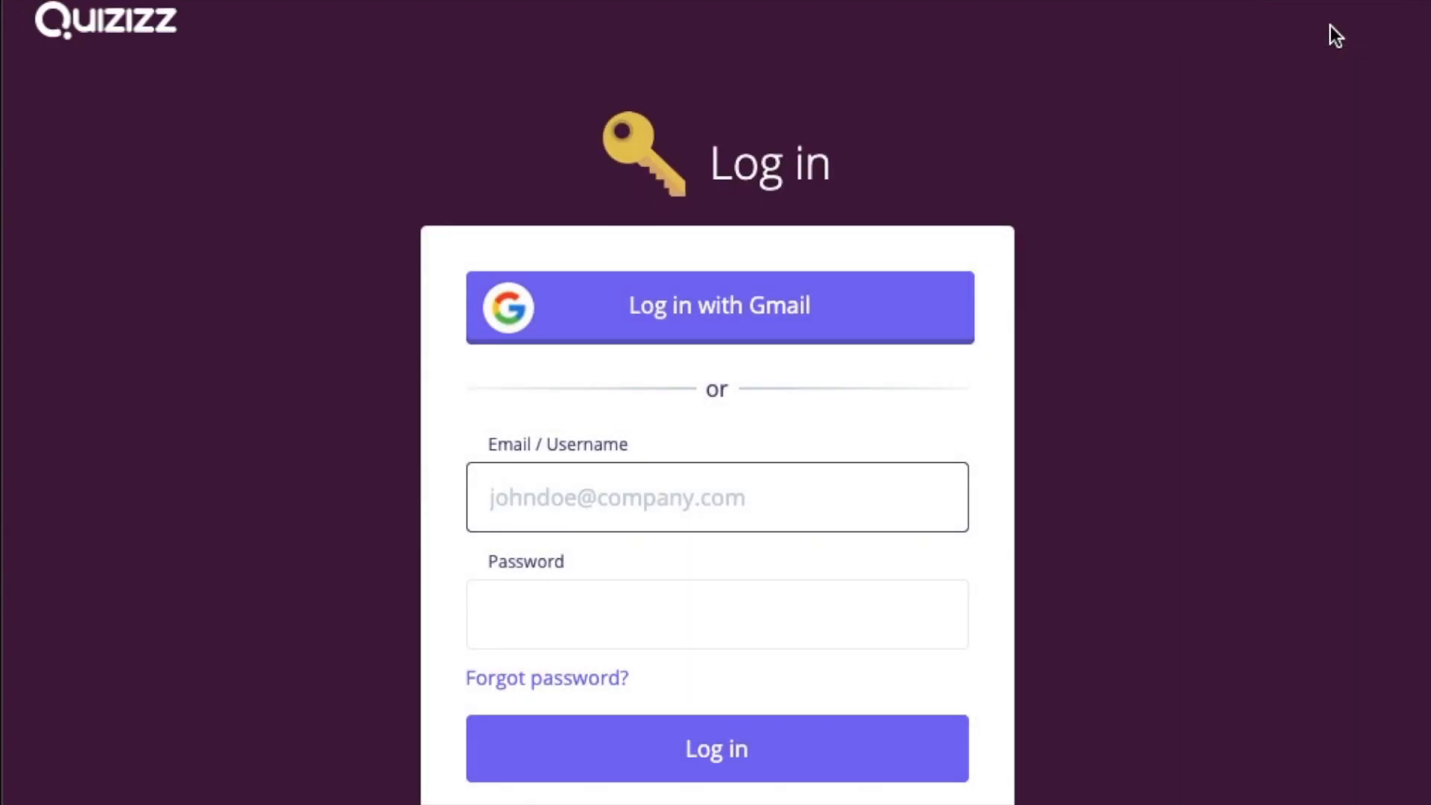
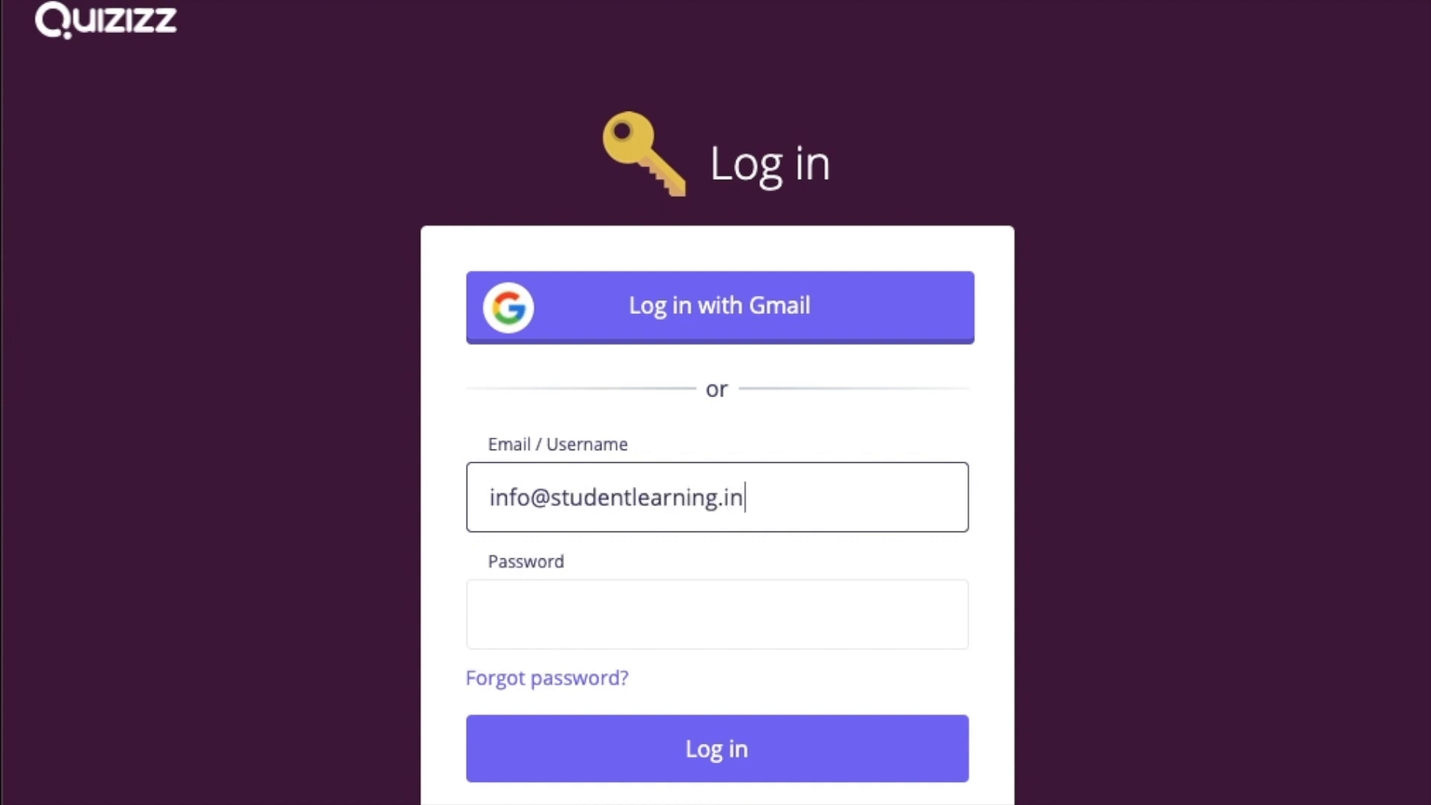
Log in with the account e-mail and password, then begin creating a new quiz
{"action": "key", "text": "Tab"}
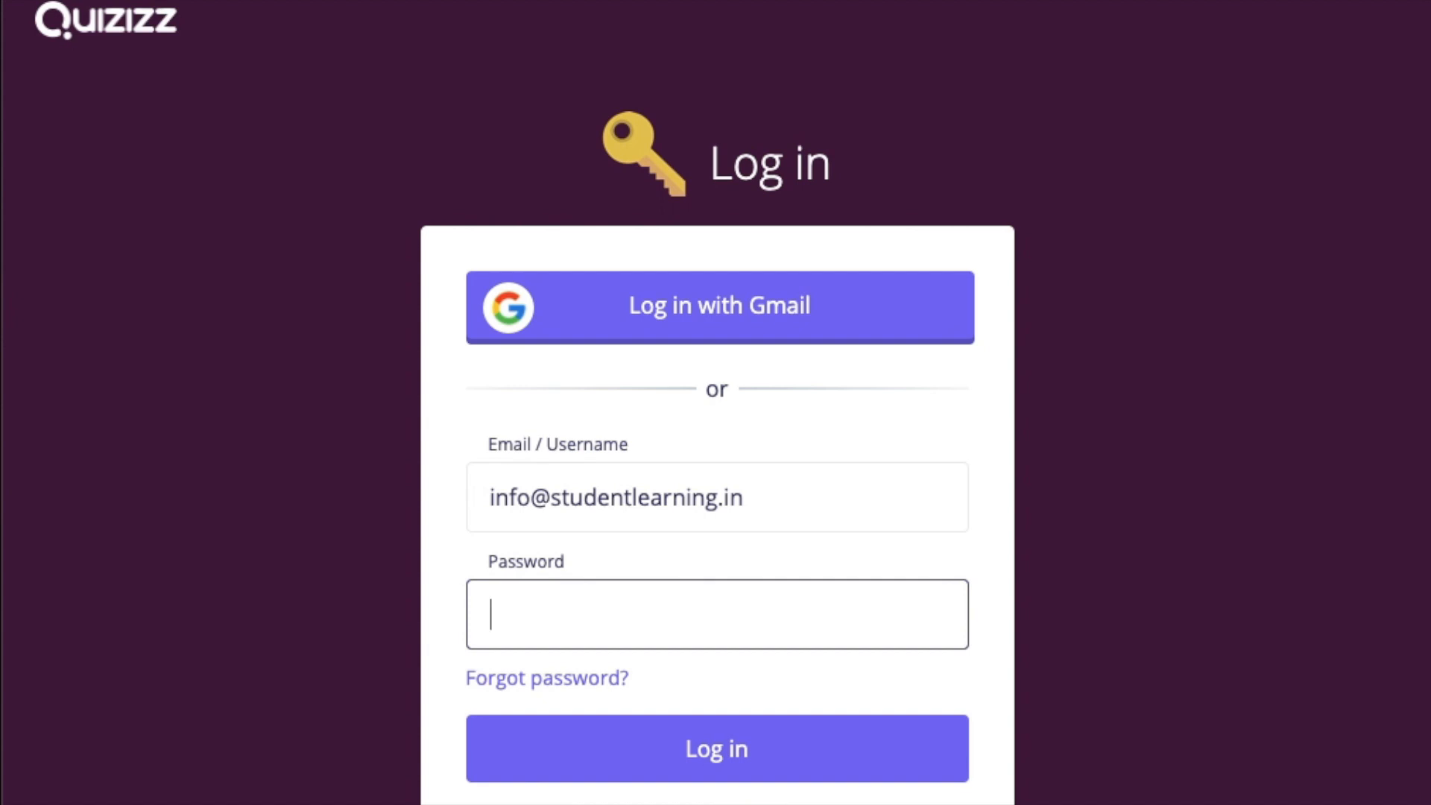
{"action": "type", "text": "•••••••••••••"}
{"action": "key", "text": "Return"}
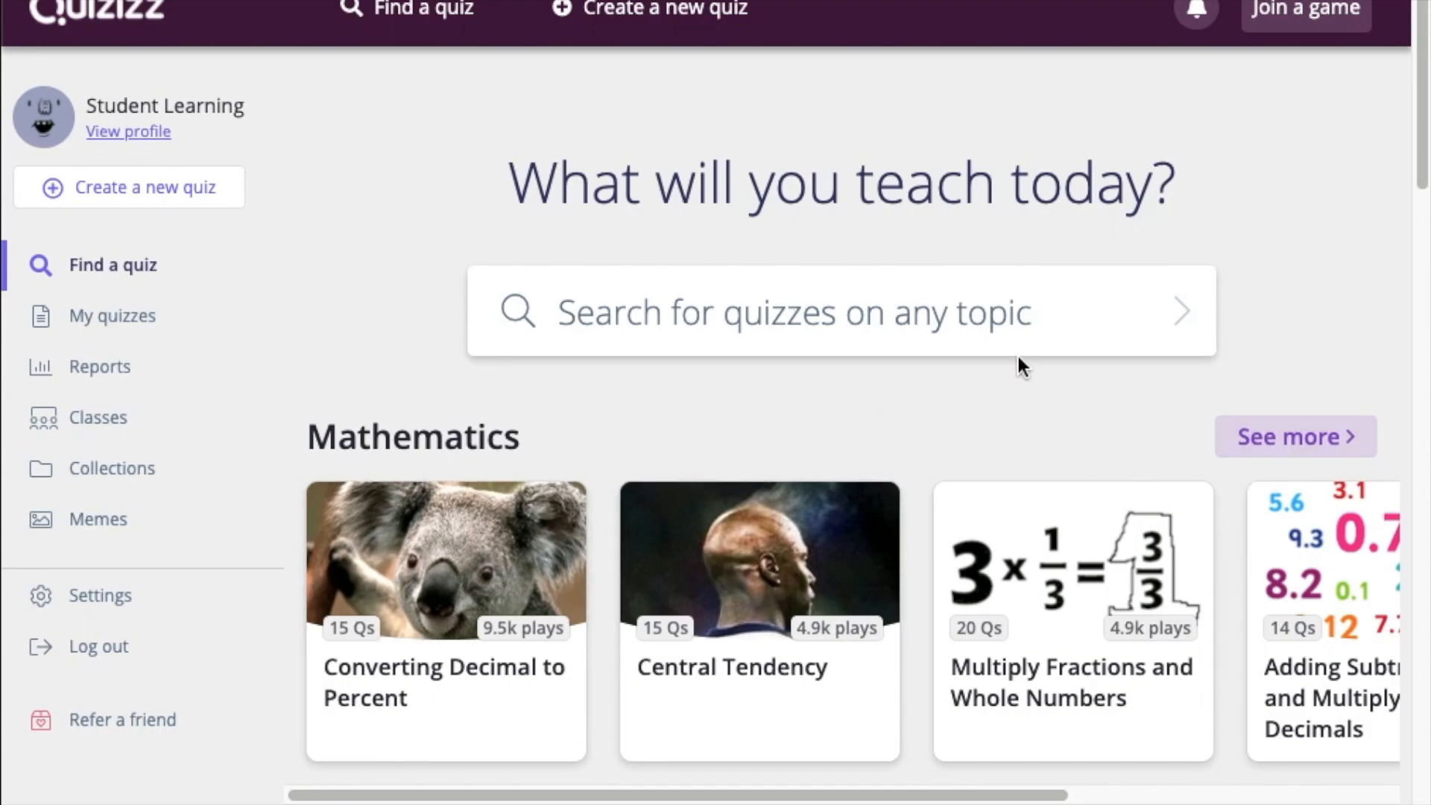
{"action": "scroll", "coordinate": [1017, 357], "scroll_direction": "down", "scroll_amount": 5}
{"action": "scroll", "coordinate": [1018, 357], "scroll_direction": "up", "scroll_amount": 5}
{"action": "left_click", "coordinate": [155, 195]}
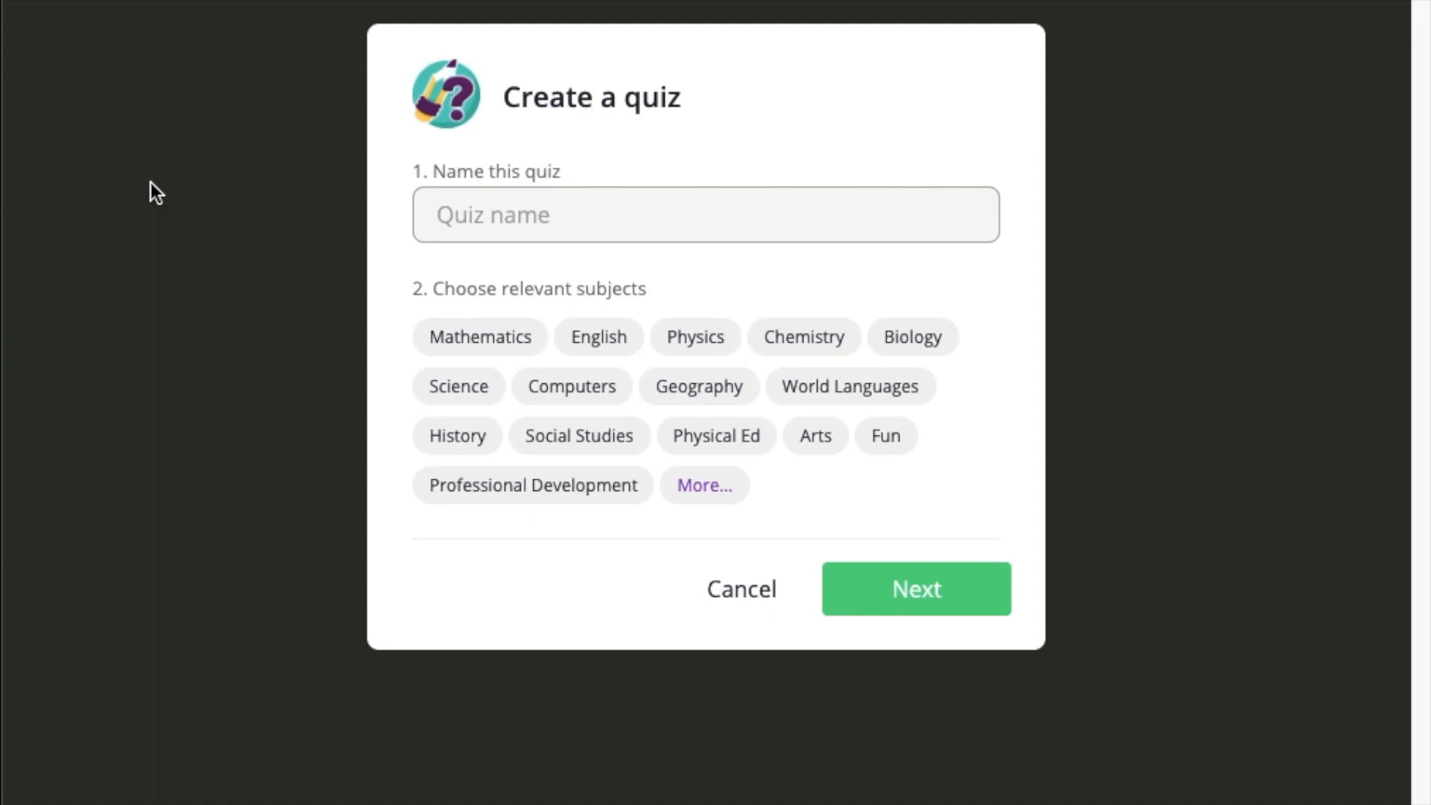
Name the quiz 'Introduction to Chemistry', tag it with Chemistry, and confirm
{"action": "type", "text": "Introduction to Chemistry"}
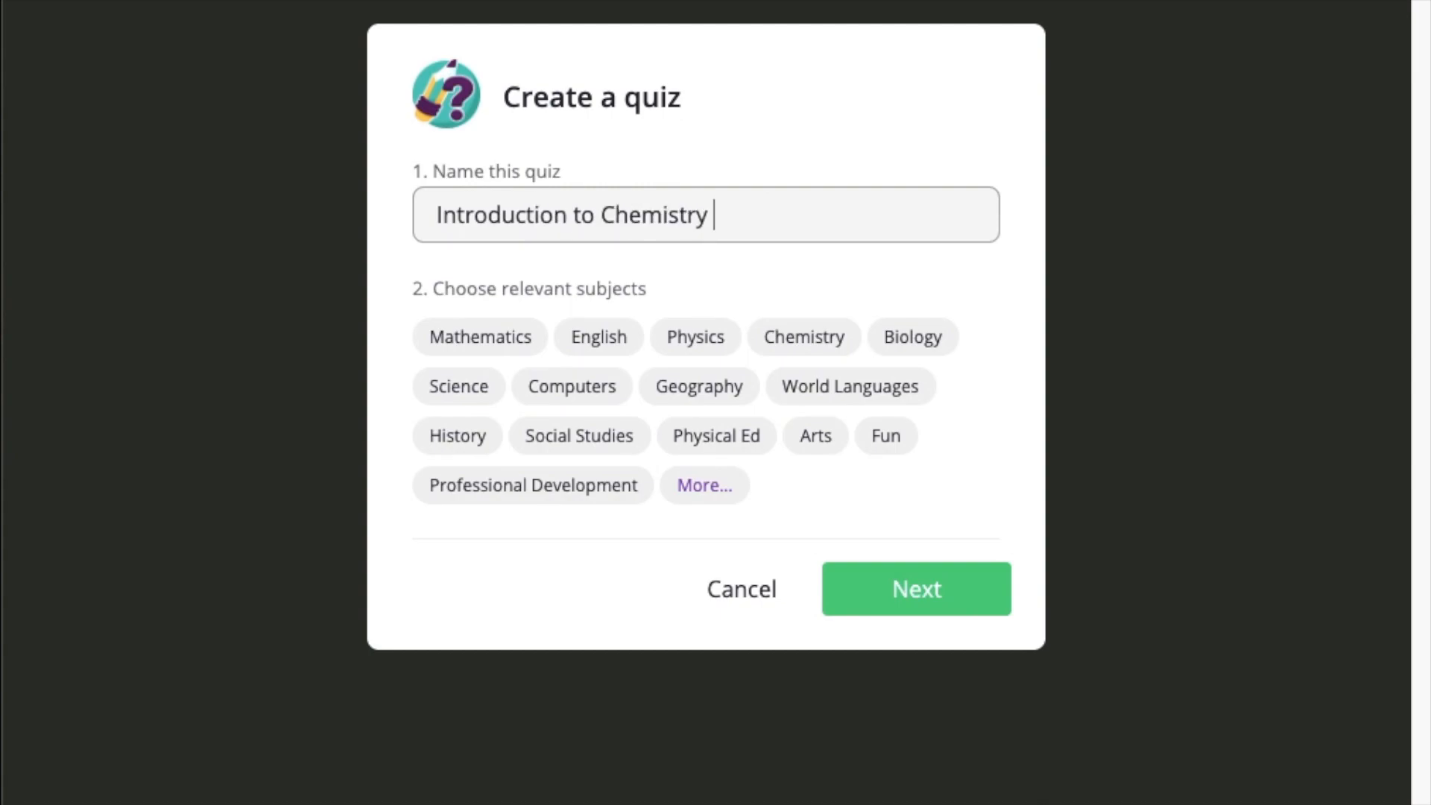
{"action": "left_click", "coordinate": [780, 345]}
{"action": "left_click", "coordinate": [940, 605]}
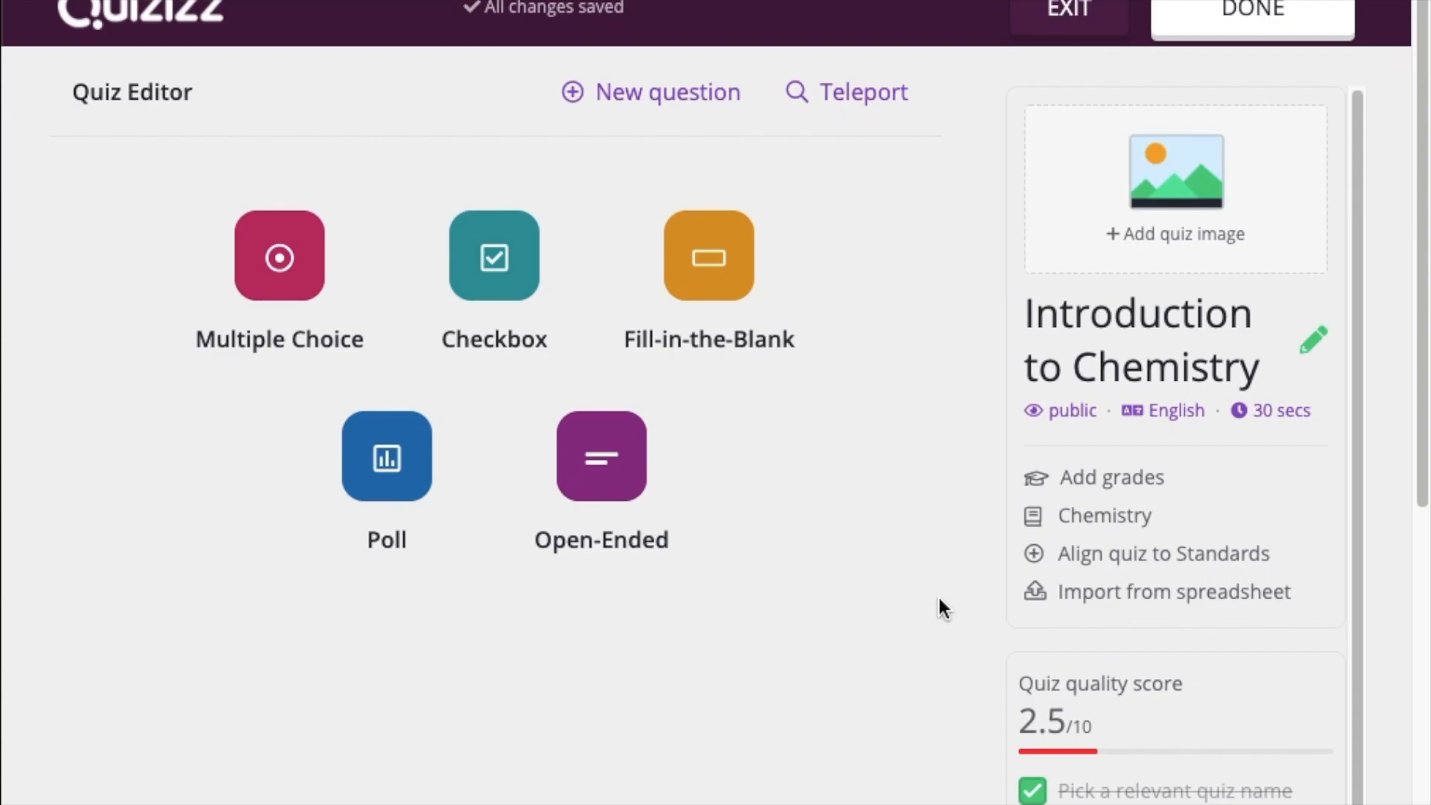
Add a multiple-choice question reading 'What is the formula of Water?'
{"action": "left_click", "coordinate": [276, 289]}
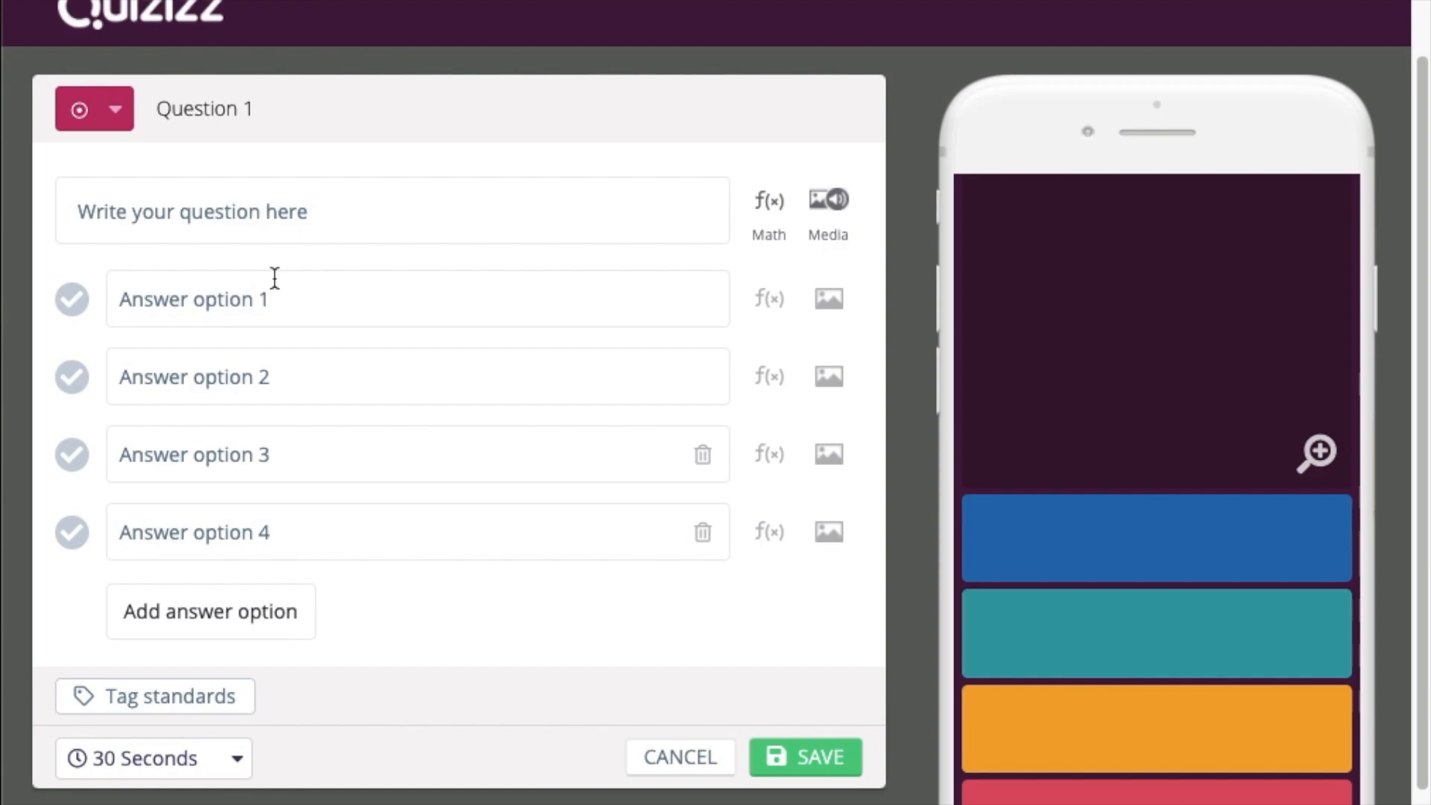
{"action": "left_click", "coordinate": [300, 213]}
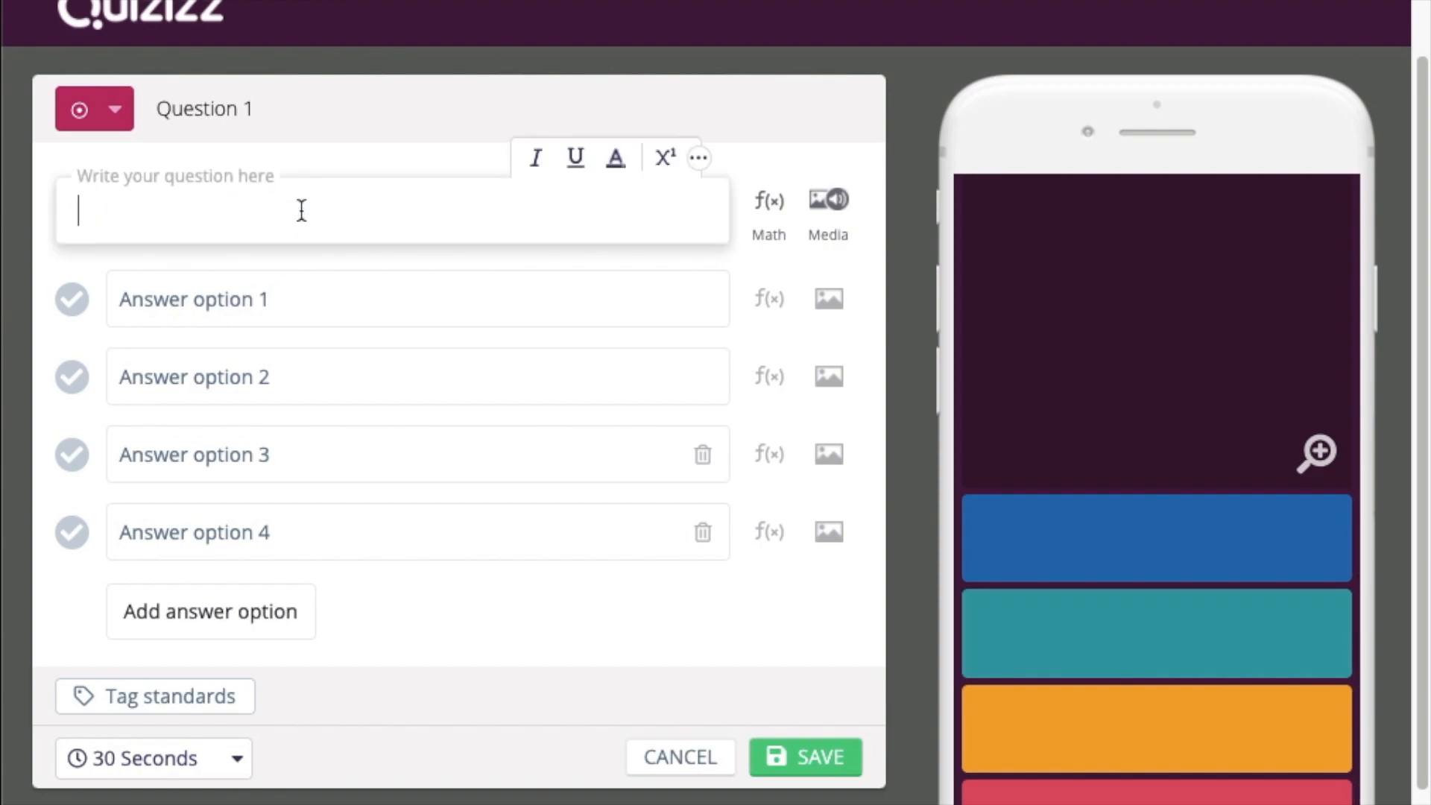
{"action": "type", "text": "What is the formul"}
{"action": "type", "text": "a"}
{"action": "key", "text": "BackSpace"}
{"action": "type", "text": "formula of "}
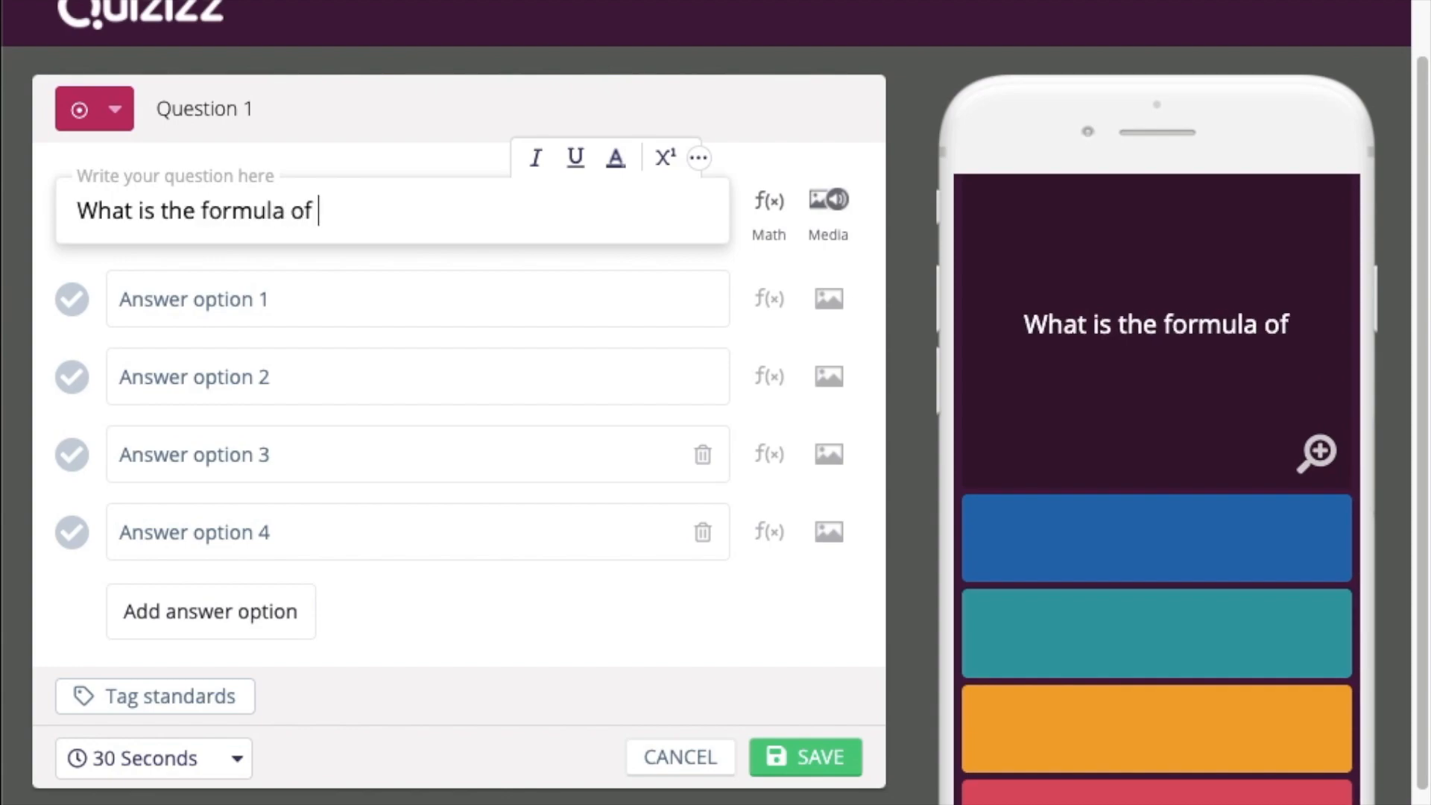
{"action": "type", "text": "Water?"}
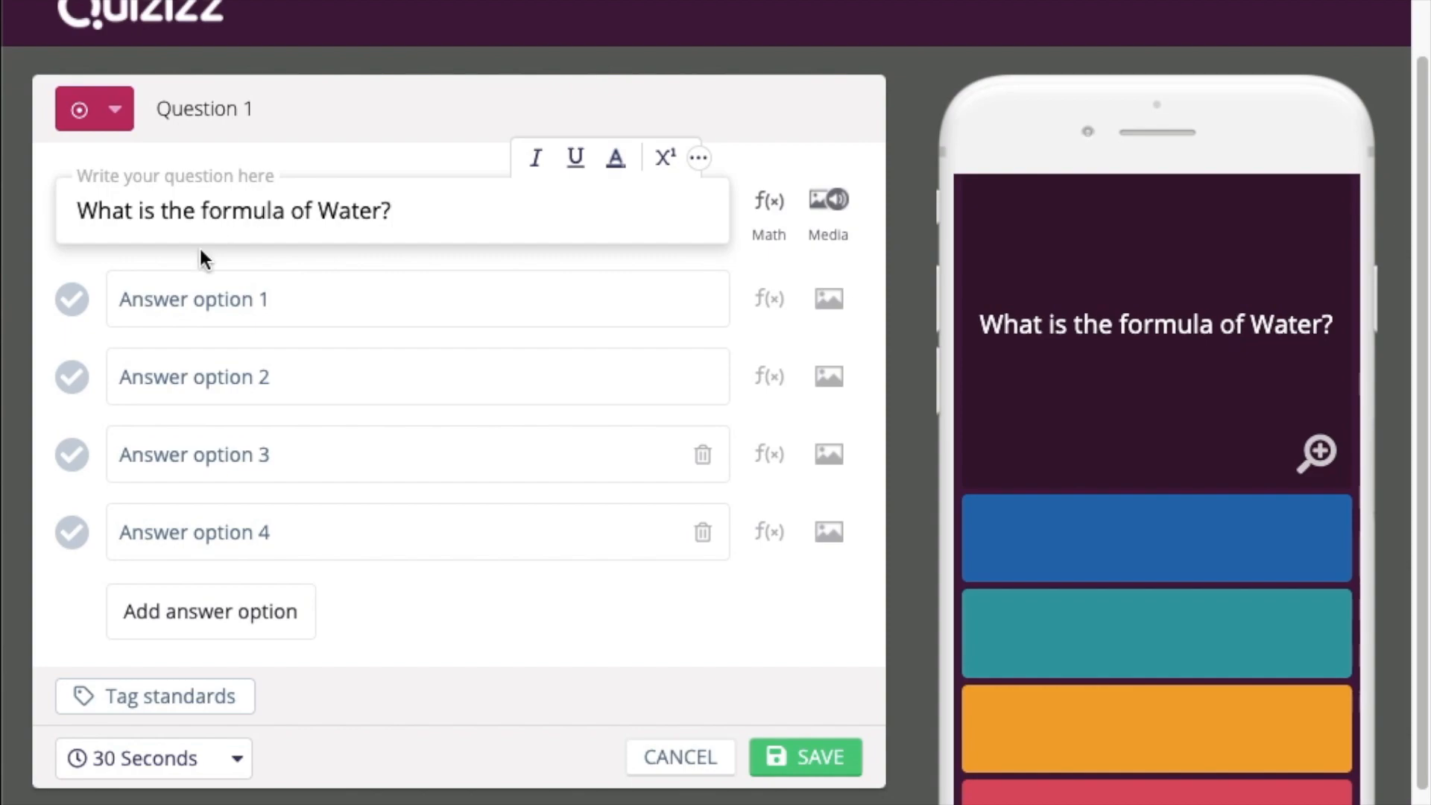
Enter the answer choices H2O, HO2 and H2SO4
{"action": "left_click", "coordinate": [186, 297]}
{"action": "type", "text": "H2O"}
{"action": "left_click", "coordinate": [122, 377]}
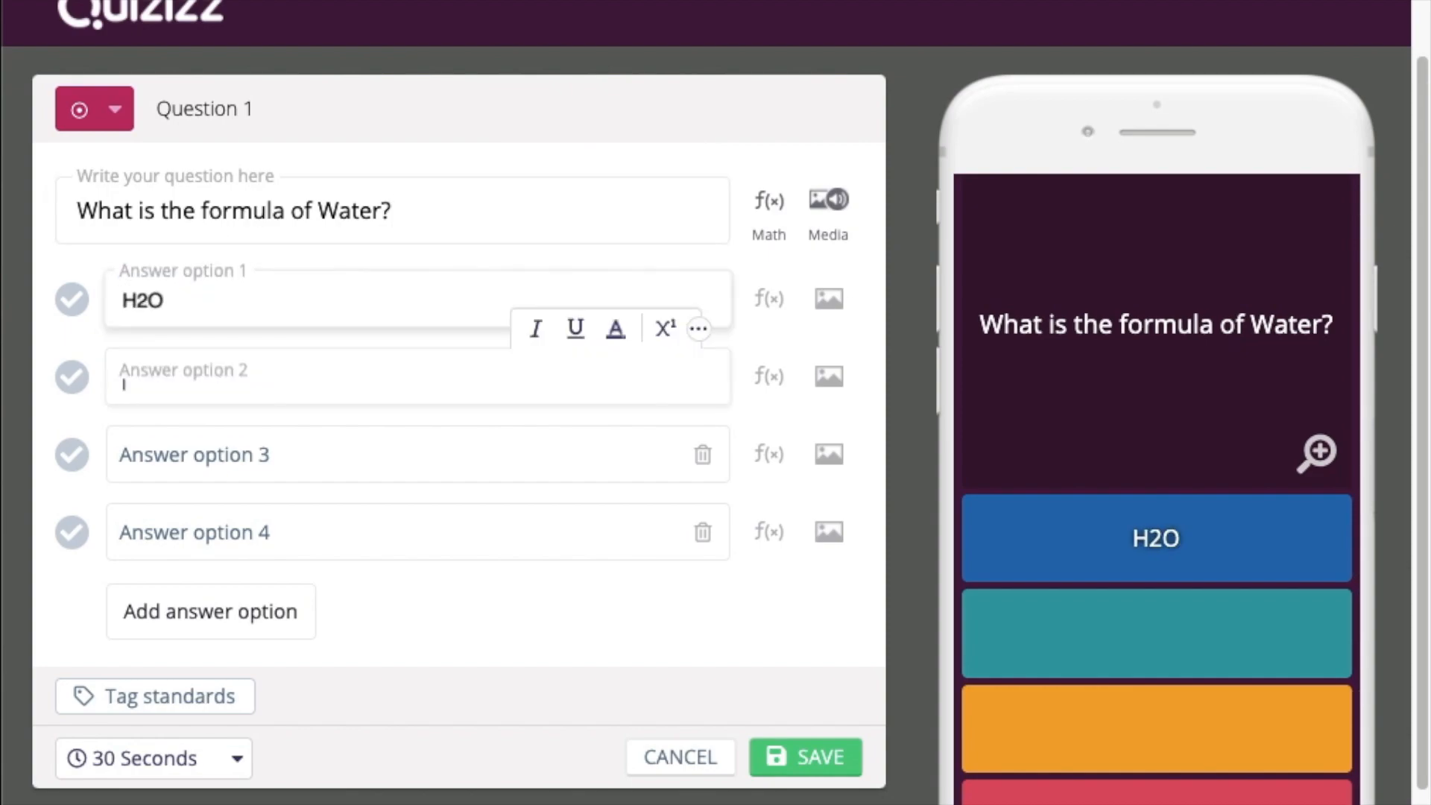
{"action": "type", "text": "H)2"}
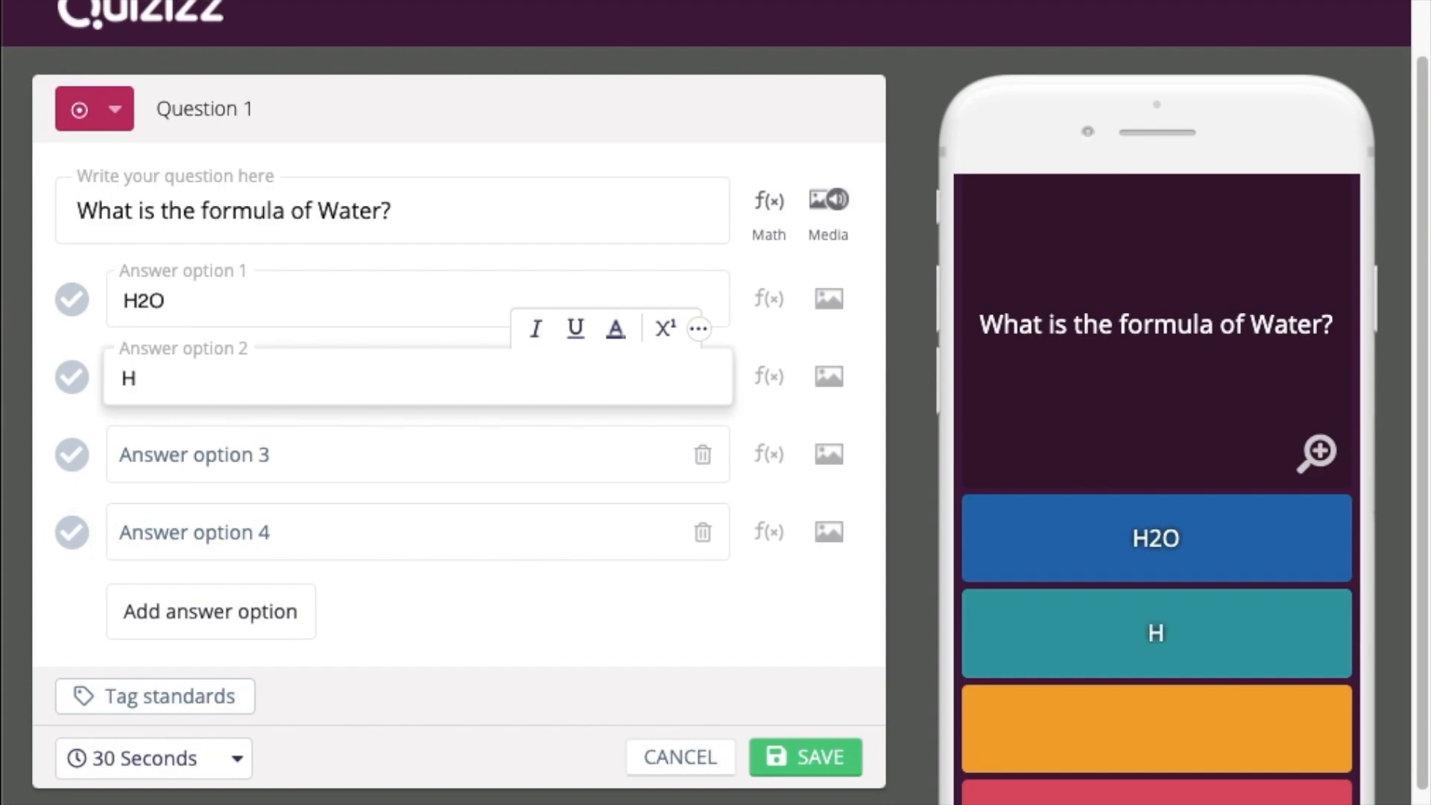
{"action": "key", "text": "BackSpace"}
{"action": "key", "text": "BackSpace"}
{"action": "type", "text": "O2"}
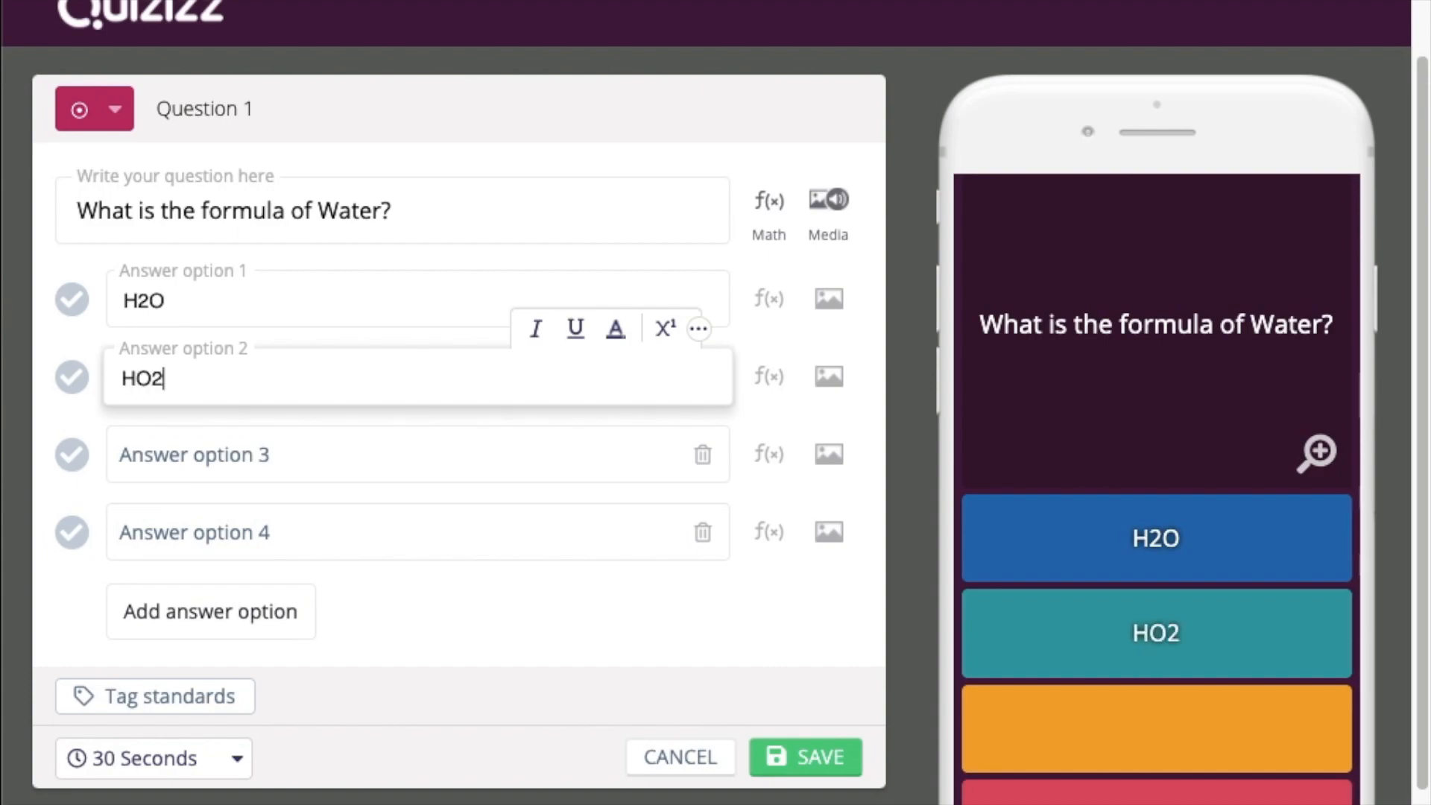
{"action": "left_click", "coordinate": [298, 454]}
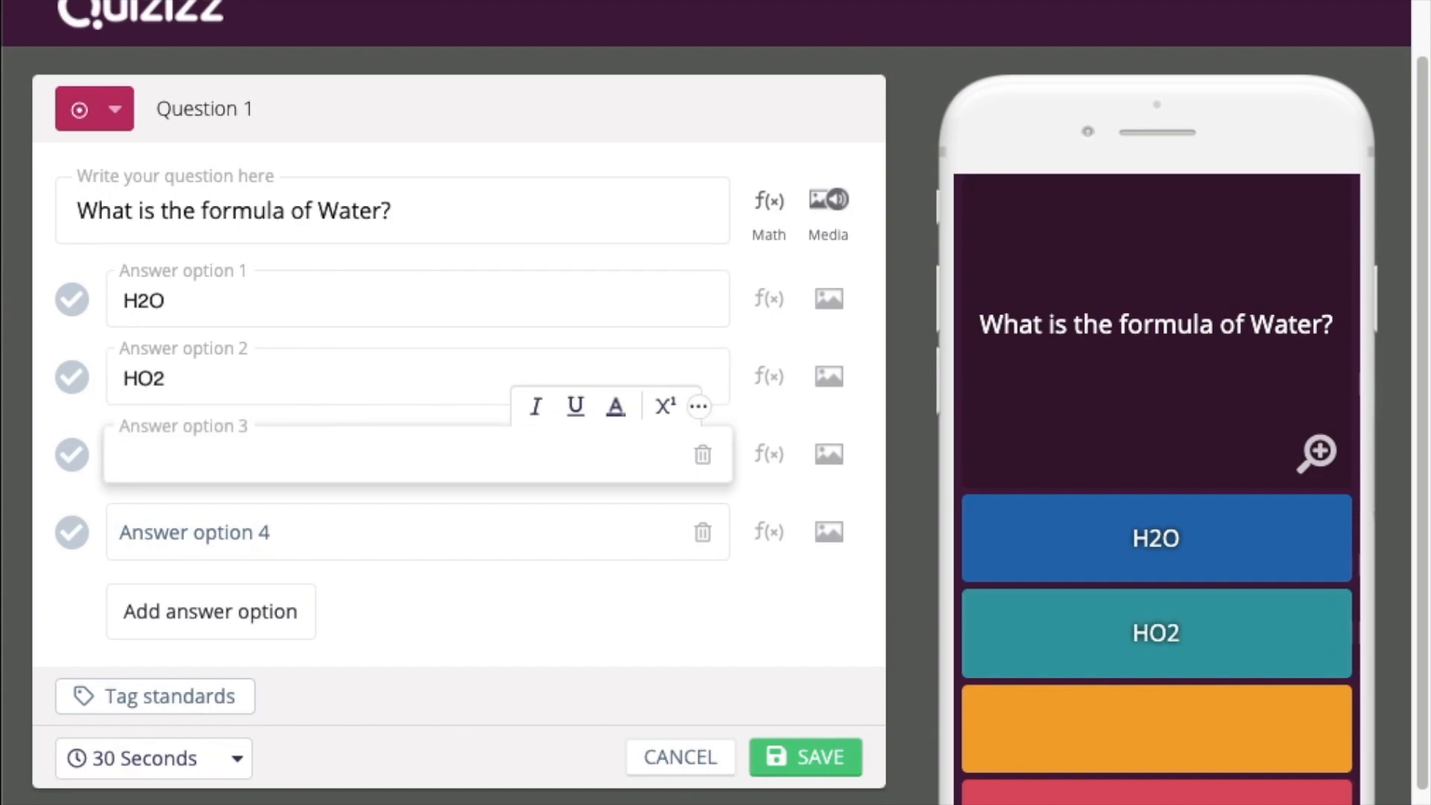
{"action": "type", "text": "H2SO"}
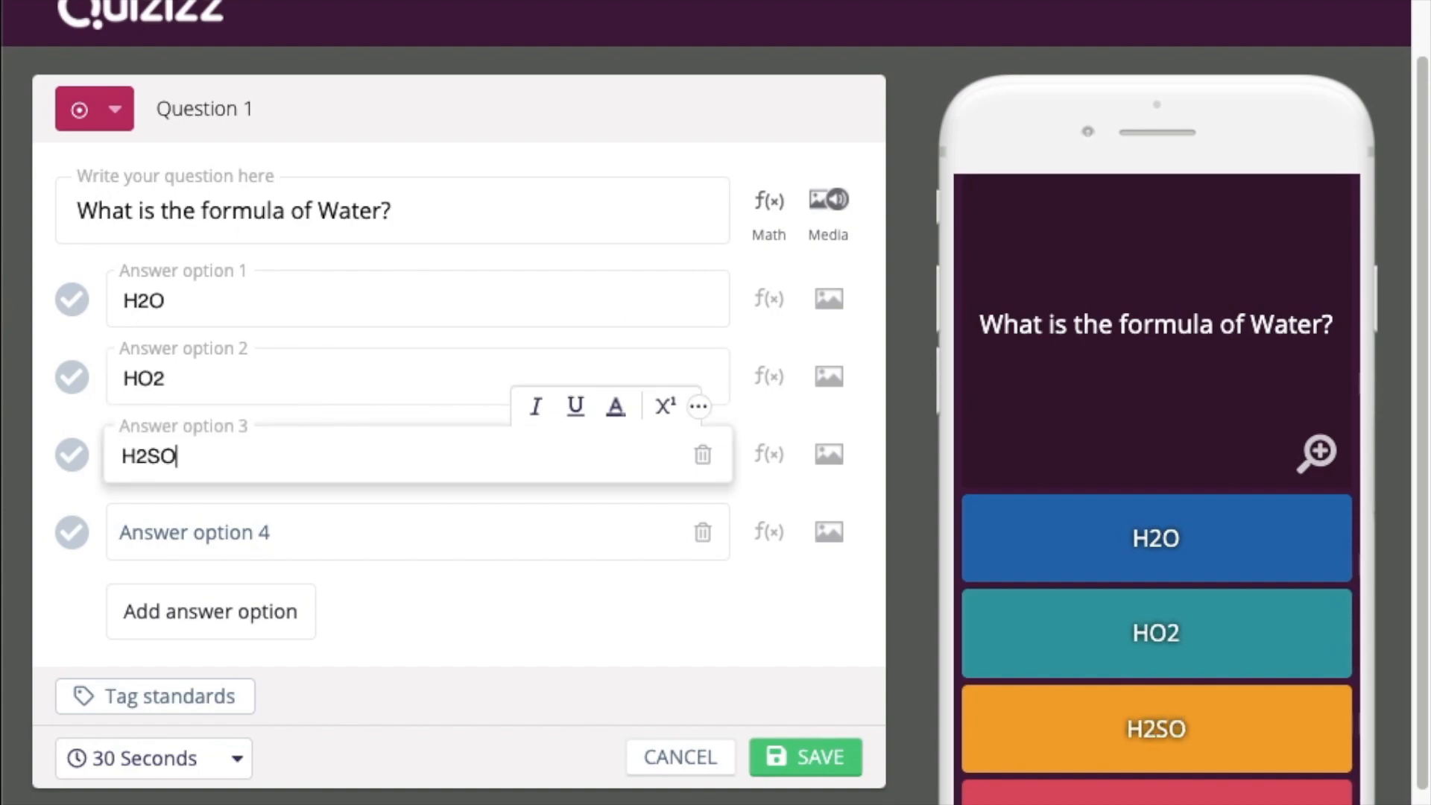
{"action": "type", "text": "4"}
{"action": "key", "text": "Tab"}
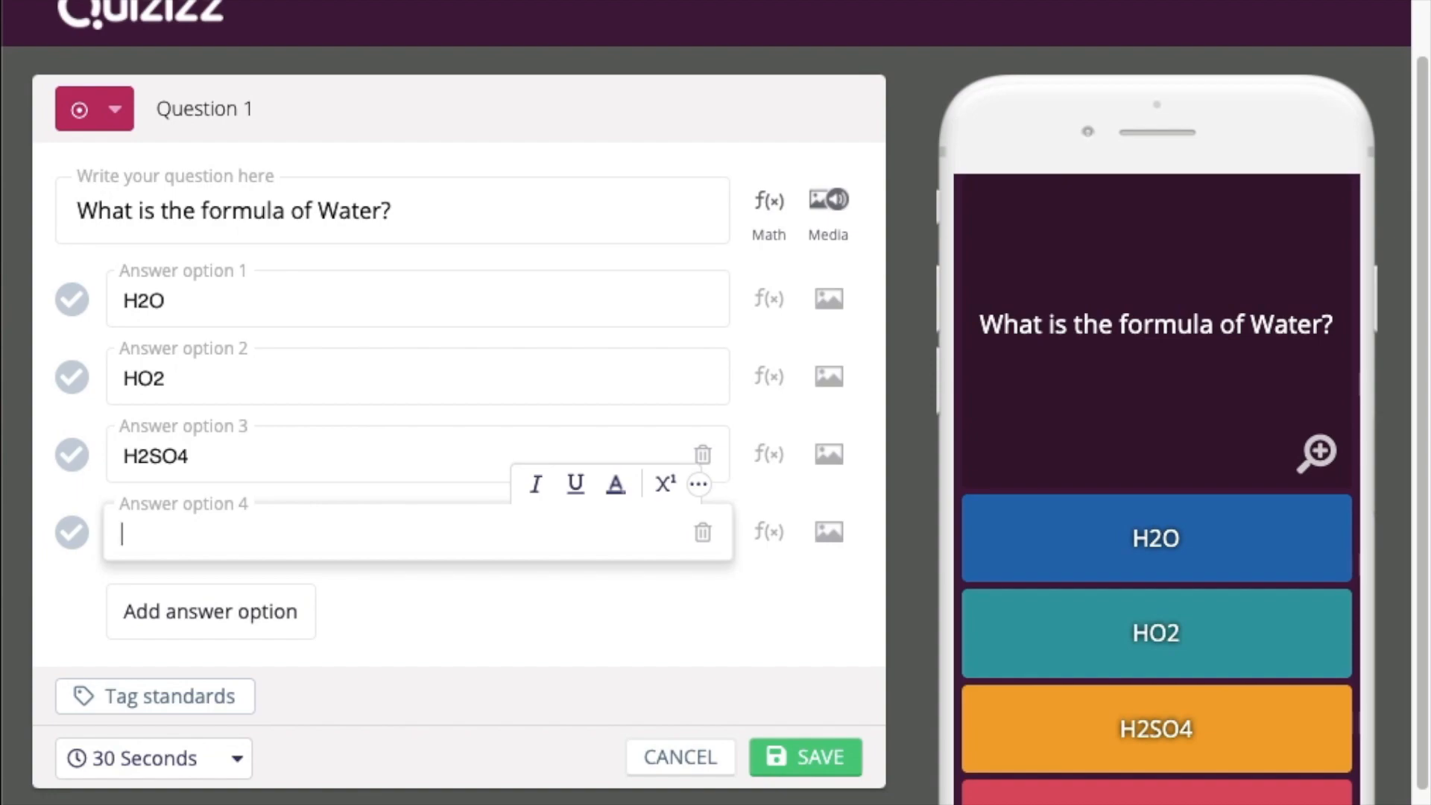
Save the question, leaving the fourth answer choice empty
{"action": "left_click", "coordinate": [813, 757]}
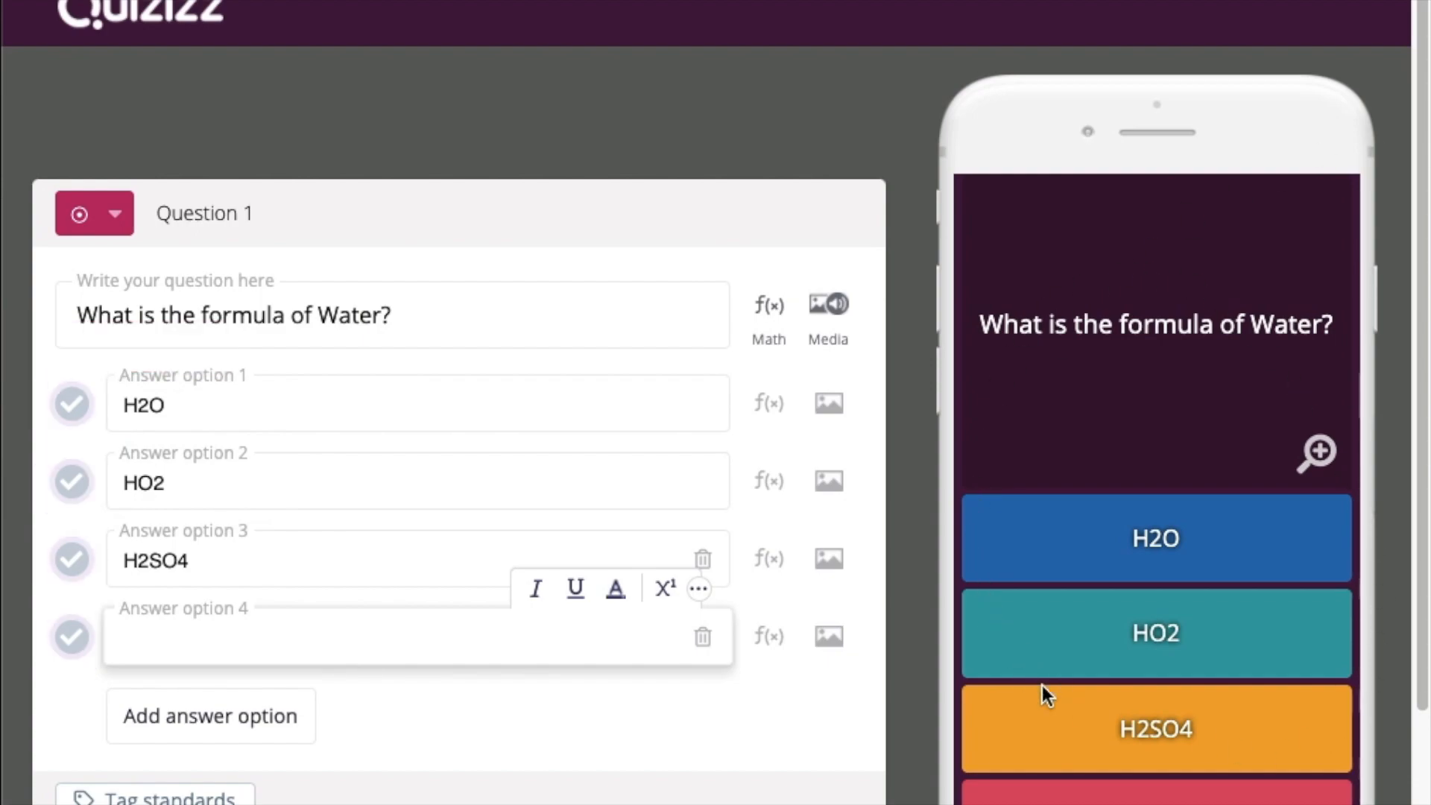
{"action": "left_click", "coordinate": [628, 723]}
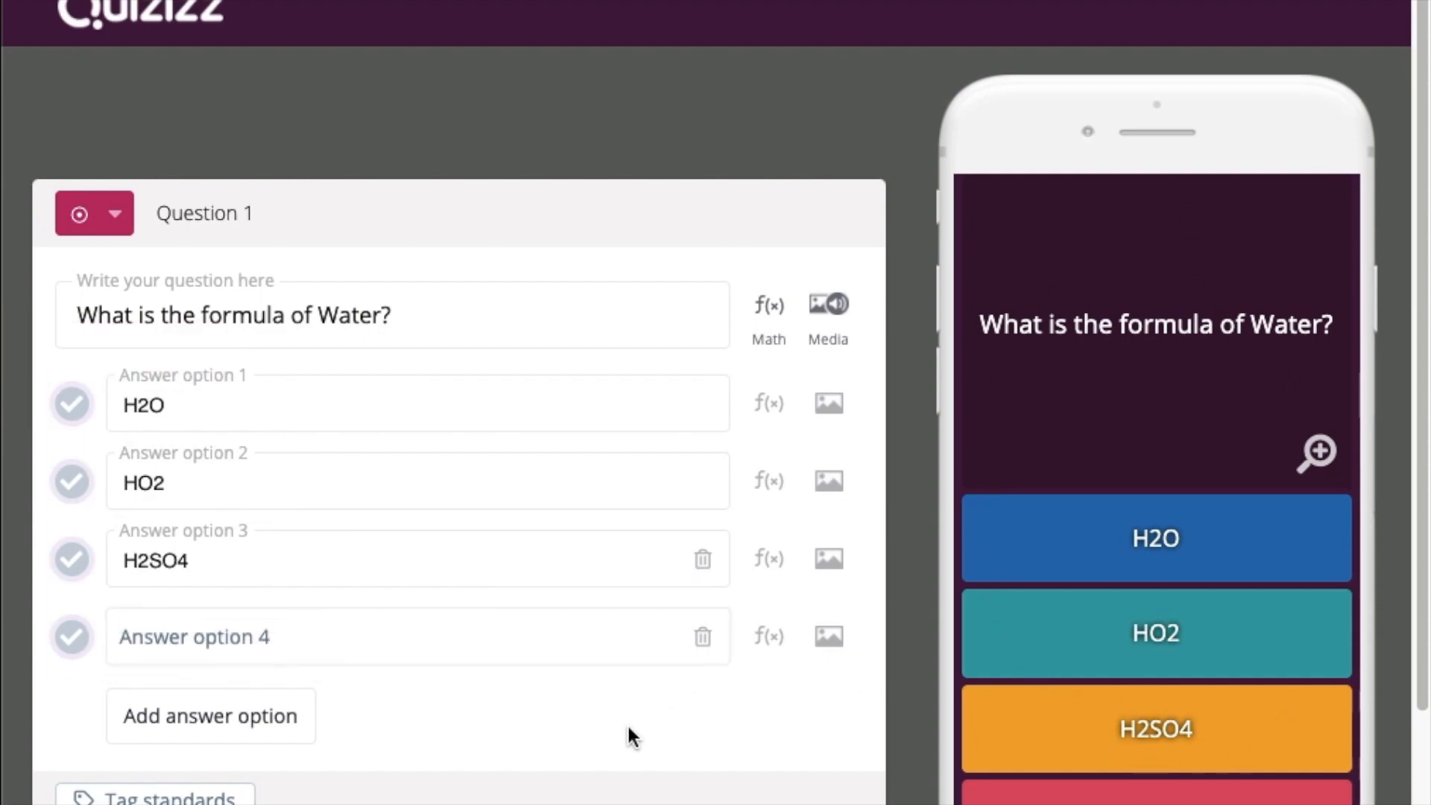
{"action": "scroll", "coordinate": [628, 723], "scroll_direction": "down", "scroll_amount": 2}
{"action": "left_click", "coordinate": [632, 738]}
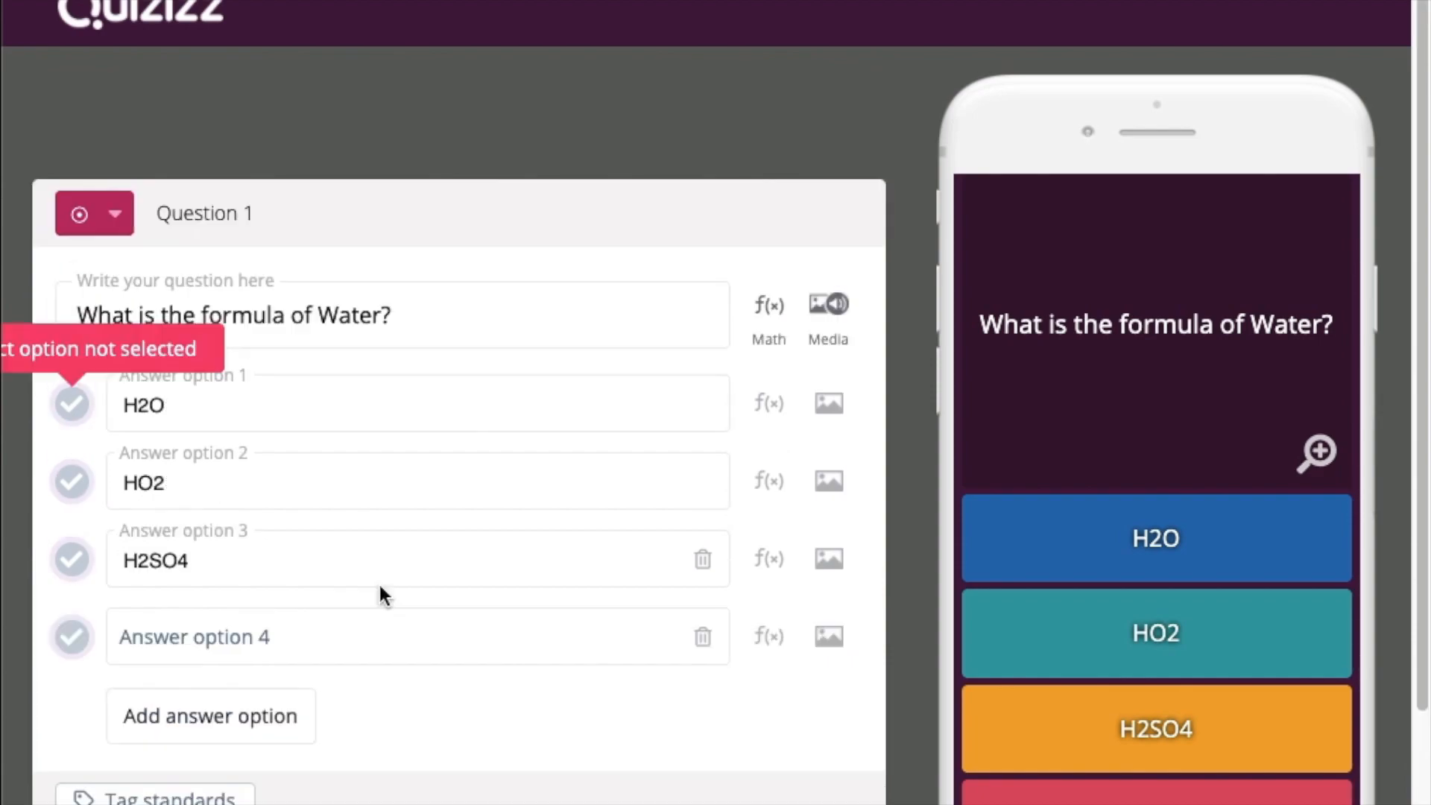
Mark H2O as correct and give the water question a 20-second time limit
{"action": "left_click", "coordinate": [72, 406]}
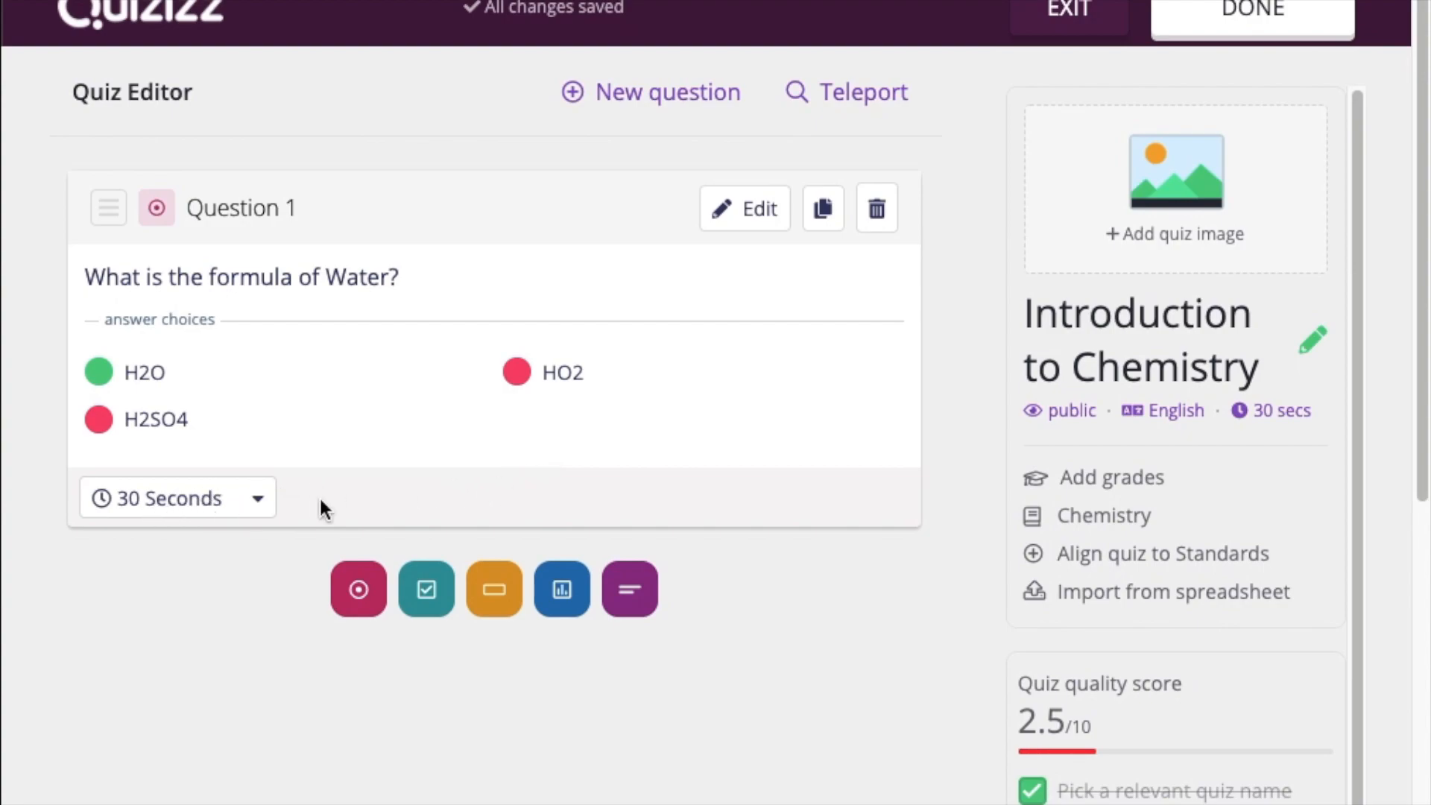
{"action": "left_click", "coordinate": [241, 514]}
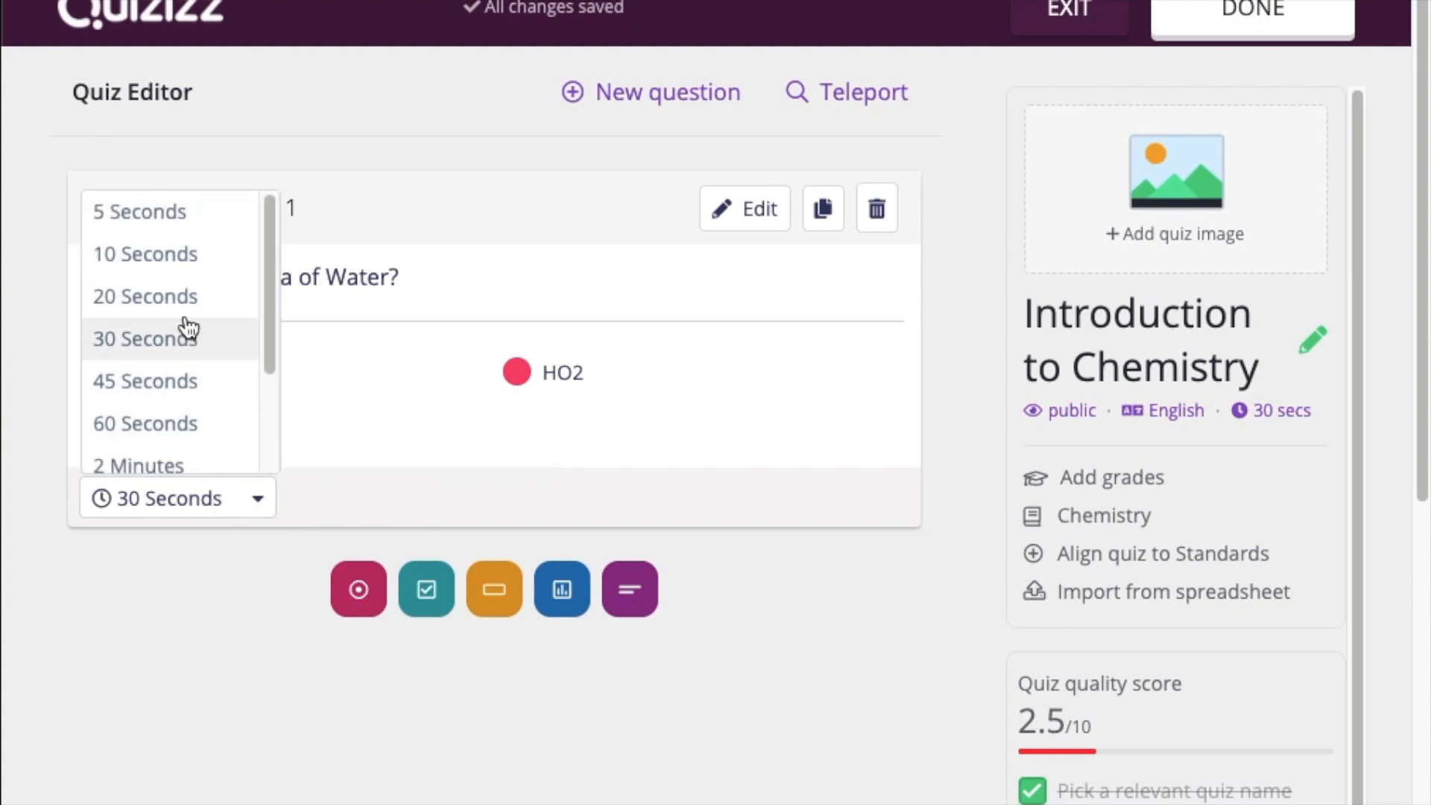
{"action": "left_click", "coordinate": [145, 297]}
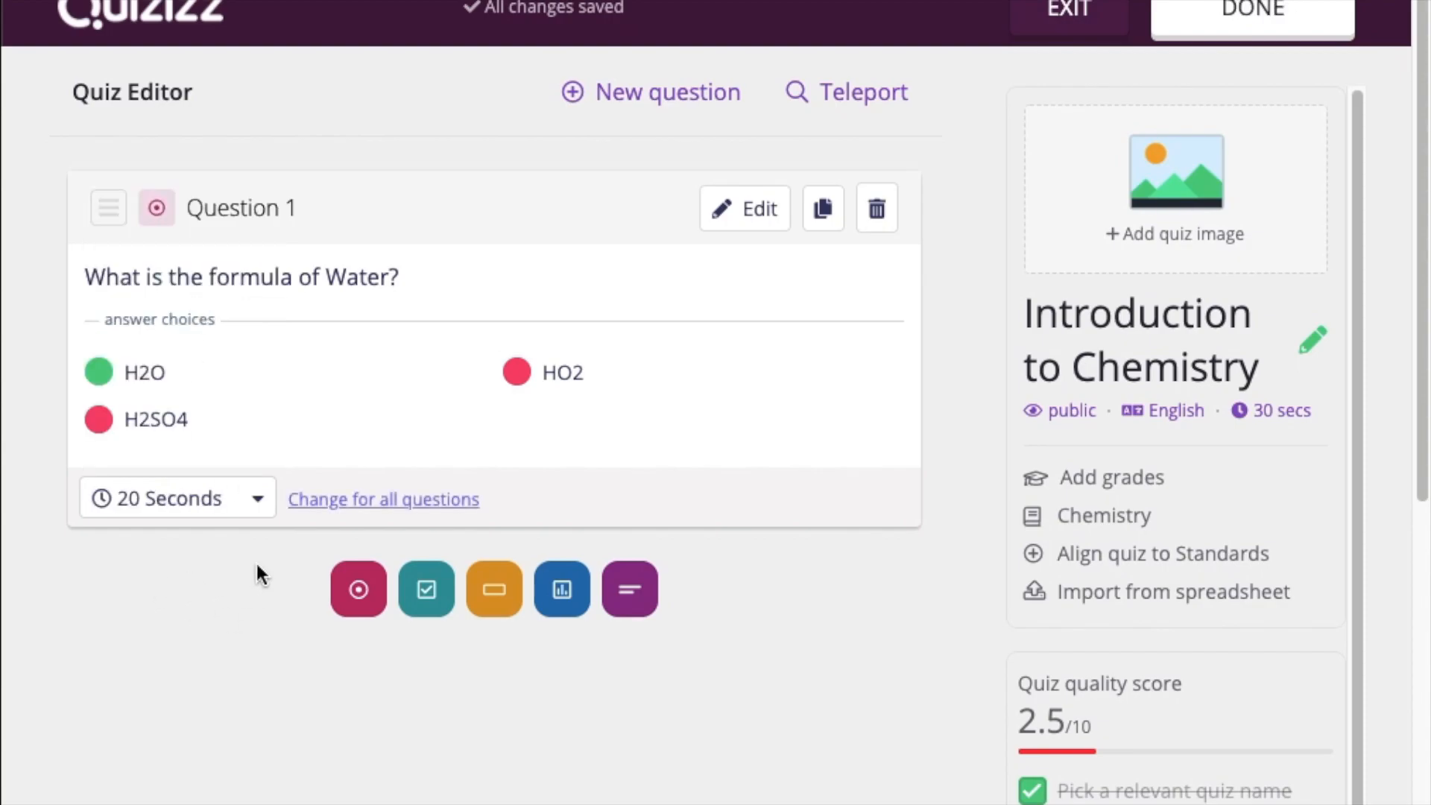
{"action": "left_click", "coordinate": [663, 101]}
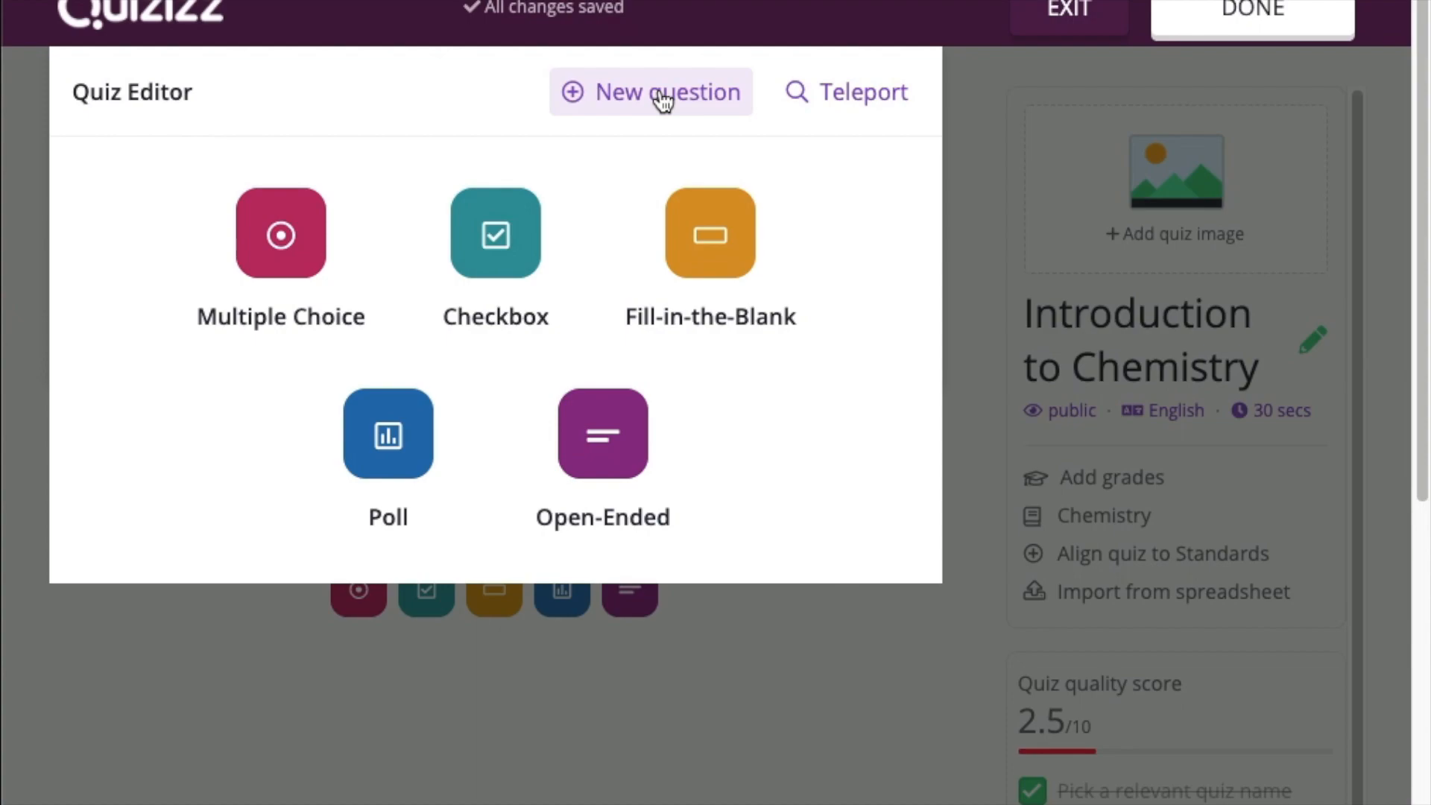
Create a Checkbox question 'Hydrogen has' with options 1 electron, 1 proton, 1 neutron, 3 electrons
{"action": "left_click", "coordinate": [505, 235]}
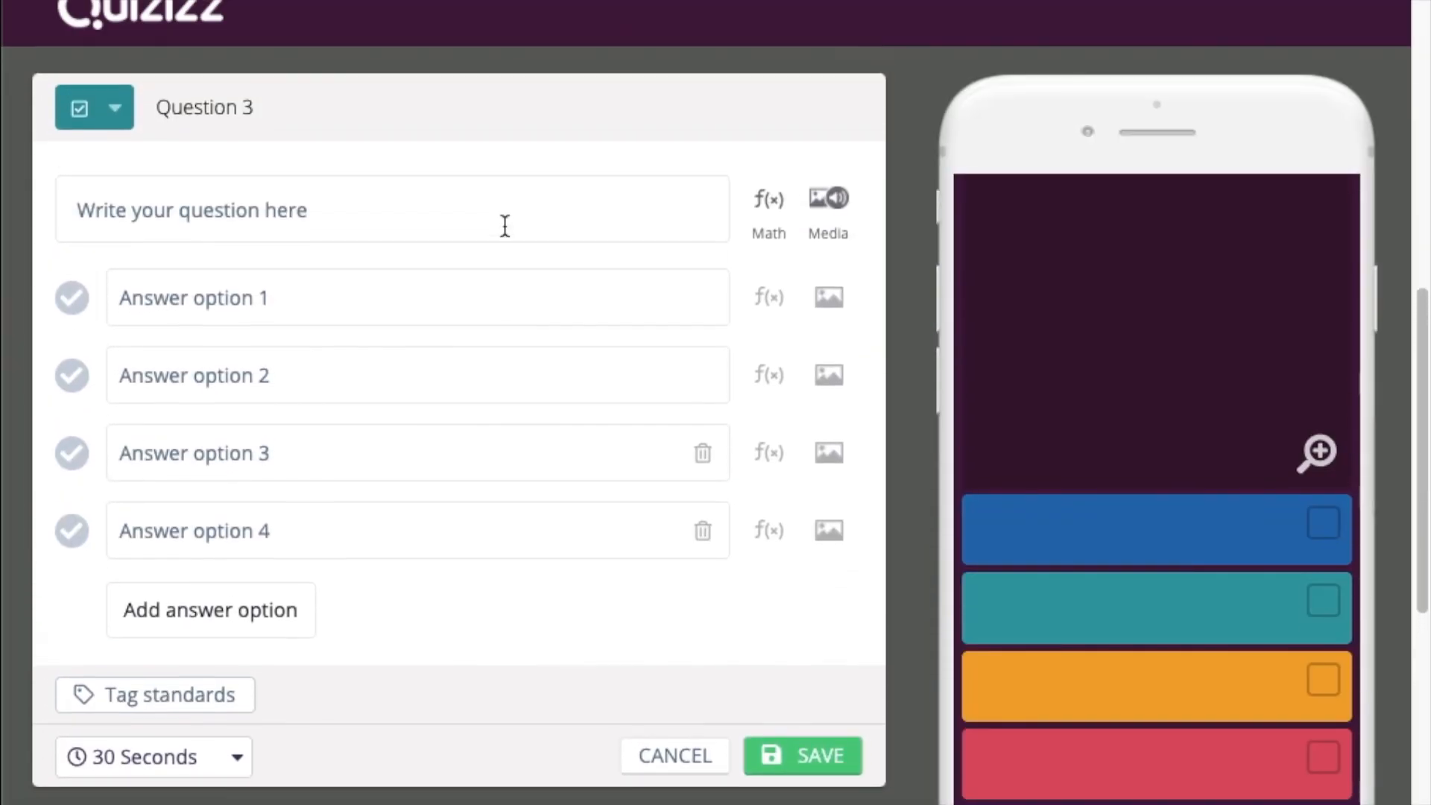
{"action": "left_click", "coordinate": [422, 209]}
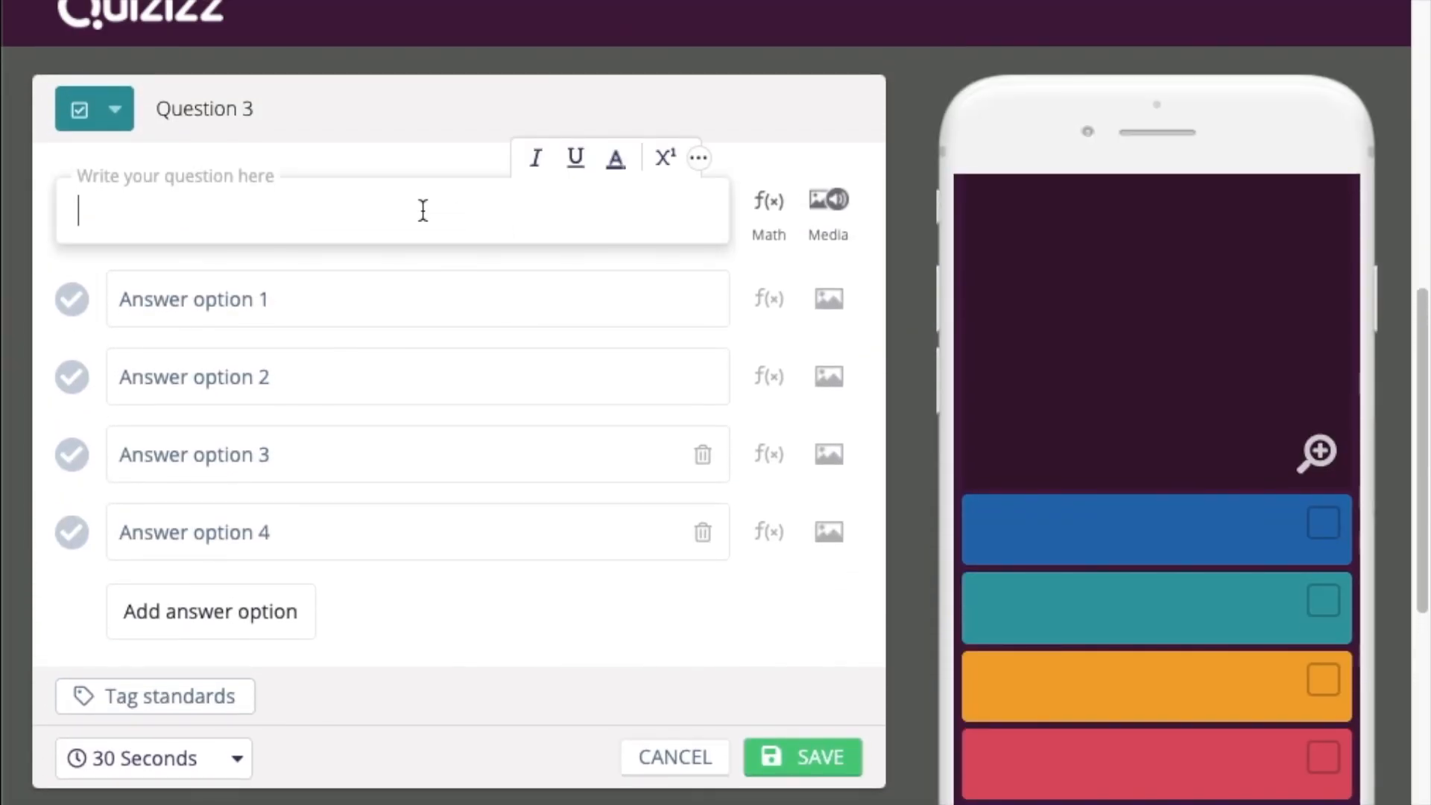
{"action": "type", "text": "Hydrogen has"}
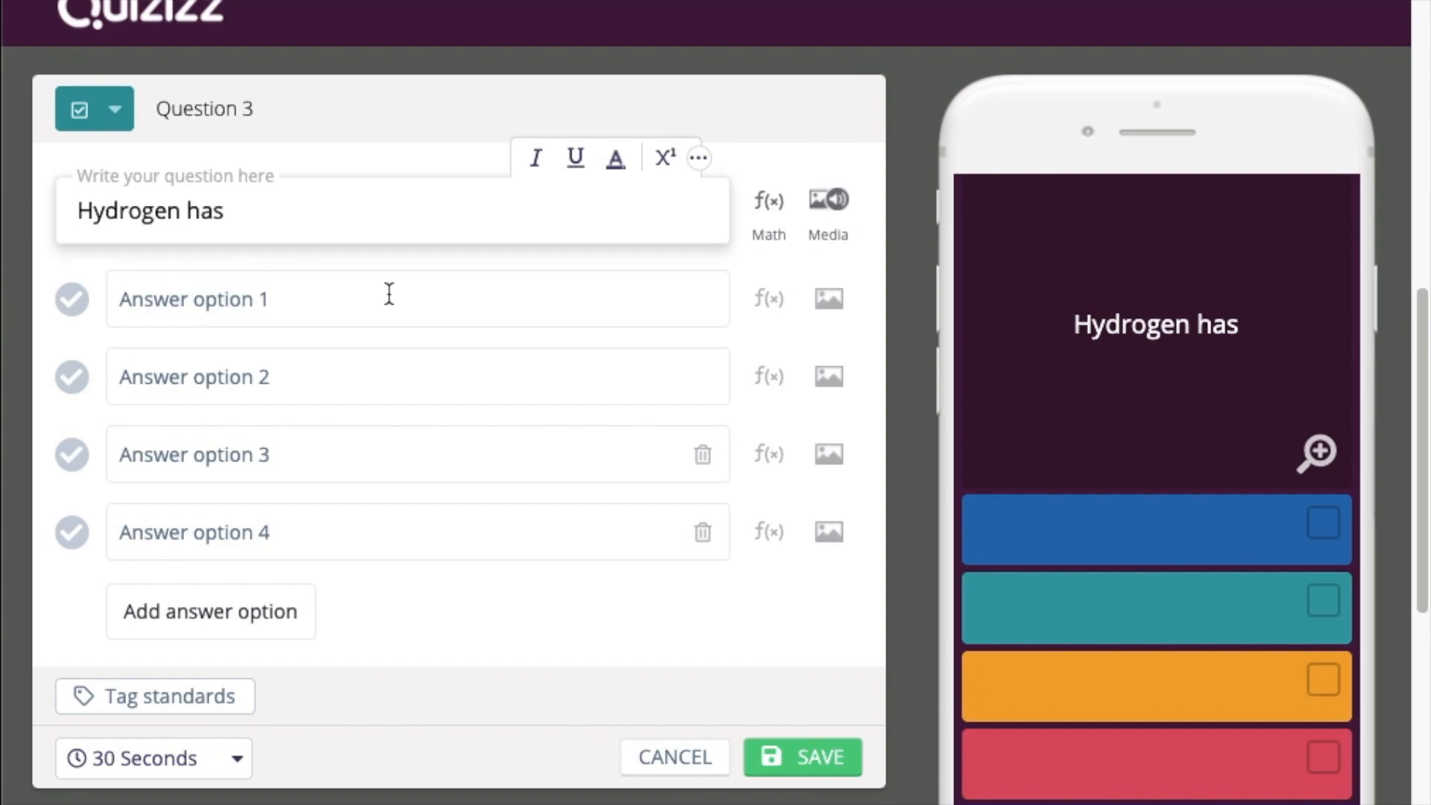
{"action": "left_click", "coordinate": [389, 293]}
{"action": "type", "text": "1 ele"}
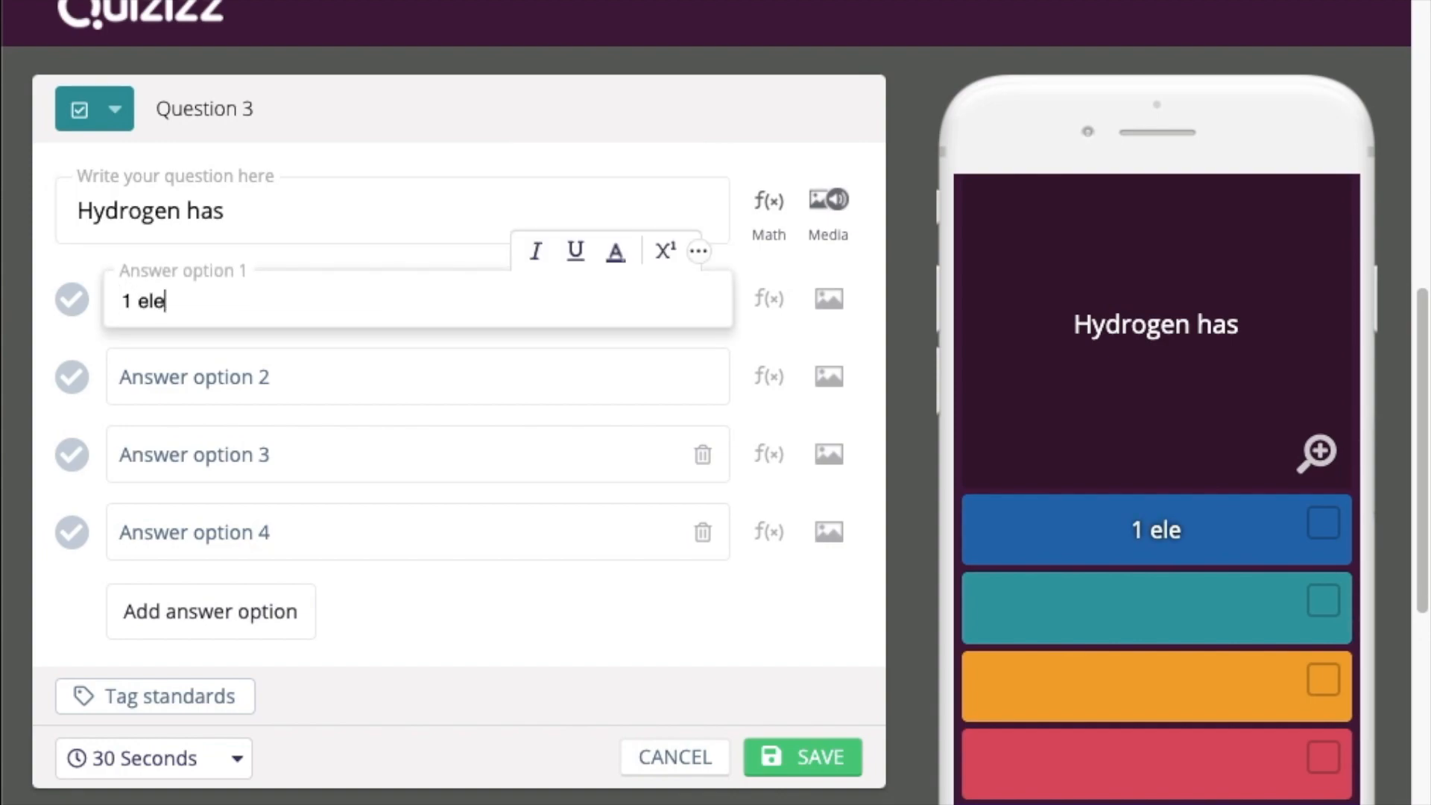
{"action": "type", "text": "ctron"}
{"action": "left_click", "coordinate": [418, 377]}
{"action": "type", "text": "1 "}
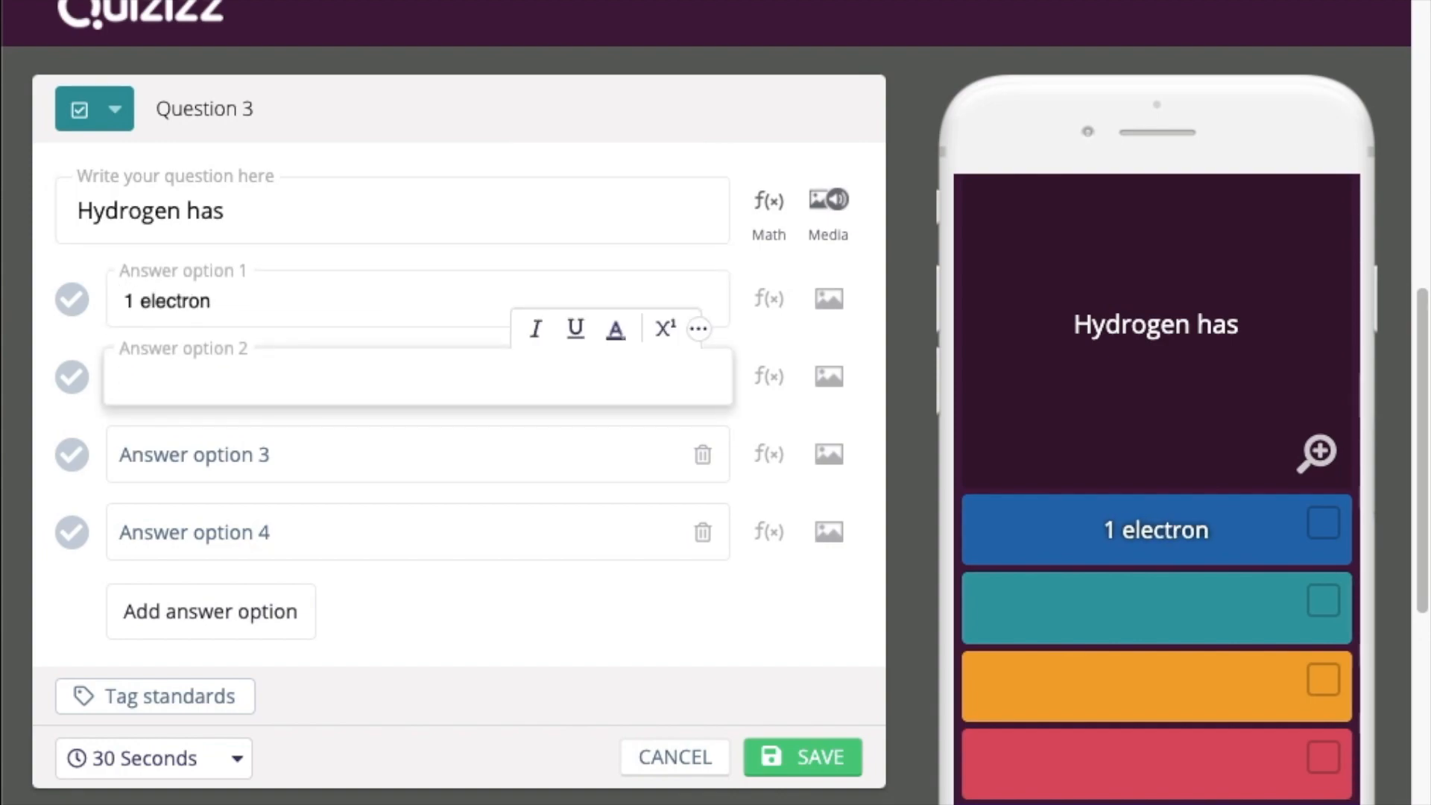
{"action": "type", "text": "proton"}
{"action": "left_click", "coordinate": [418, 454]}
{"action": "type", "text": "1 neu"}
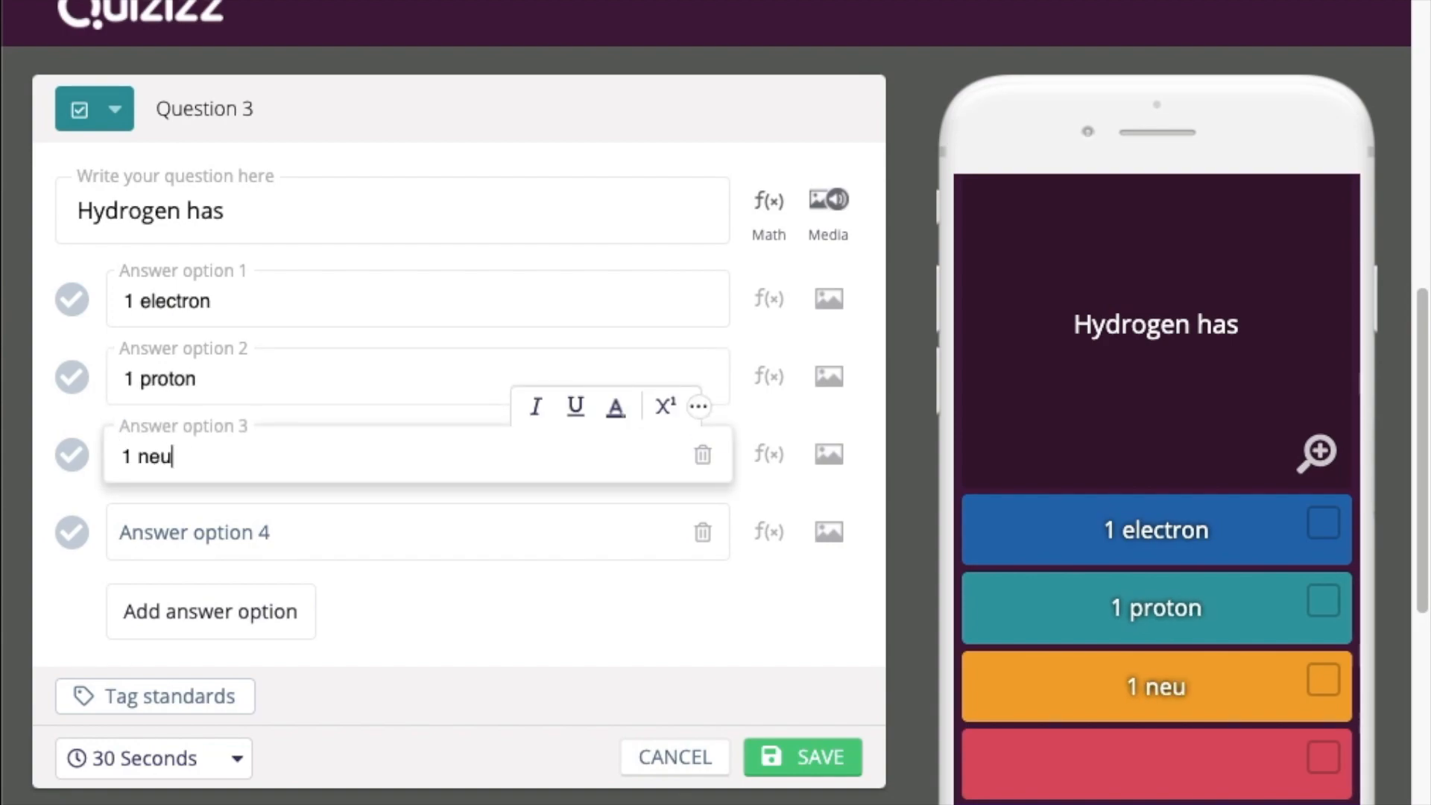
{"action": "type", "text": "tron"}
{"action": "left_click", "coordinate": [417, 532]}
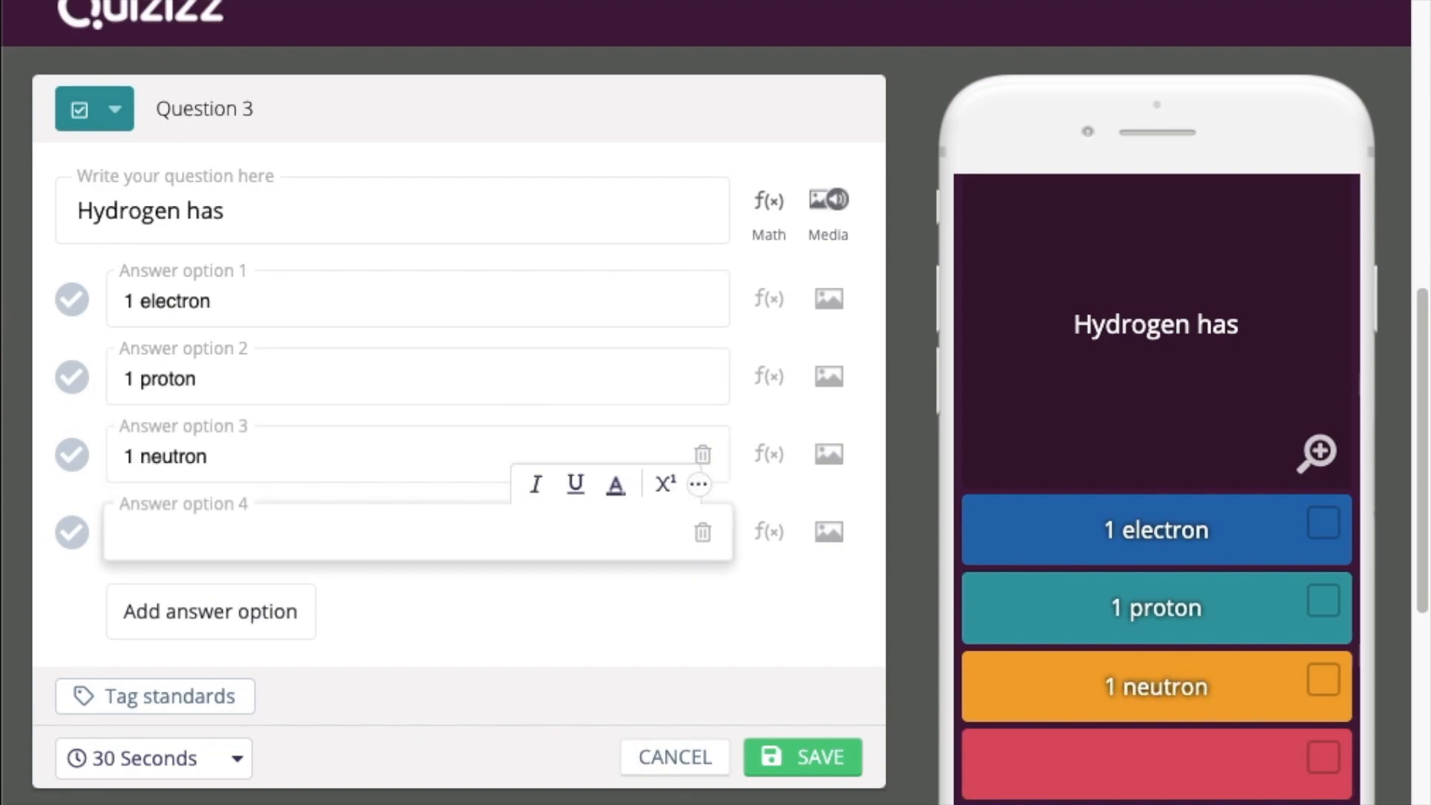
{"action": "type", "text": "3 electrons"}
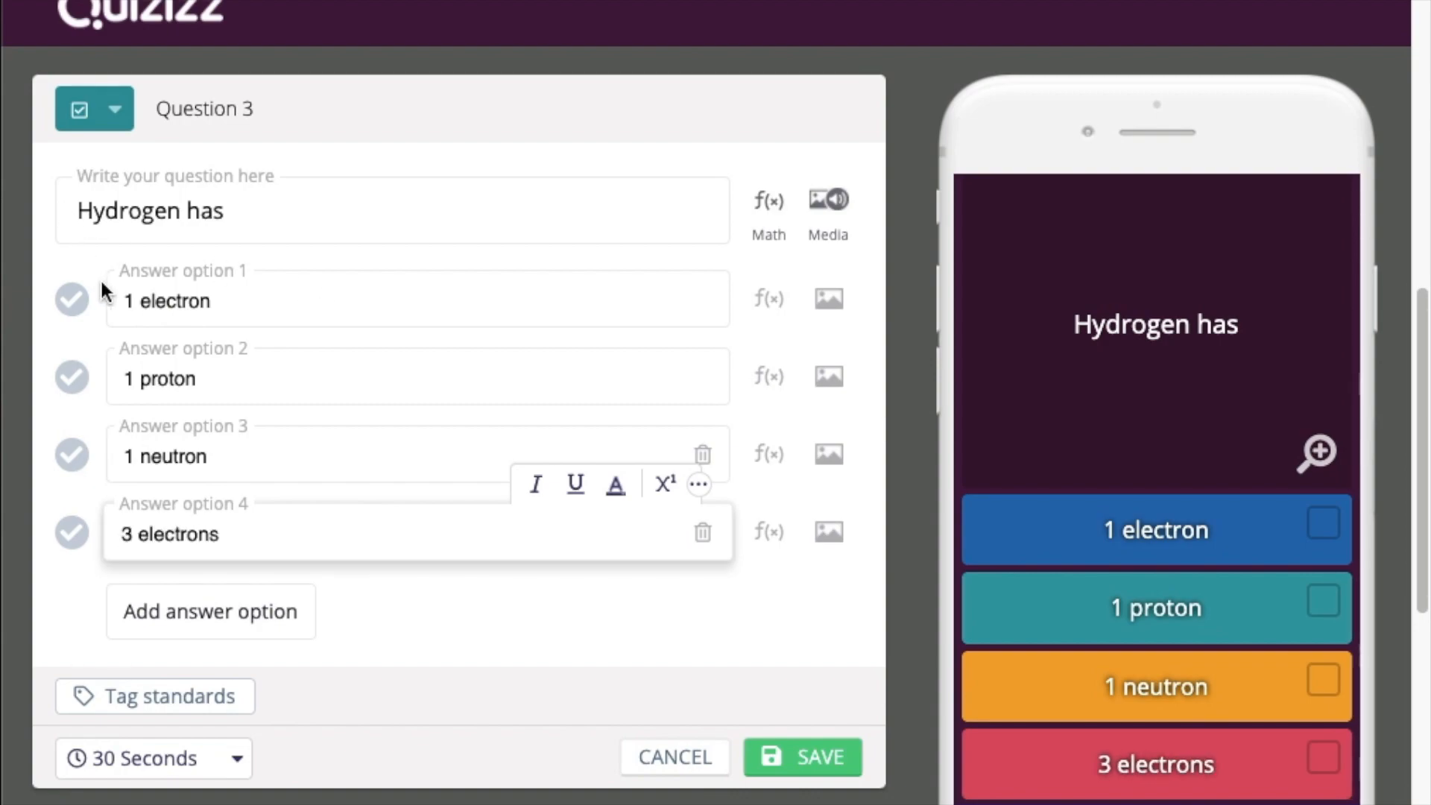
Mark 1 electron, 1 proton and 1 neutron as correct and save the question
{"action": "left_click", "coordinate": [82, 304]}
{"action": "left_click", "coordinate": [71, 379]}
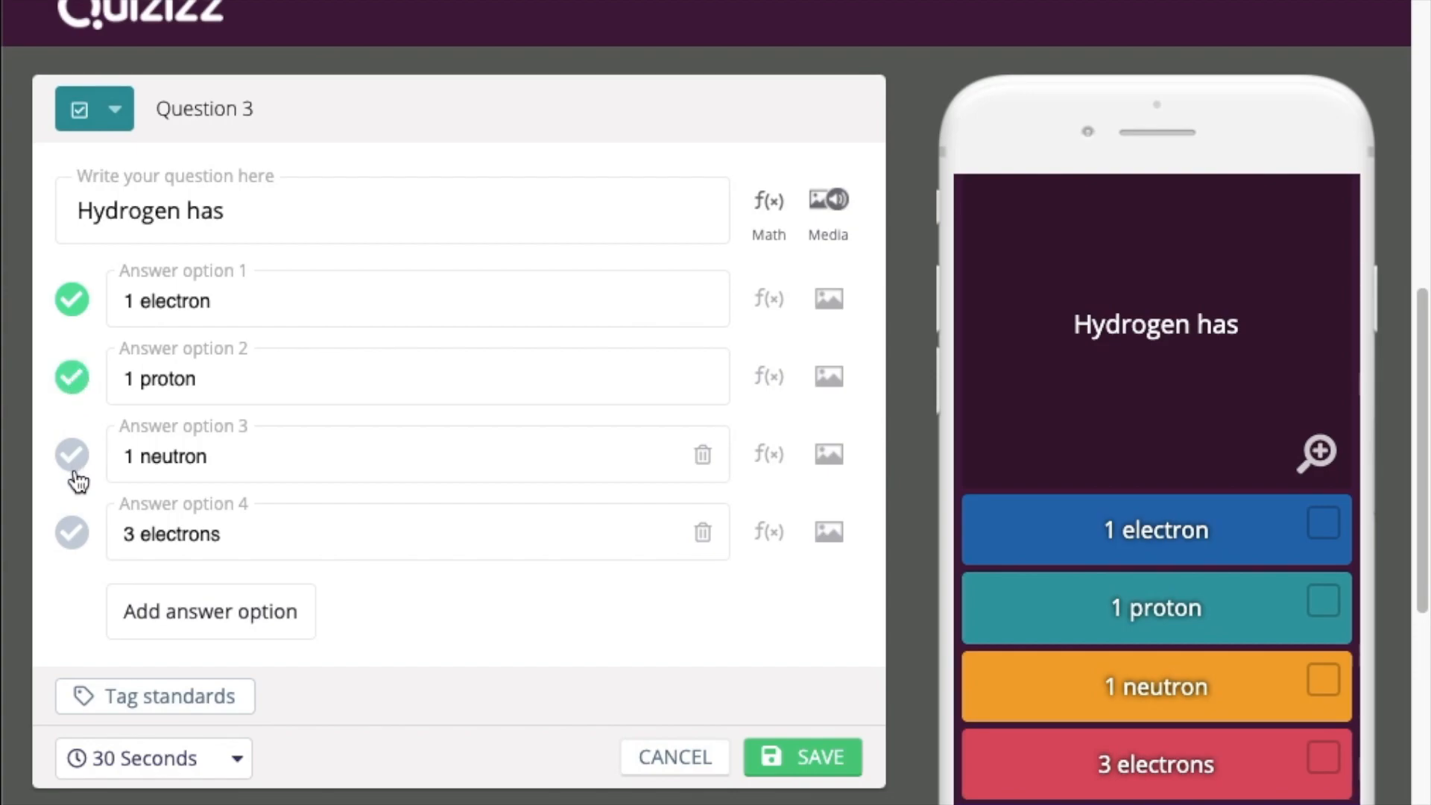
{"action": "left_click", "coordinate": [74, 468]}
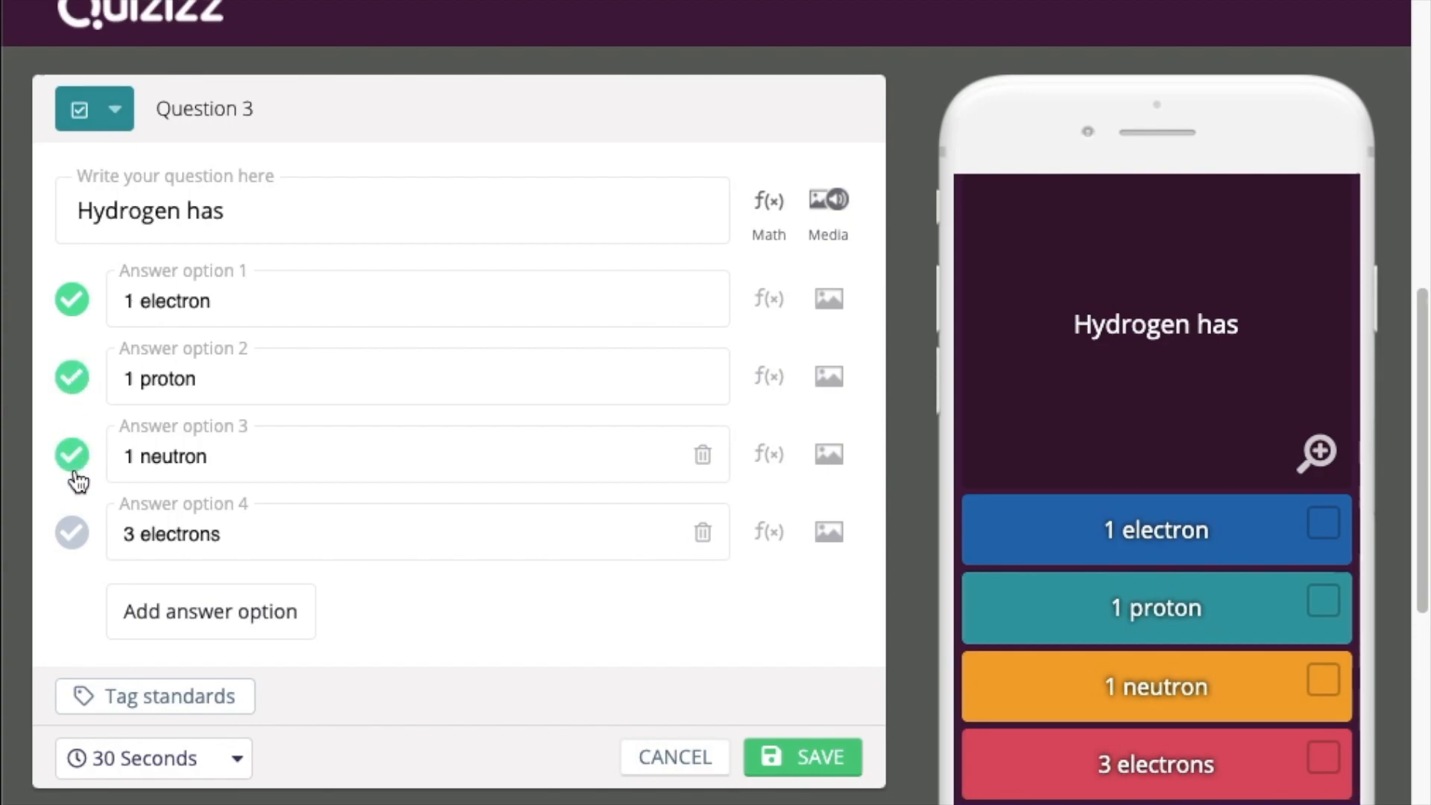
{"action": "left_click", "coordinate": [835, 771]}
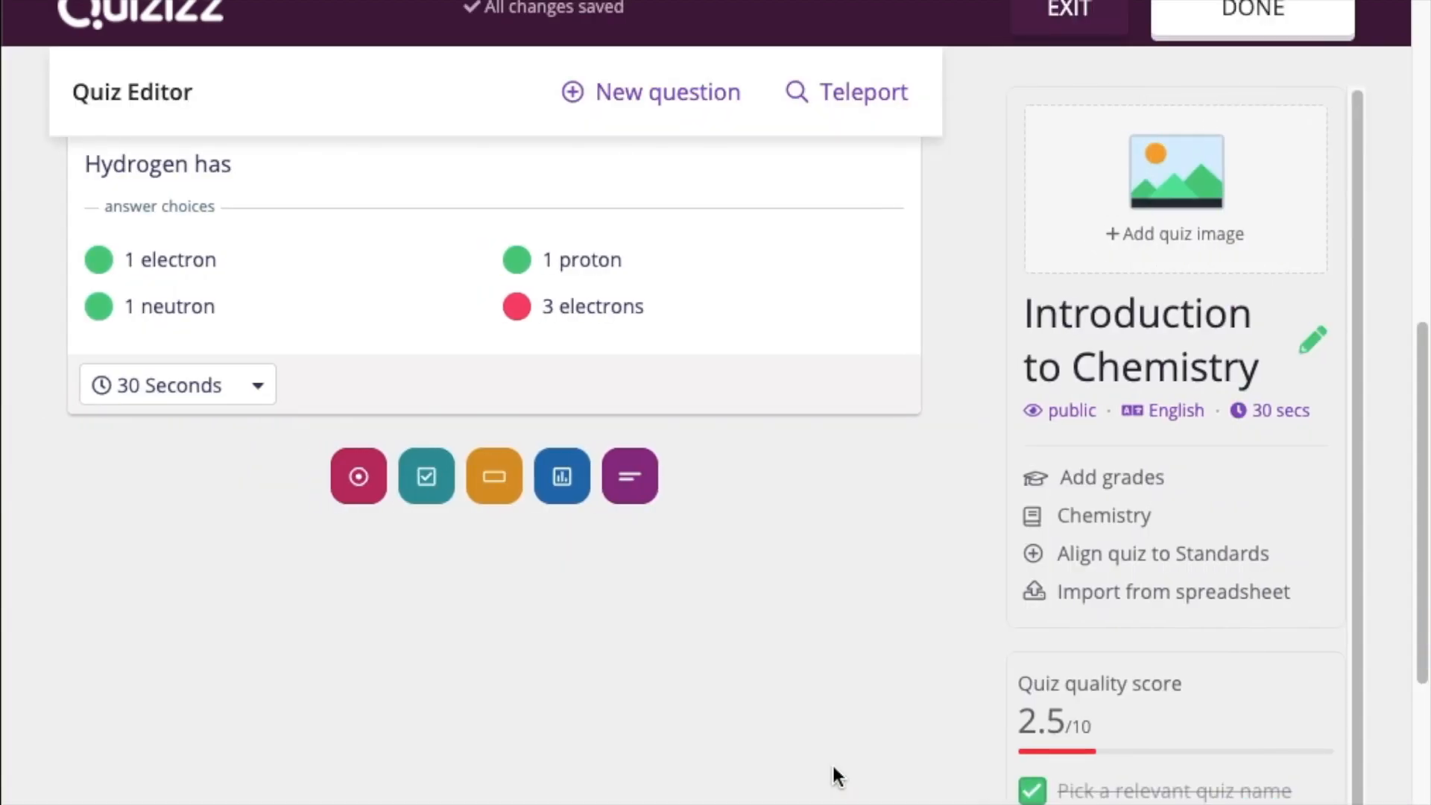
{"action": "scroll", "coordinate": [681, 375], "scroll_direction": "up", "scroll_amount": 2}
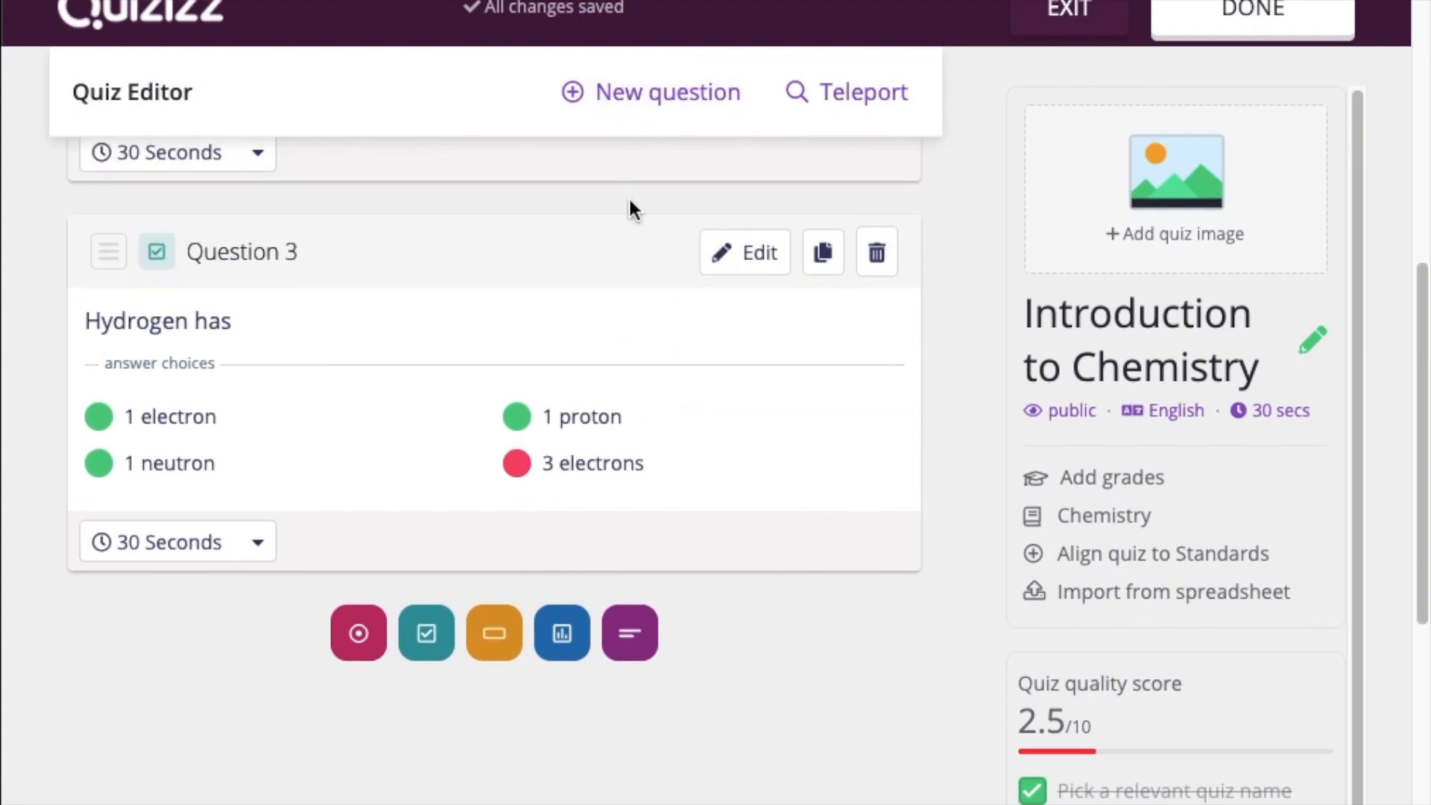
{"action": "scroll", "coordinate": [628, 323], "scroll_direction": "down", "scroll_amount": 1}
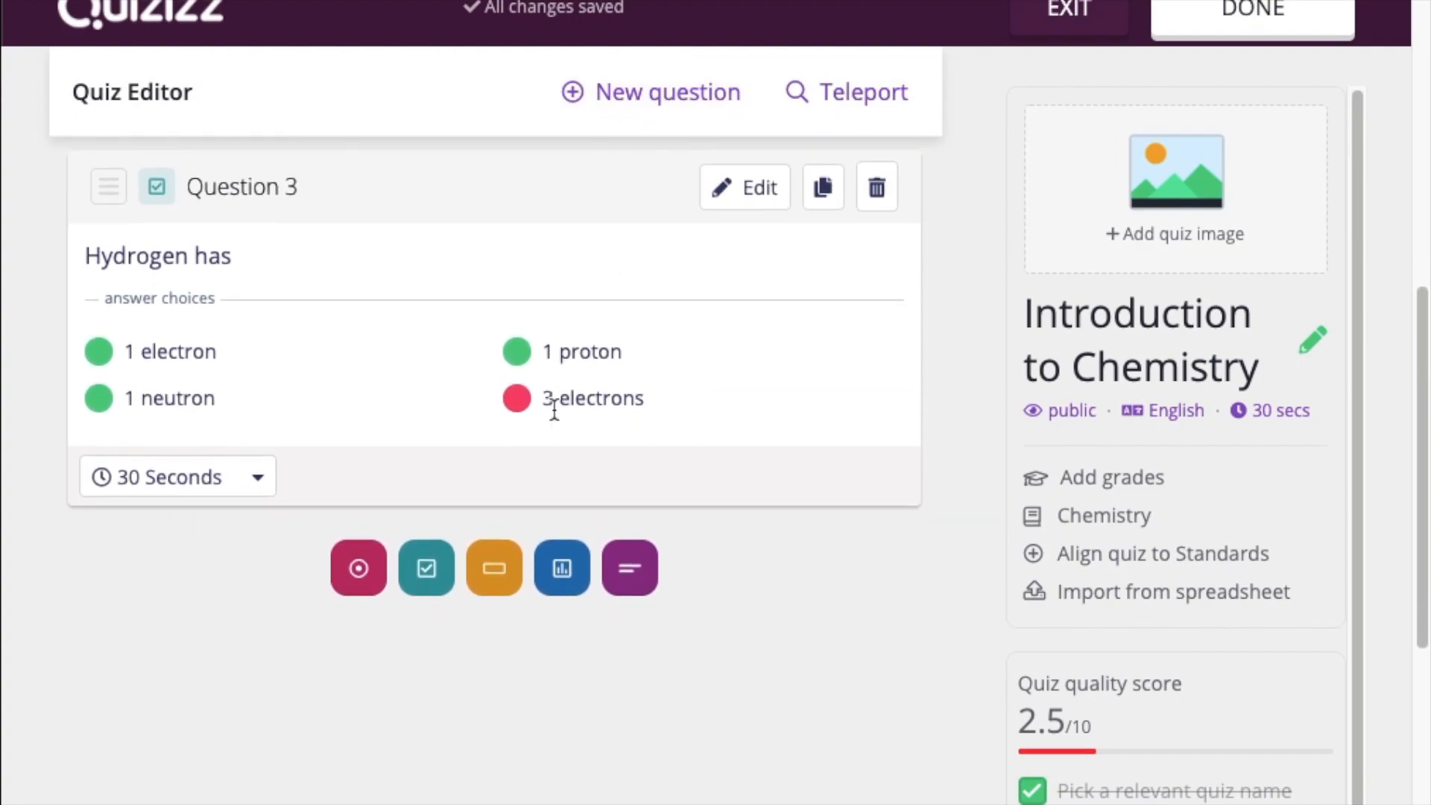
Scroll through the saved questions in the Quiz Editor, then start another new question
{"action": "scroll", "coordinate": [554, 408], "scroll_direction": "up", "scroll_amount": 1}
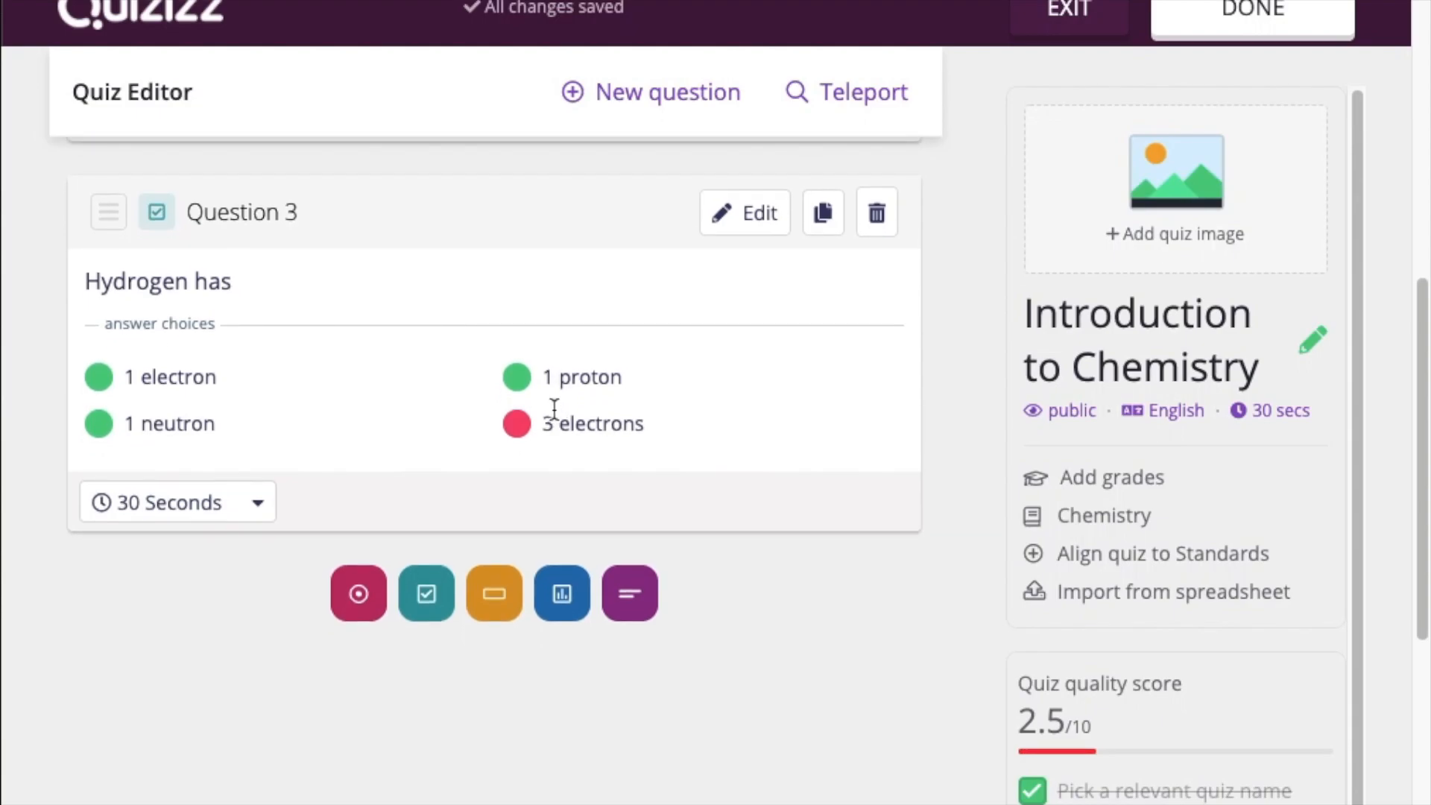
{"action": "scroll", "coordinate": [823, 539], "scroll_direction": "up", "scroll_amount": 5}
{"action": "scroll", "coordinate": [822, 530], "scroll_direction": "down", "scroll_amount": 1}
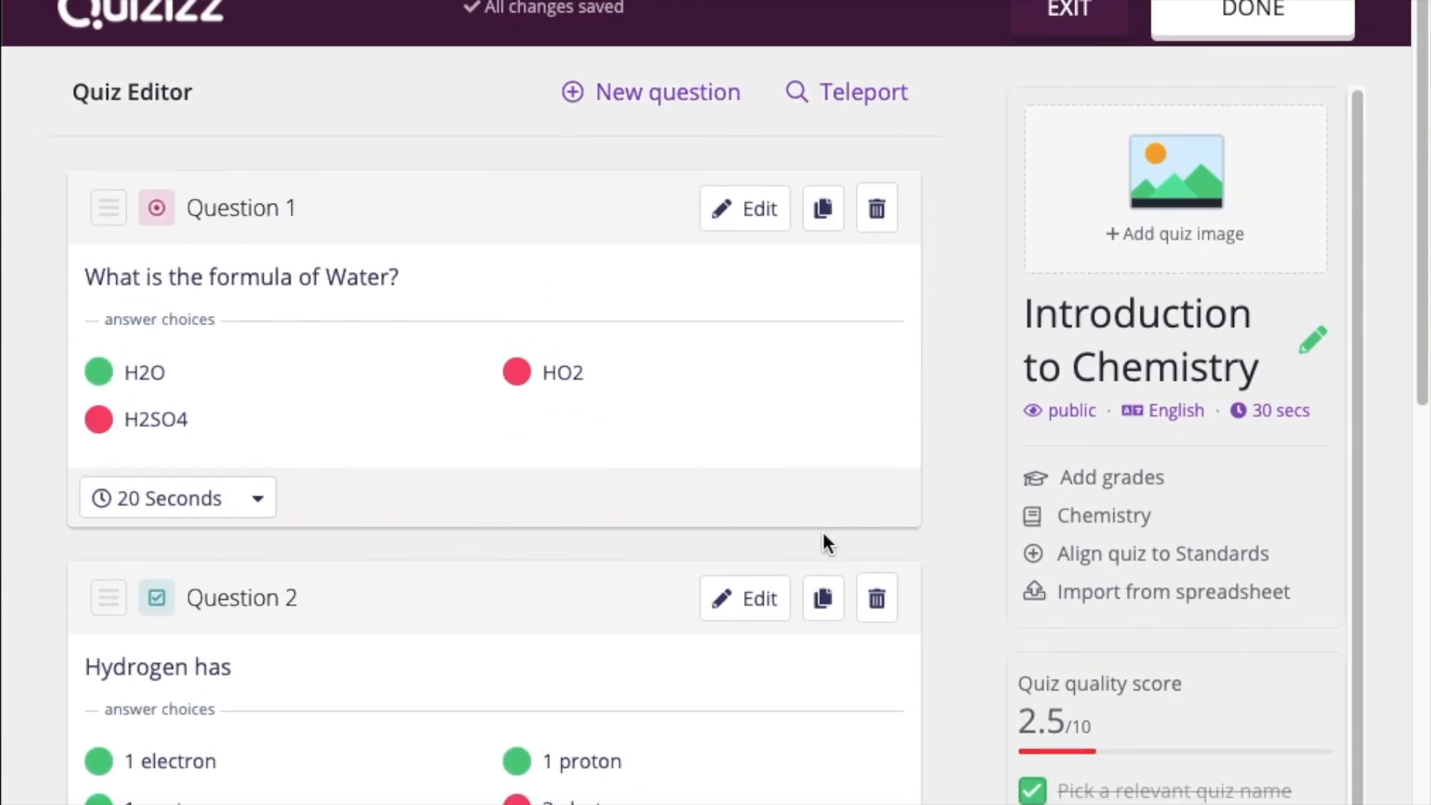
{"action": "scroll", "coordinate": [556, 498], "scroll_direction": "down", "scroll_amount": 4}
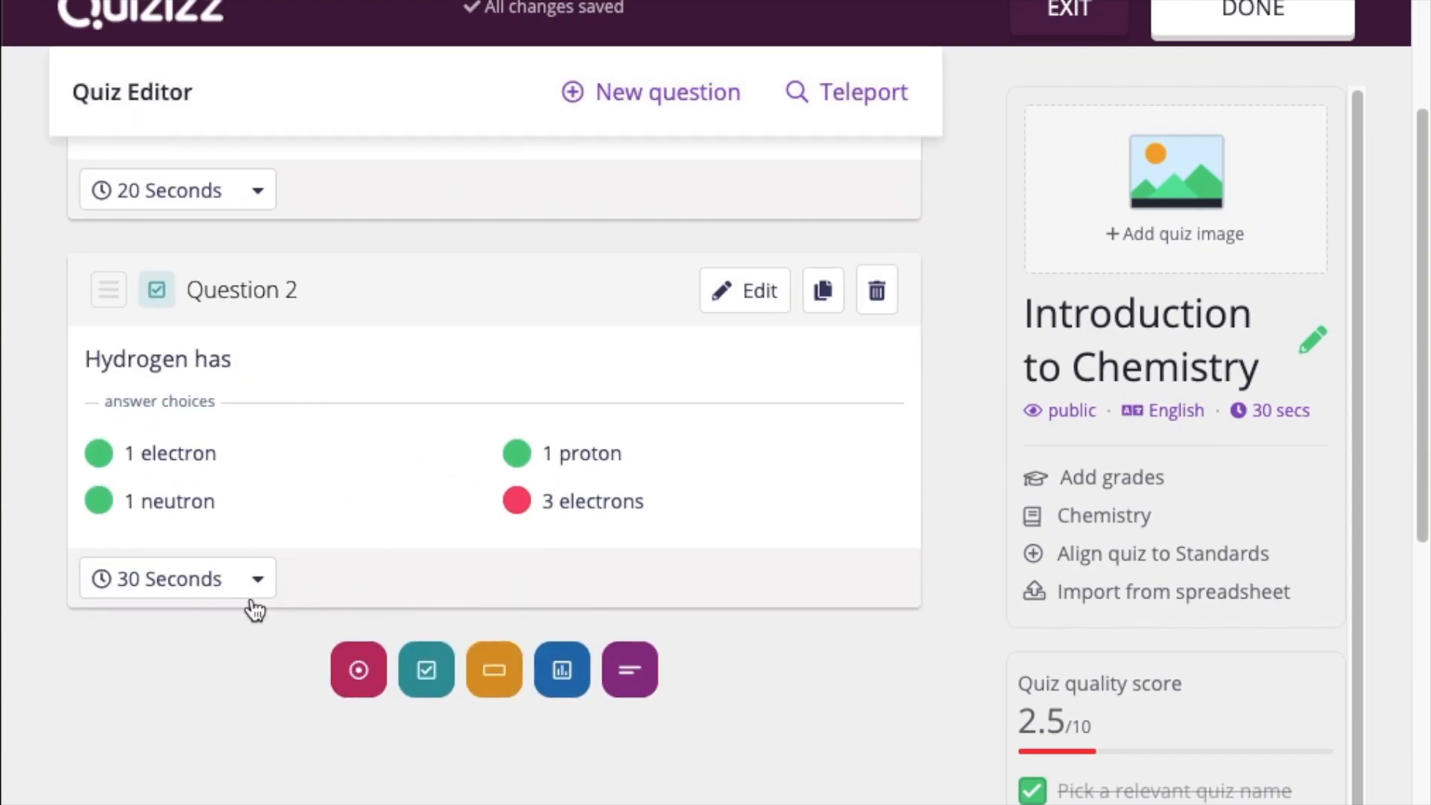
{"action": "scroll", "coordinate": [477, 499], "scroll_direction": "up", "scroll_amount": 4}
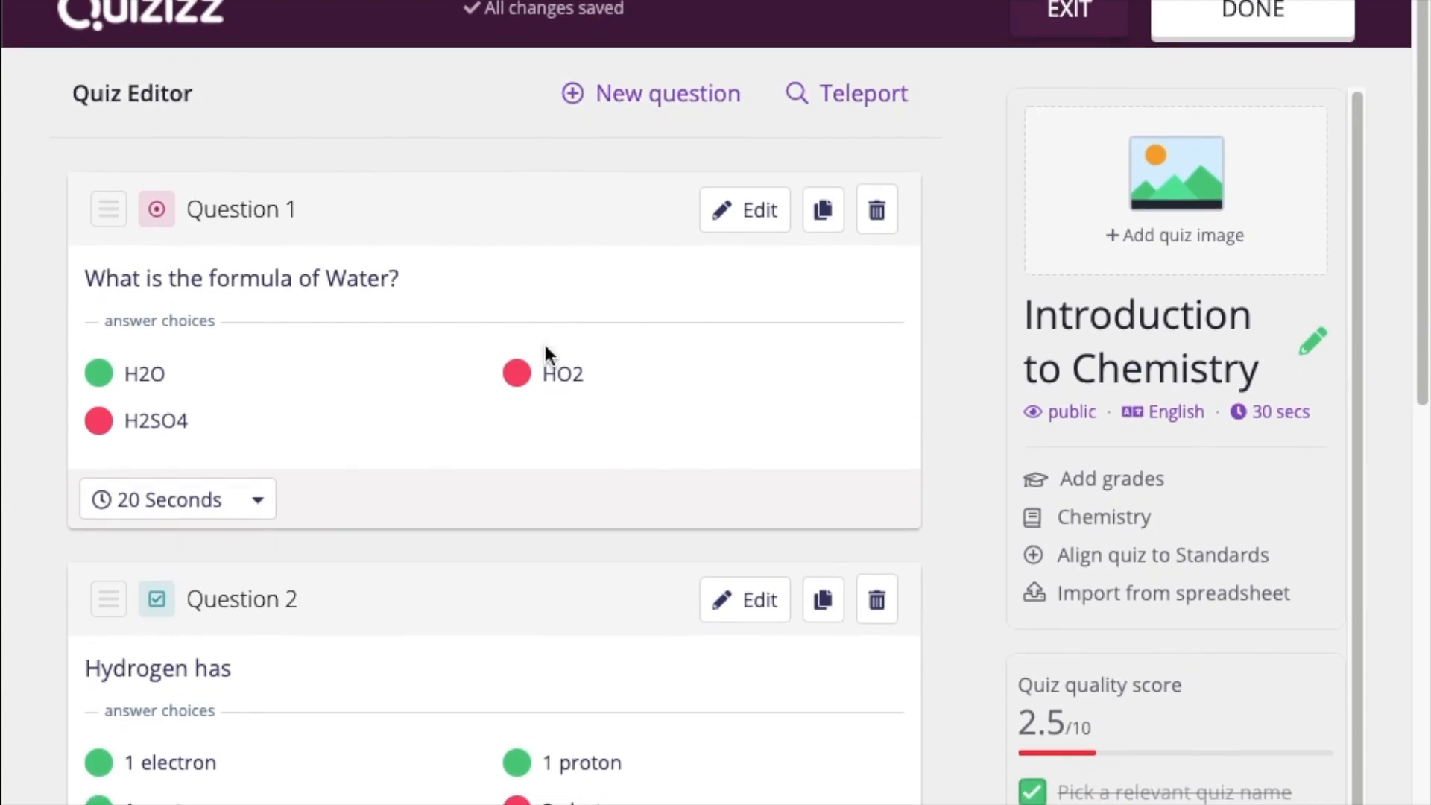
{"action": "left_click", "coordinate": [661, 97]}
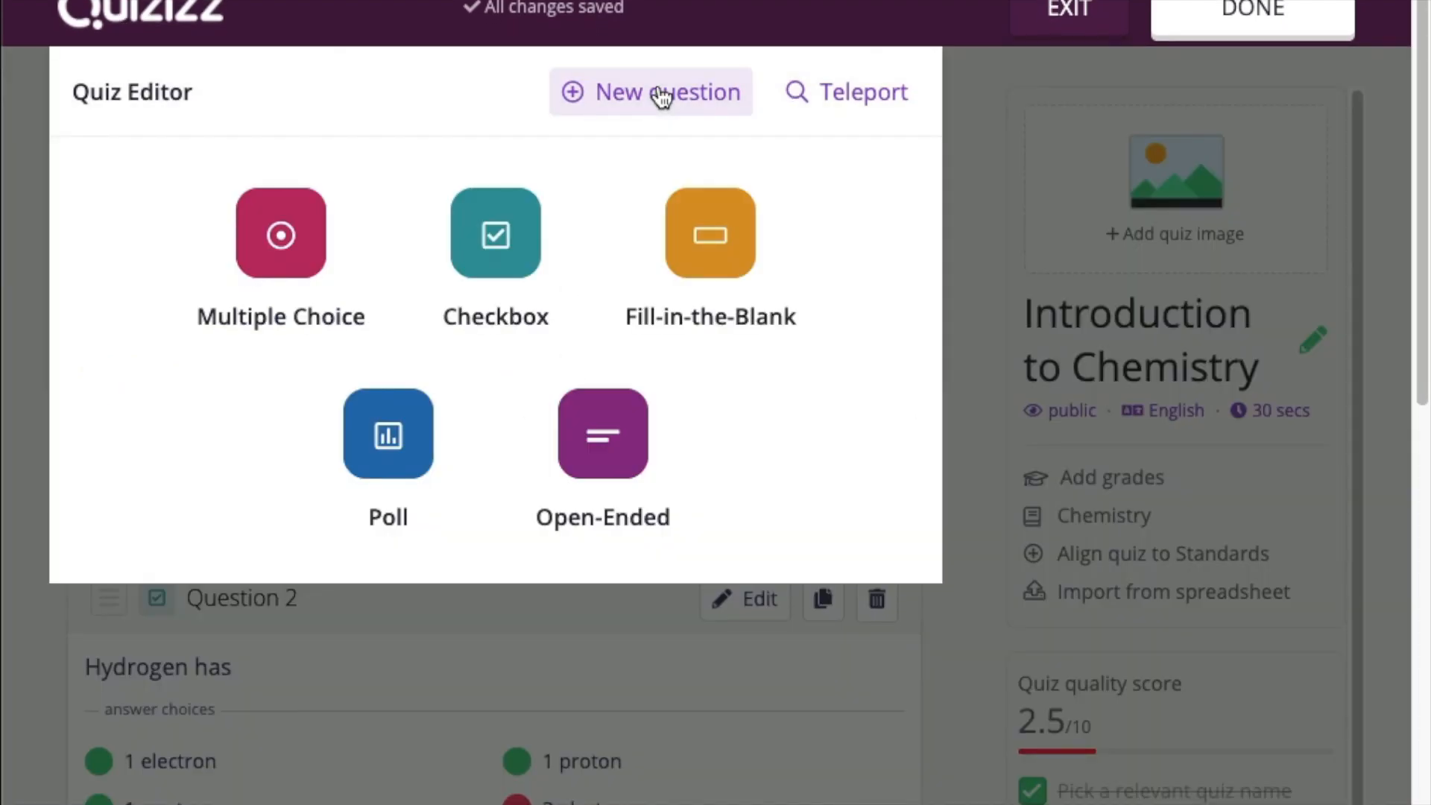
Create and save a Fill-in-the-Blank question 'What is the nature of water?' with answer Polar
{"action": "left_click", "coordinate": [714, 217]}
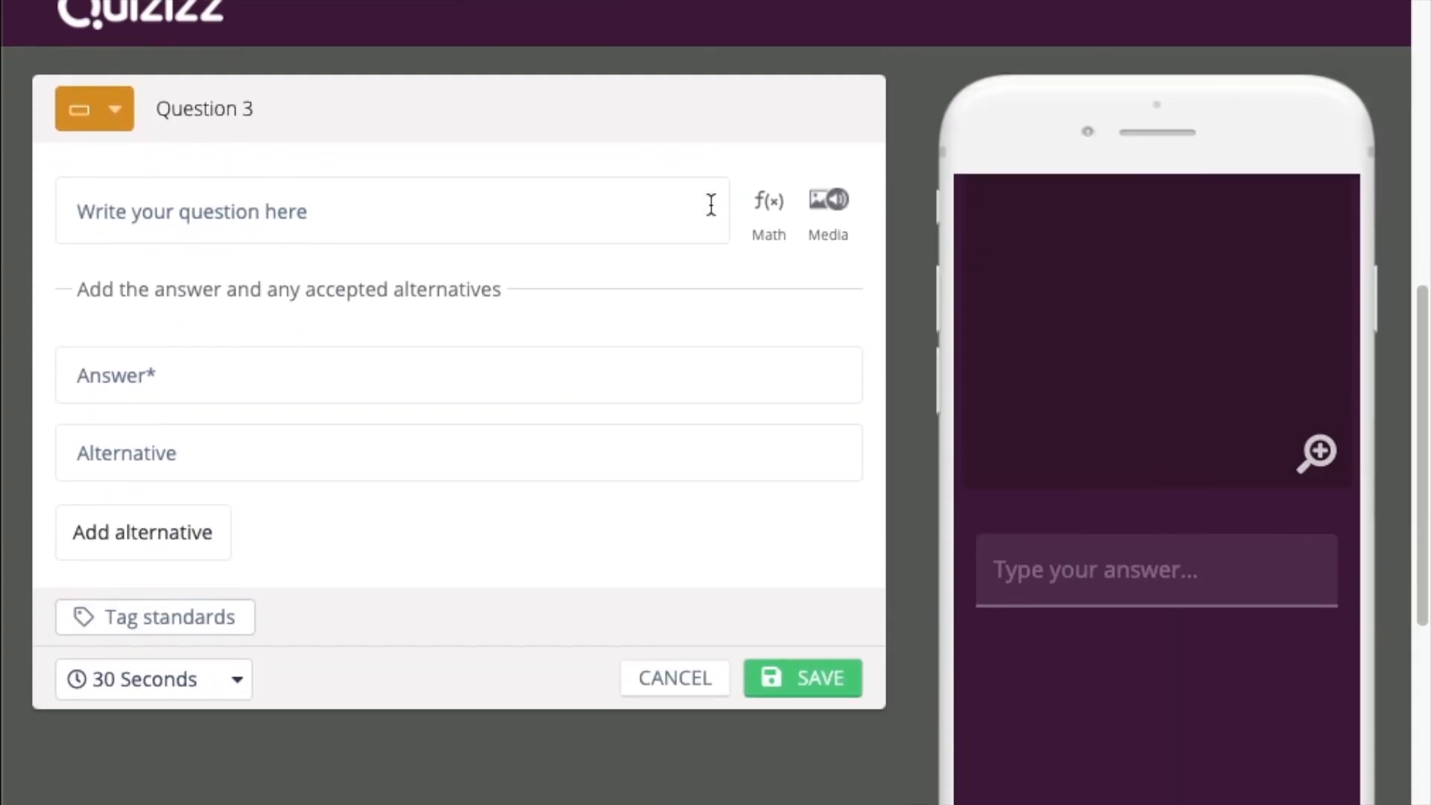
{"action": "left_click", "coordinate": [460, 195]}
{"action": "type", "text": "What is the na"}
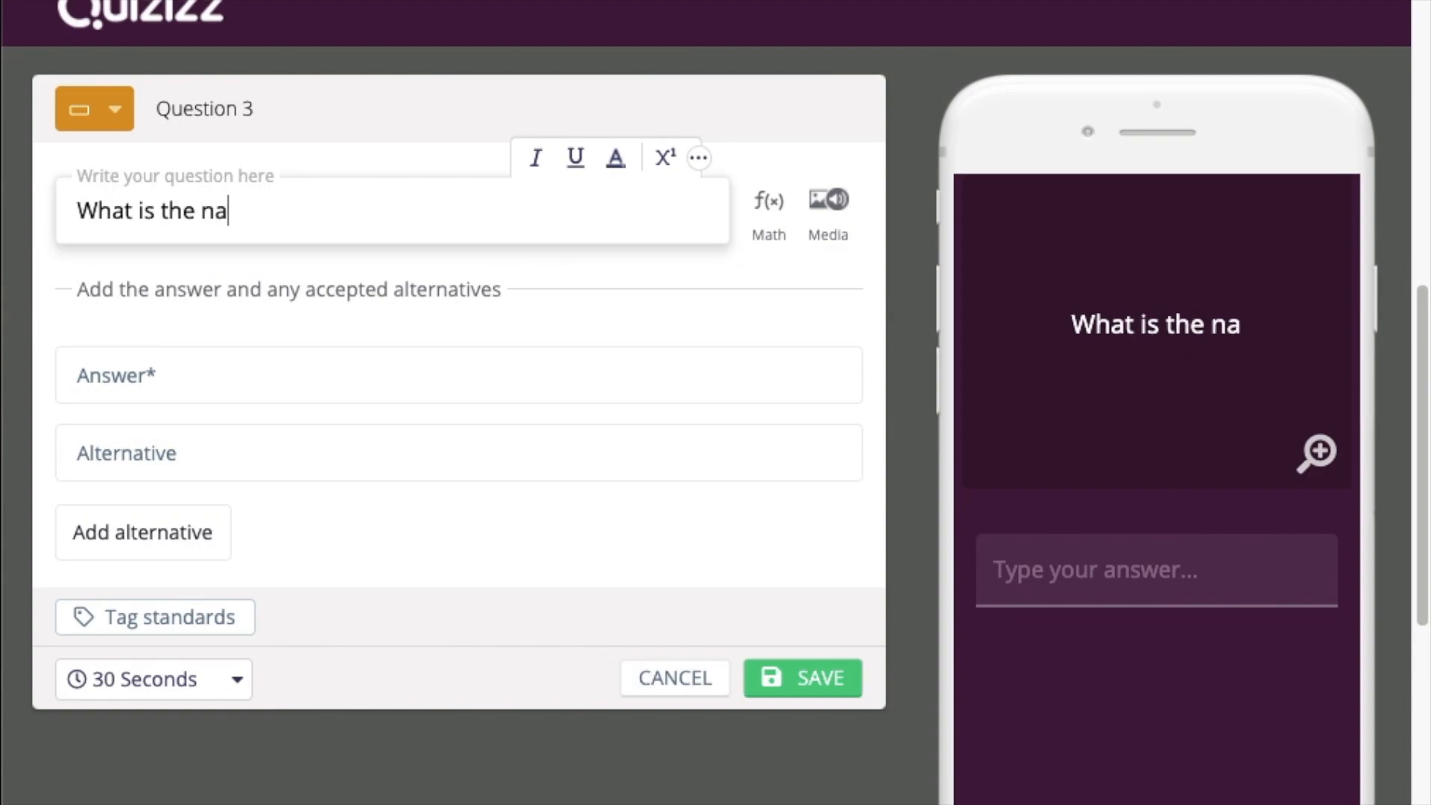
{"action": "type", "text": "ture of wa"}
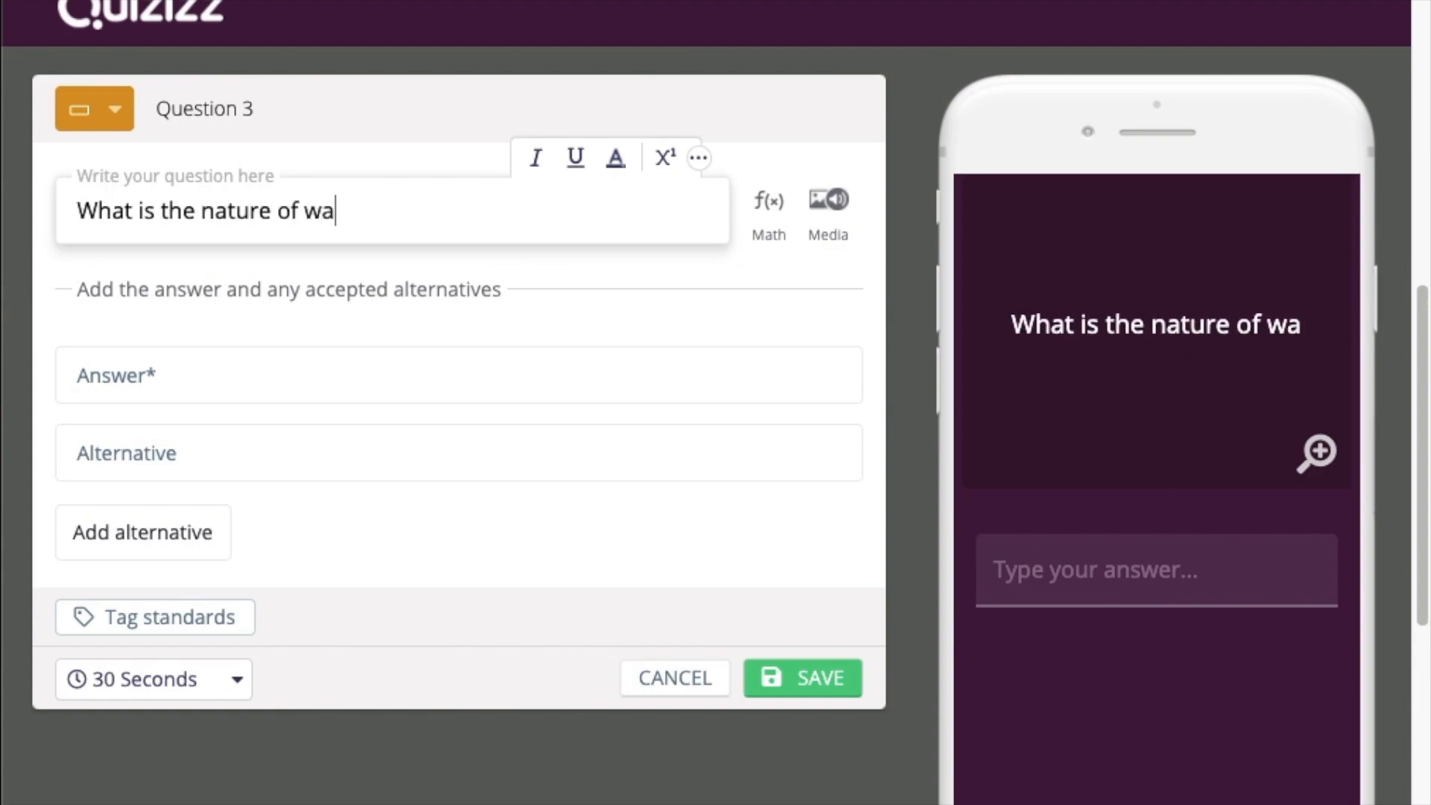
{"action": "type", "text": "ter?"}
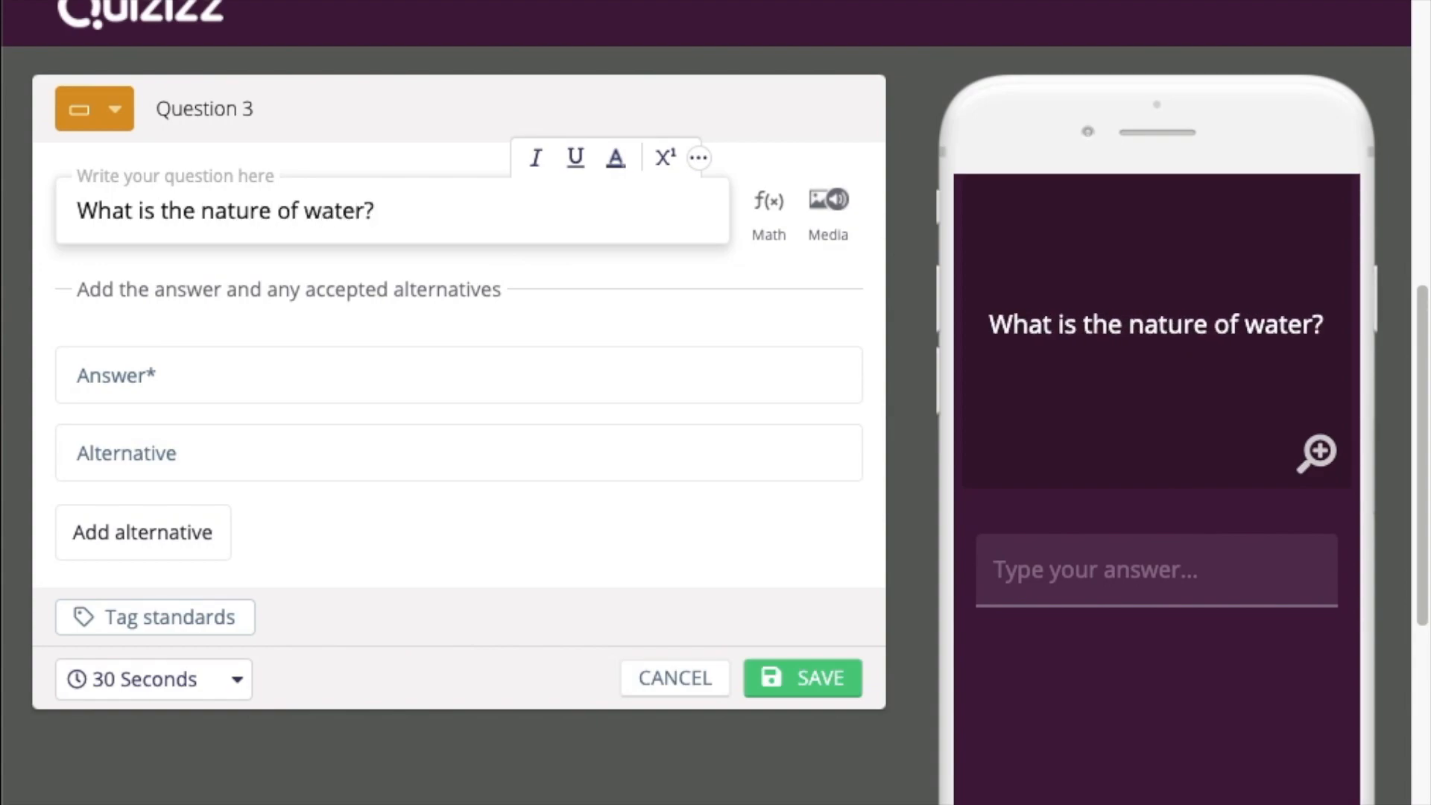
{"action": "left_click", "coordinate": [271, 378]}
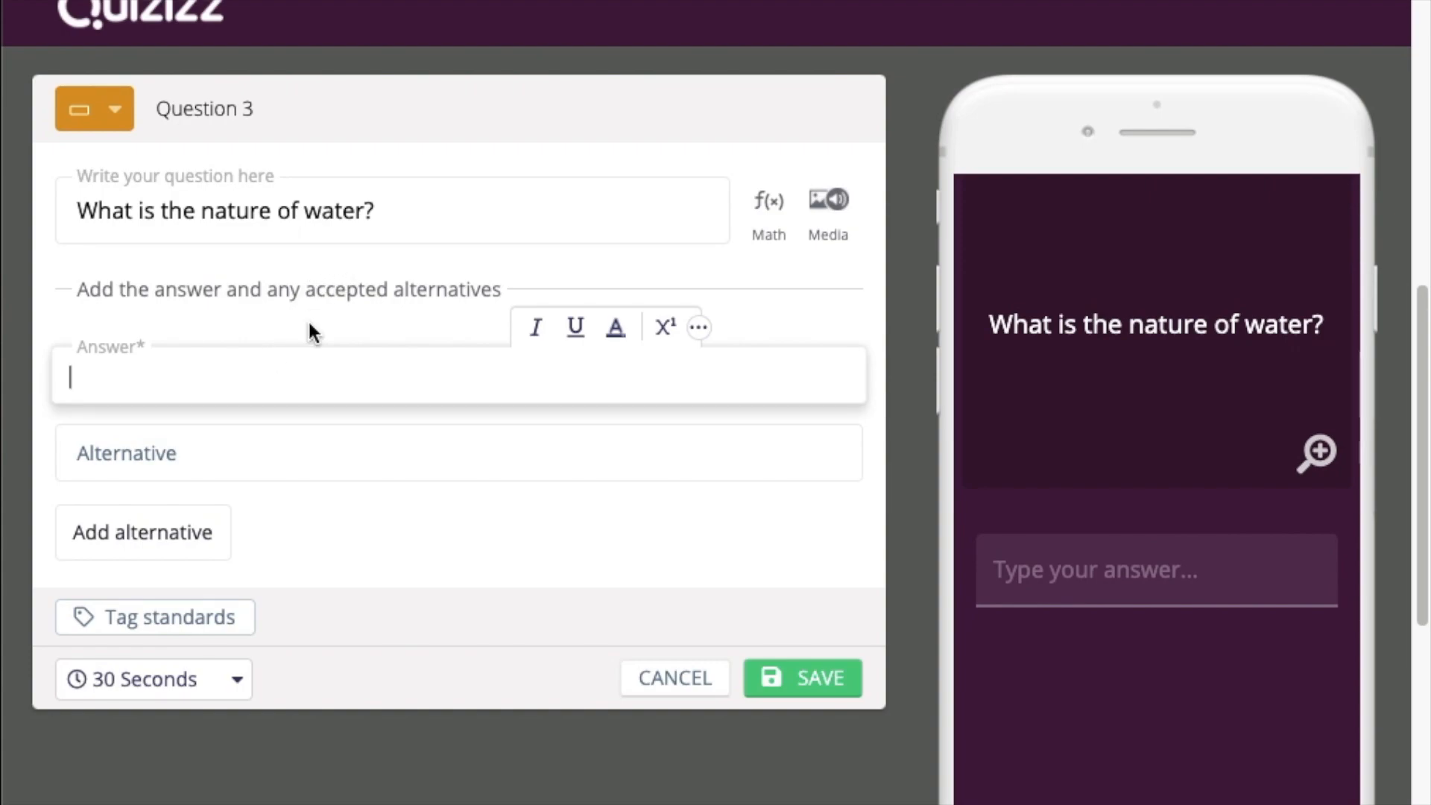
{"action": "type", "text": "Polar"}
{"action": "left_click", "coordinate": [779, 678]}
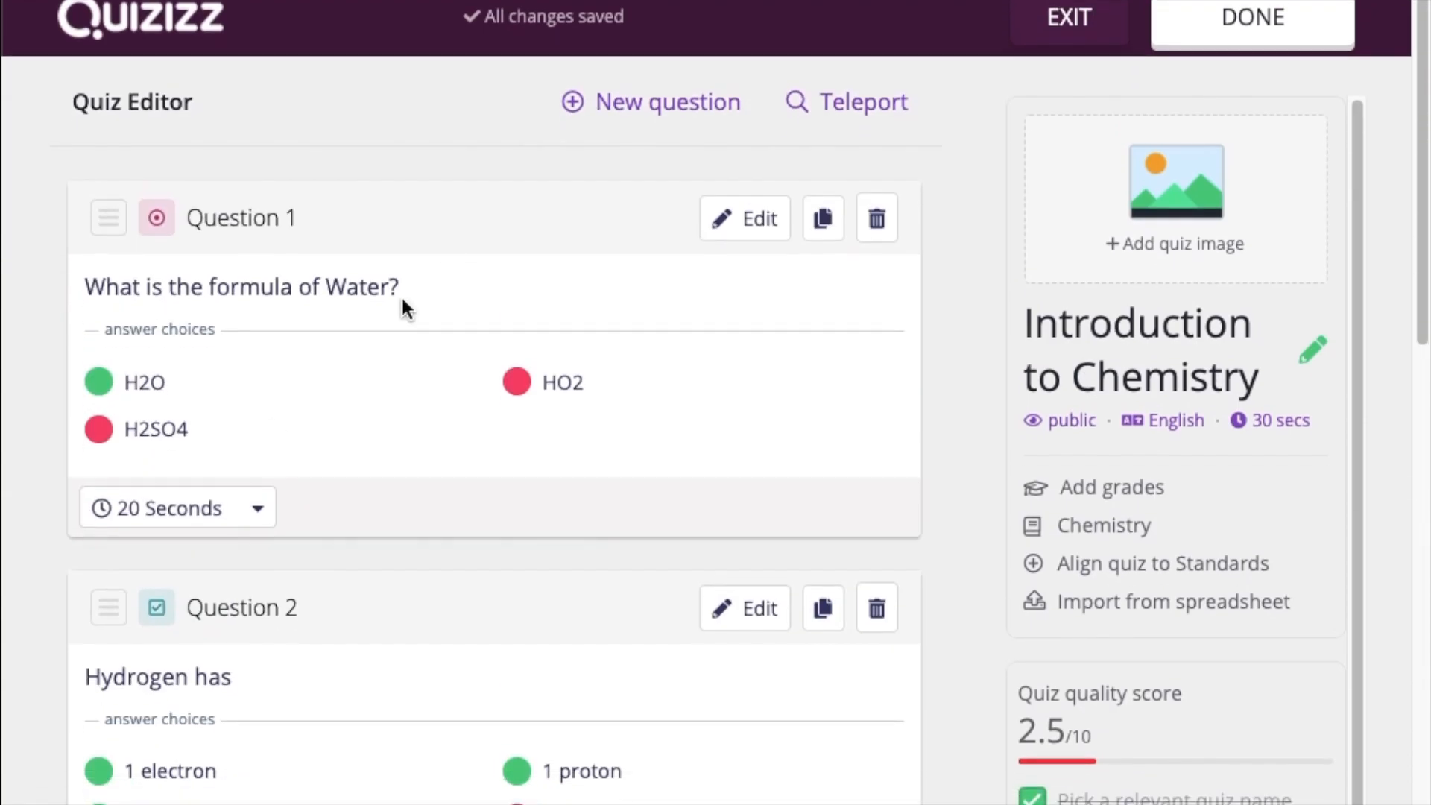
Add a Poll question 'Who won?', leaving multiple selection turned off
{"action": "left_click", "coordinate": [664, 95]}
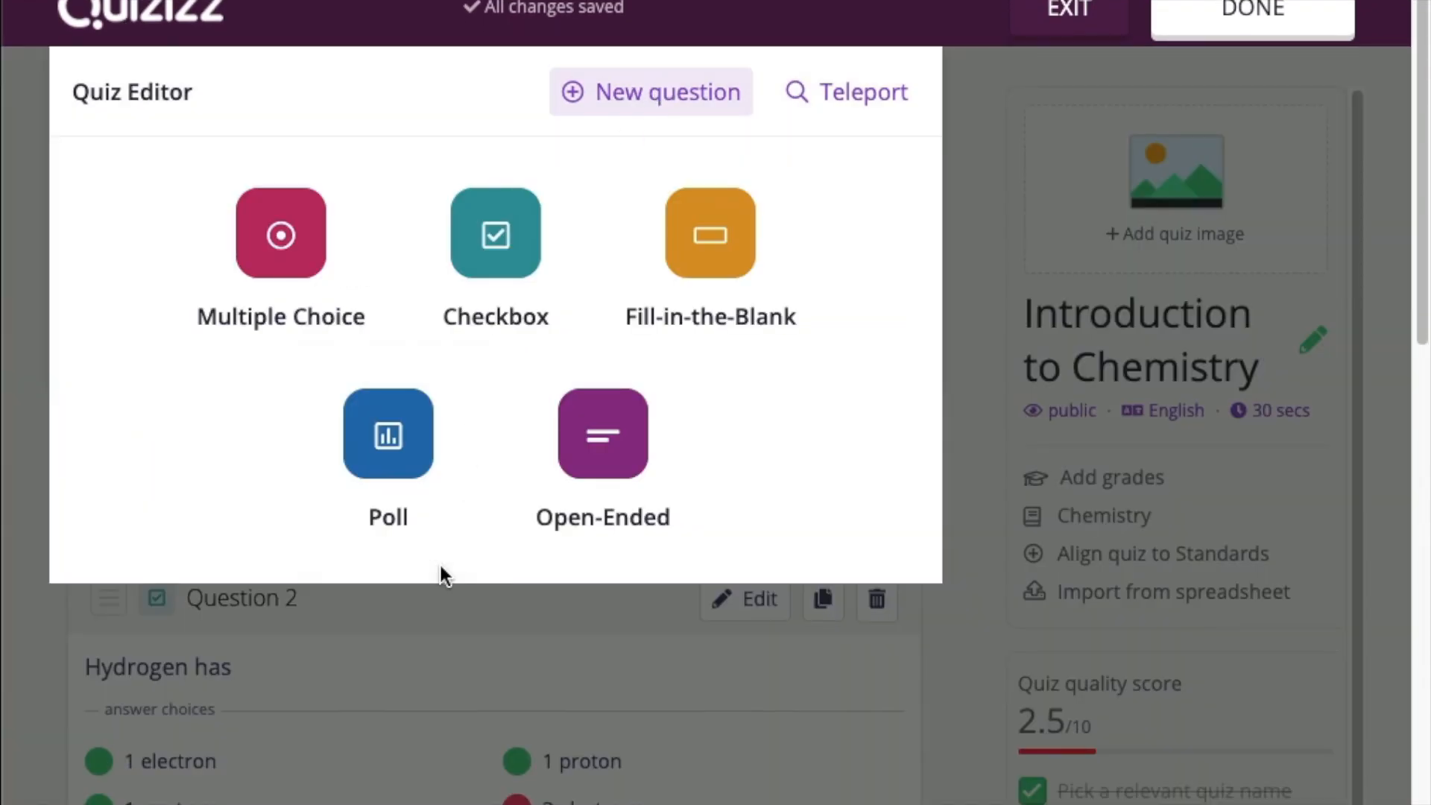
{"action": "left_click", "coordinate": [382, 447]}
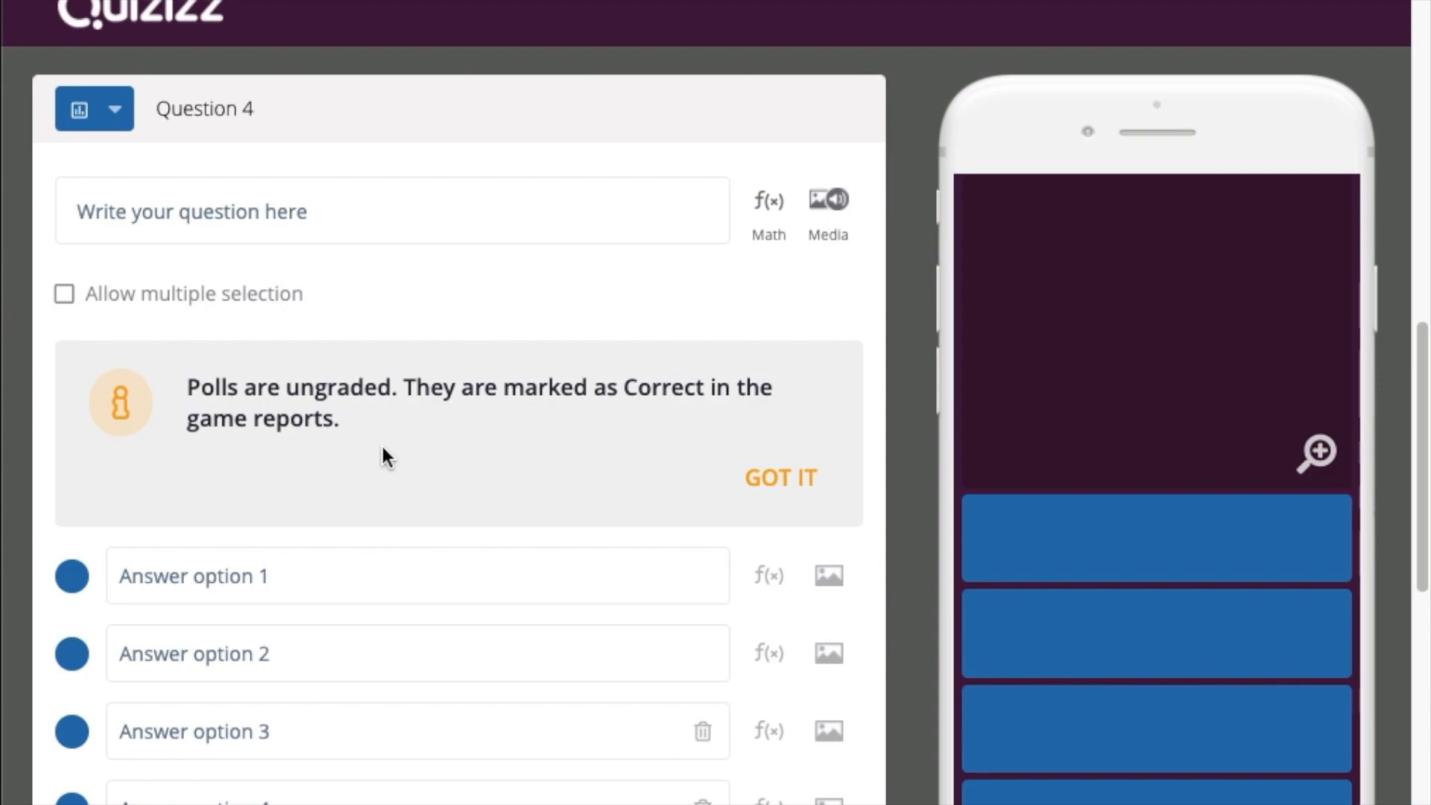
{"action": "left_click", "coordinate": [365, 219]}
{"action": "type", "text": "Who won"}
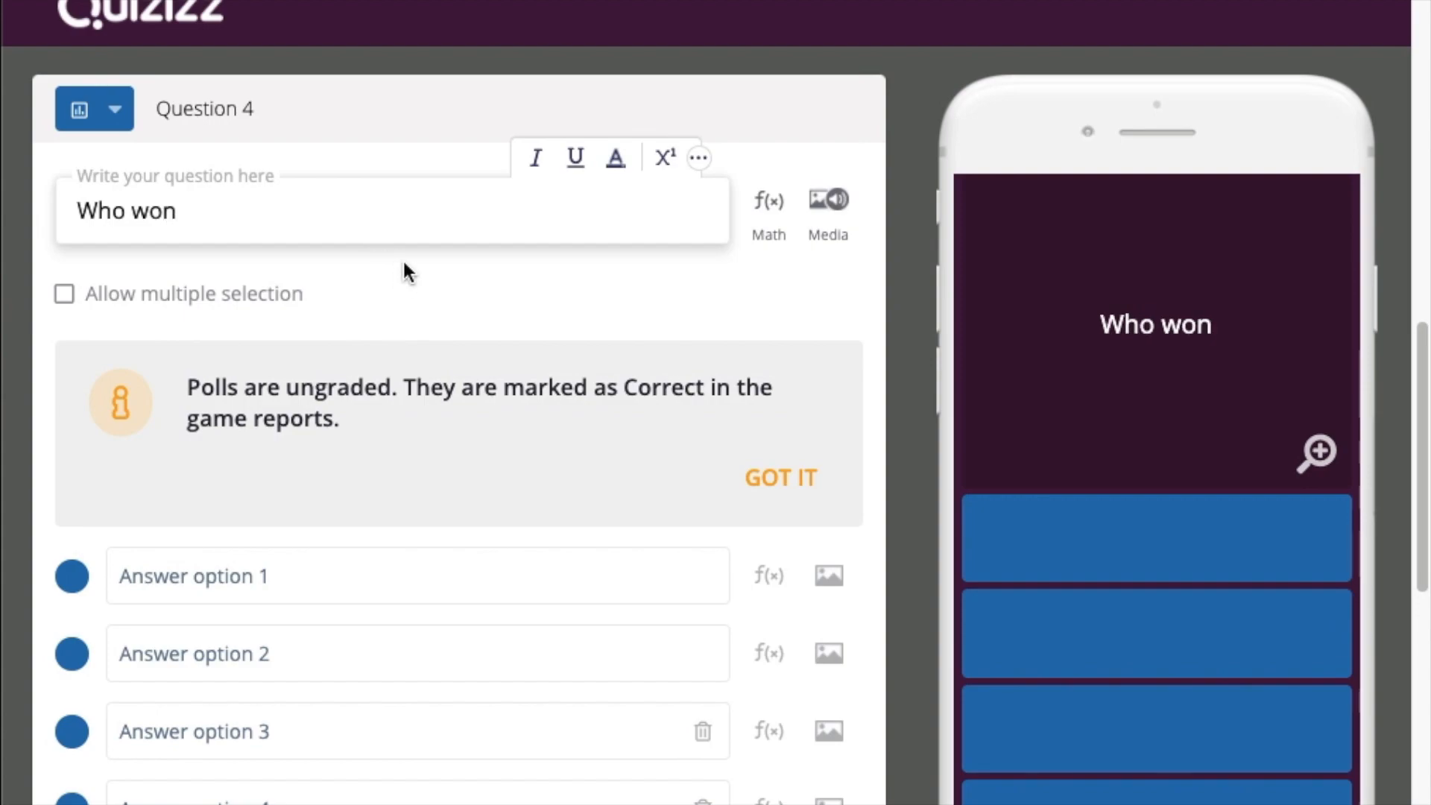
{"action": "type", "text": "?"}
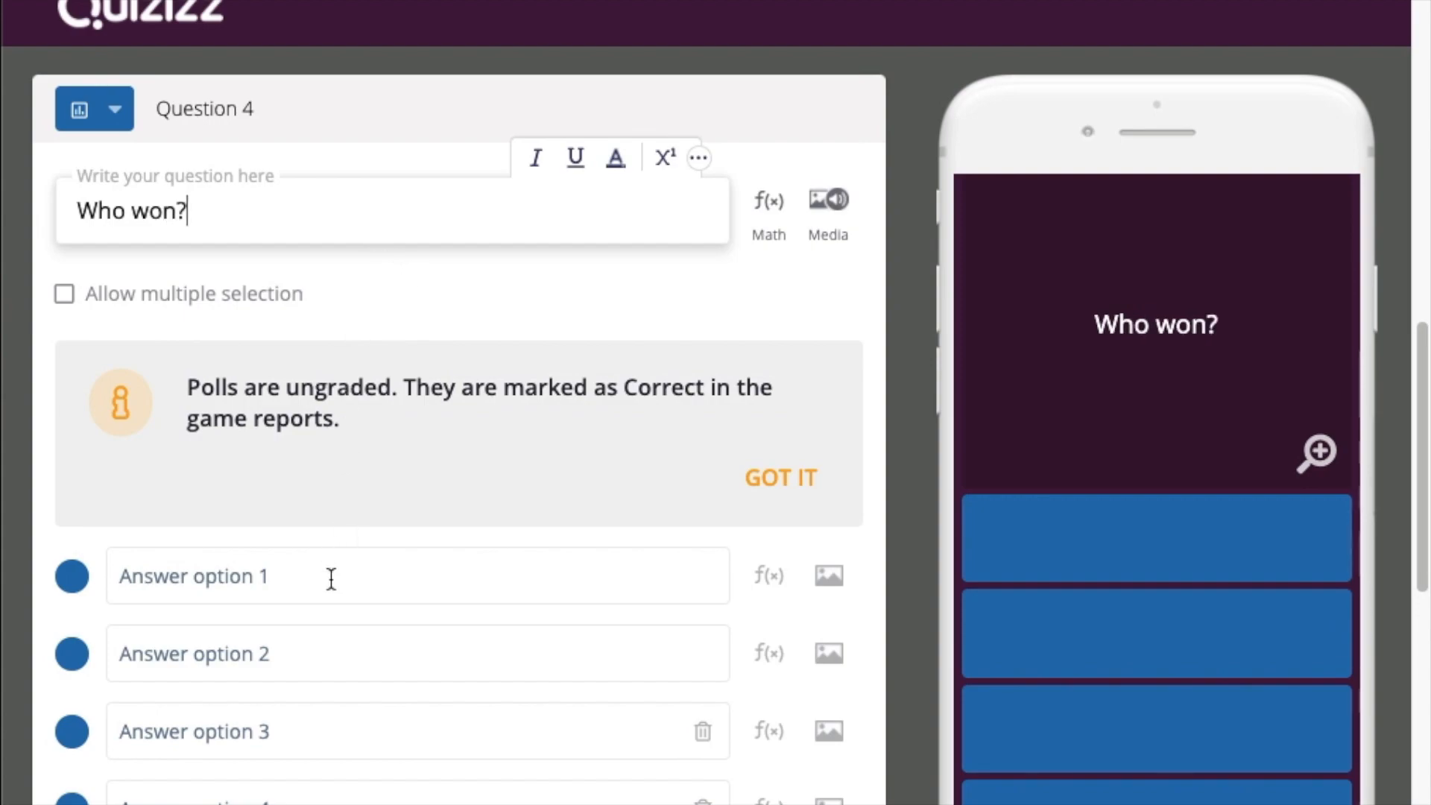
{"action": "left_click", "coordinate": [63, 295]}
{"action": "left_click", "coordinate": [63, 295]}
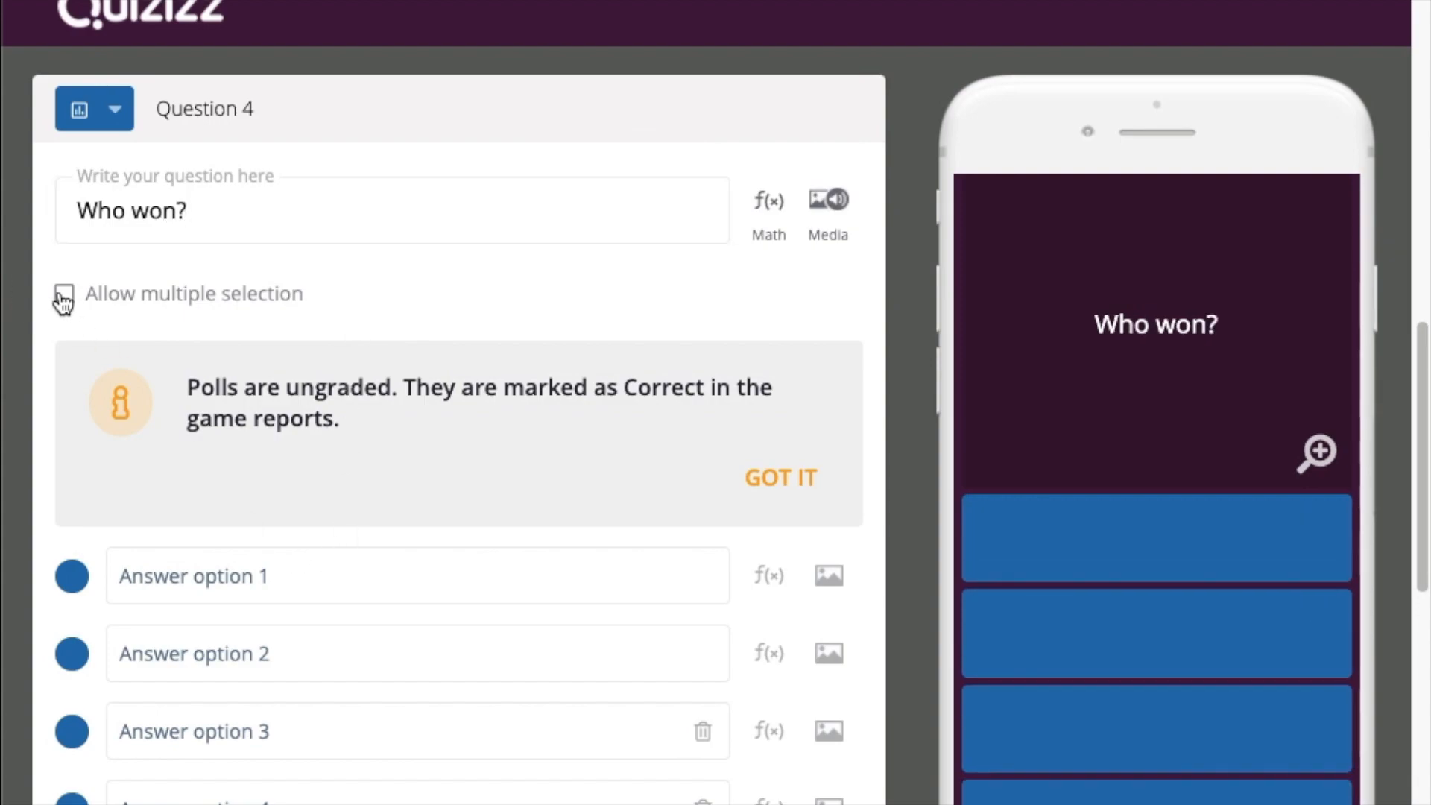
Enter the poll options Team A and Team B and save the question
{"action": "left_click", "coordinate": [304, 588]}
{"action": "type", "text": "Team A"}
{"action": "key", "text": "Tab"}
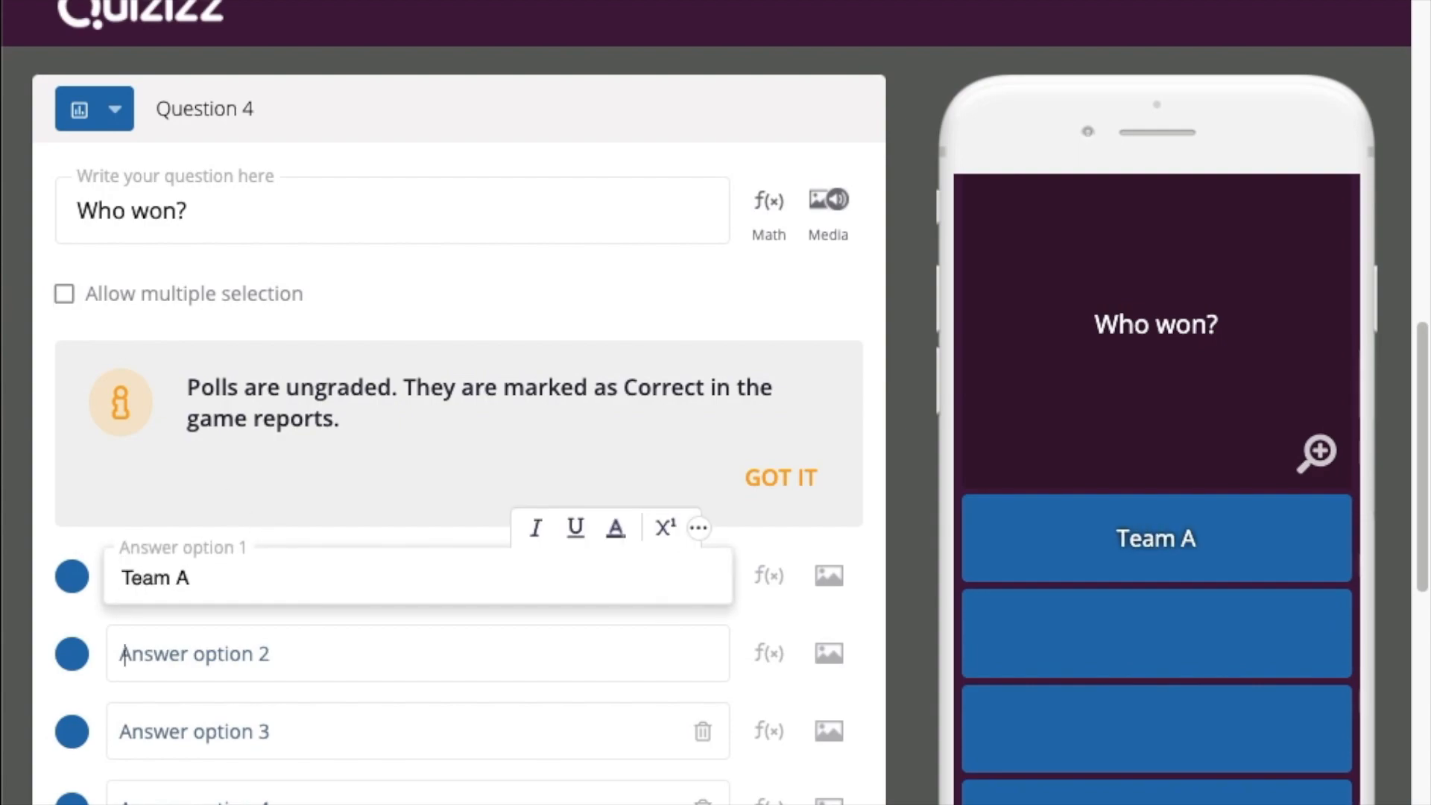
{"action": "type", "text": "Team B"}
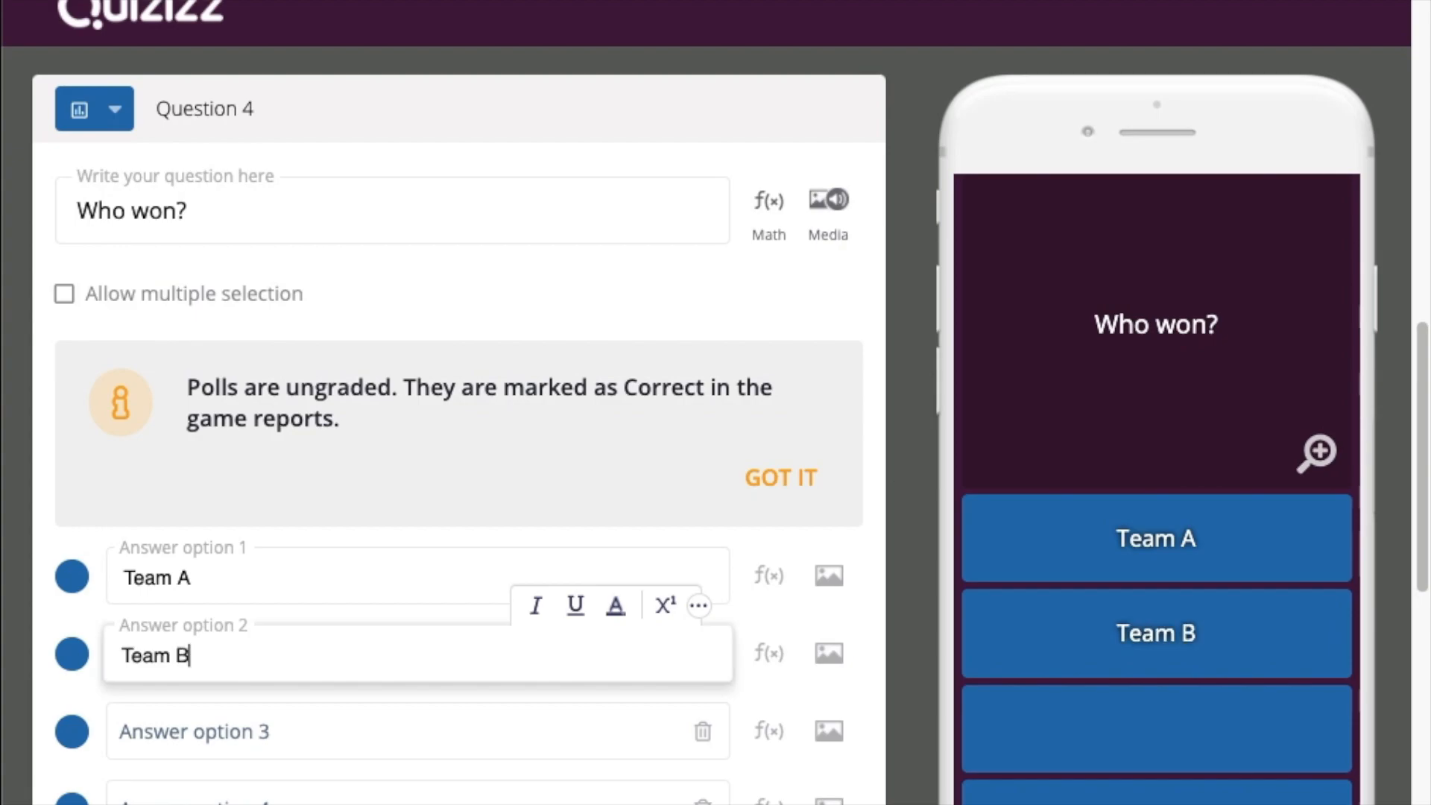
{"action": "scroll", "coordinate": [714, 596], "scroll_direction": "down", "scroll_amount": 5}
{"action": "left_click", "coordinate": [772, 596]}
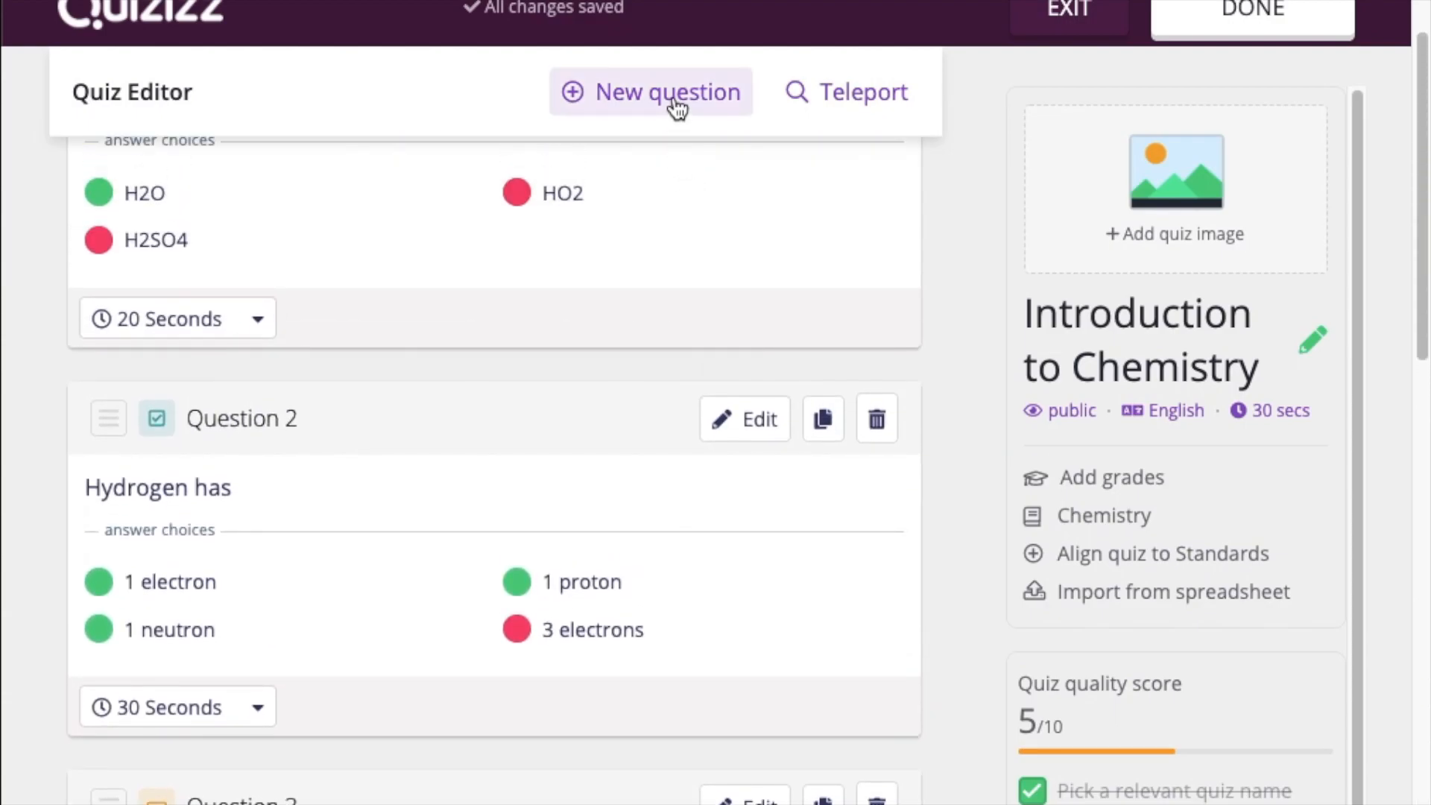
{"action": "left_click", "coordinate": [677, 109]}
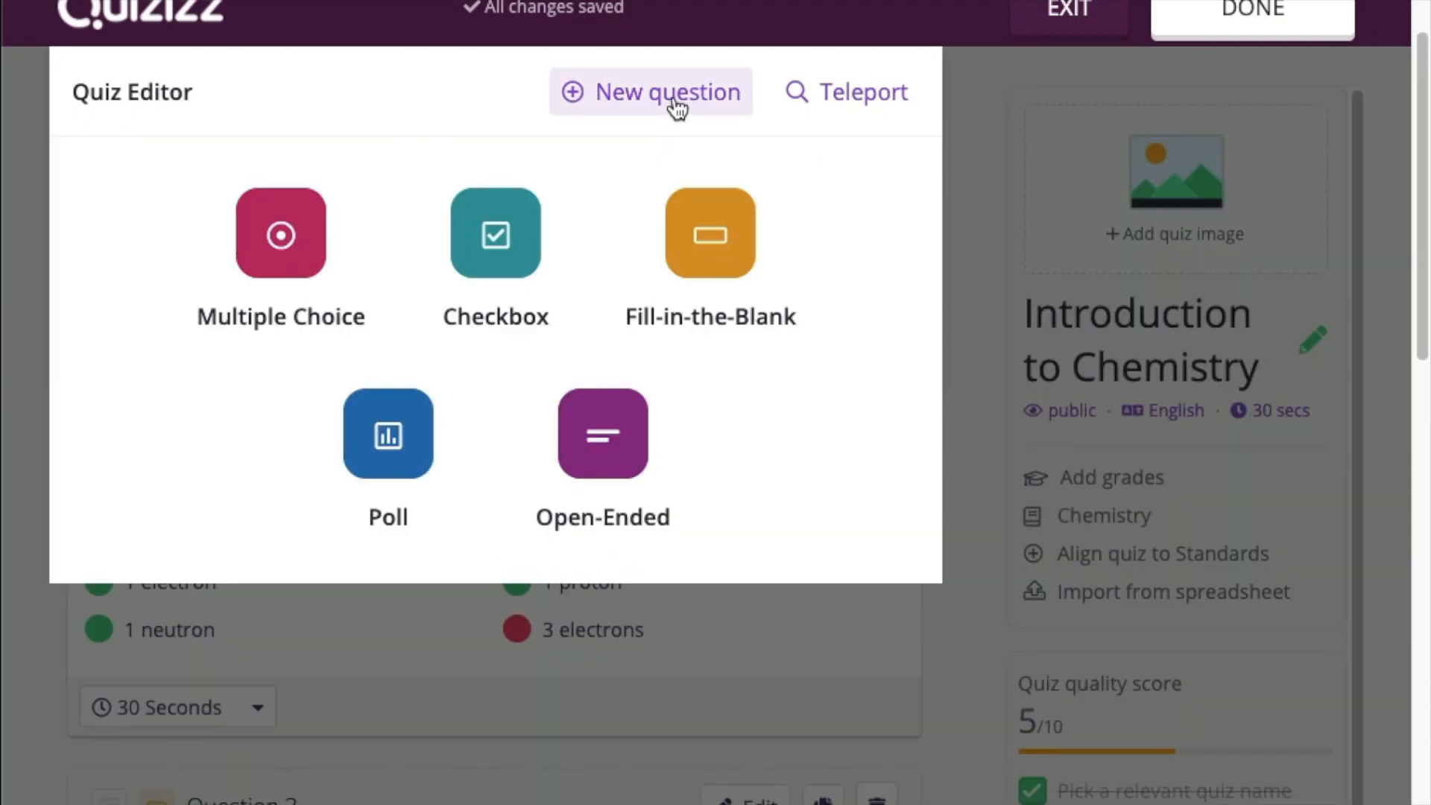
{"action": "left_click", "coordinate": [584, 437]}
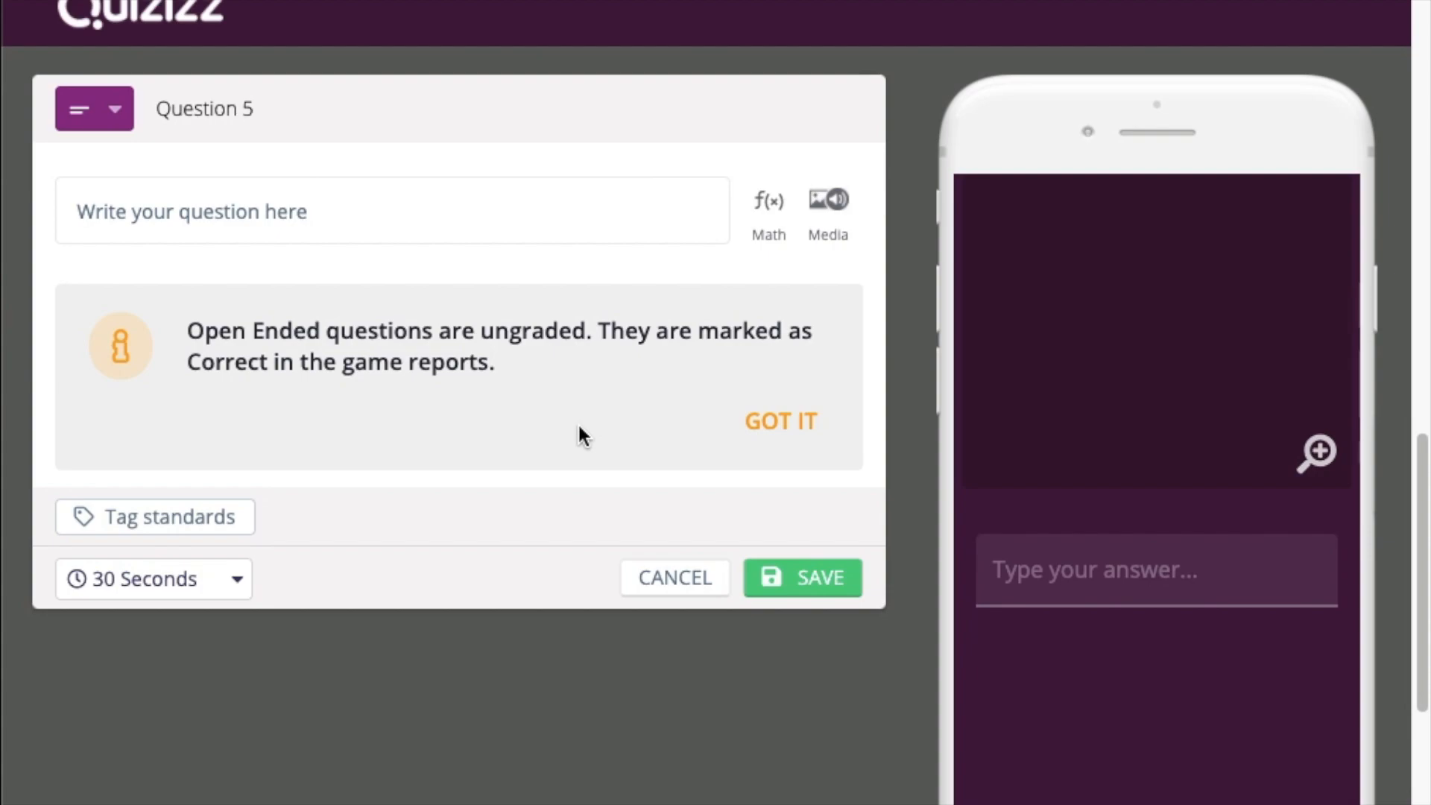
{"action": "left_click", "coordinate": [661, 582]}
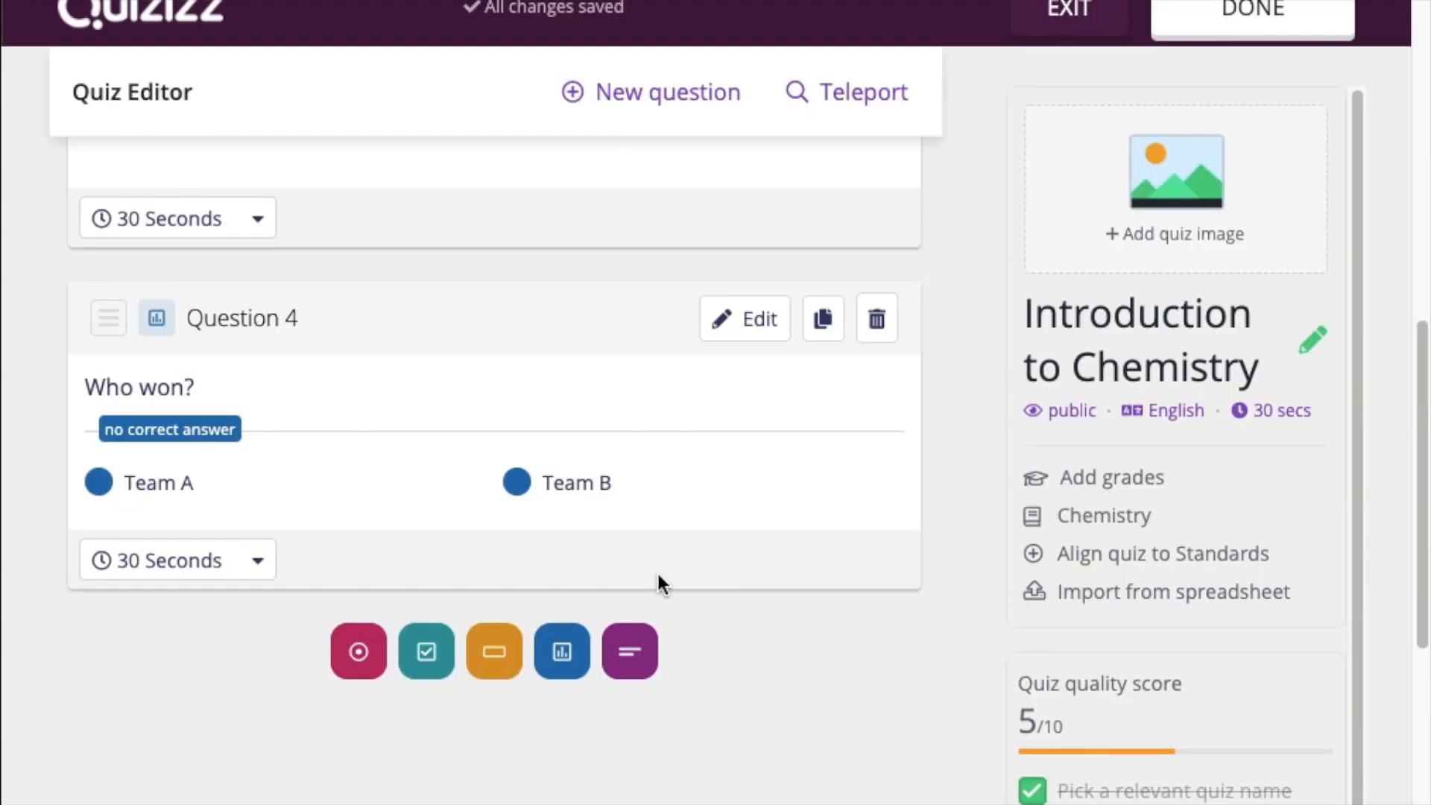
{"action": "scroll", "coordinate": [661, 582], "scroll_direction": "down", "scroll_amount": 2}
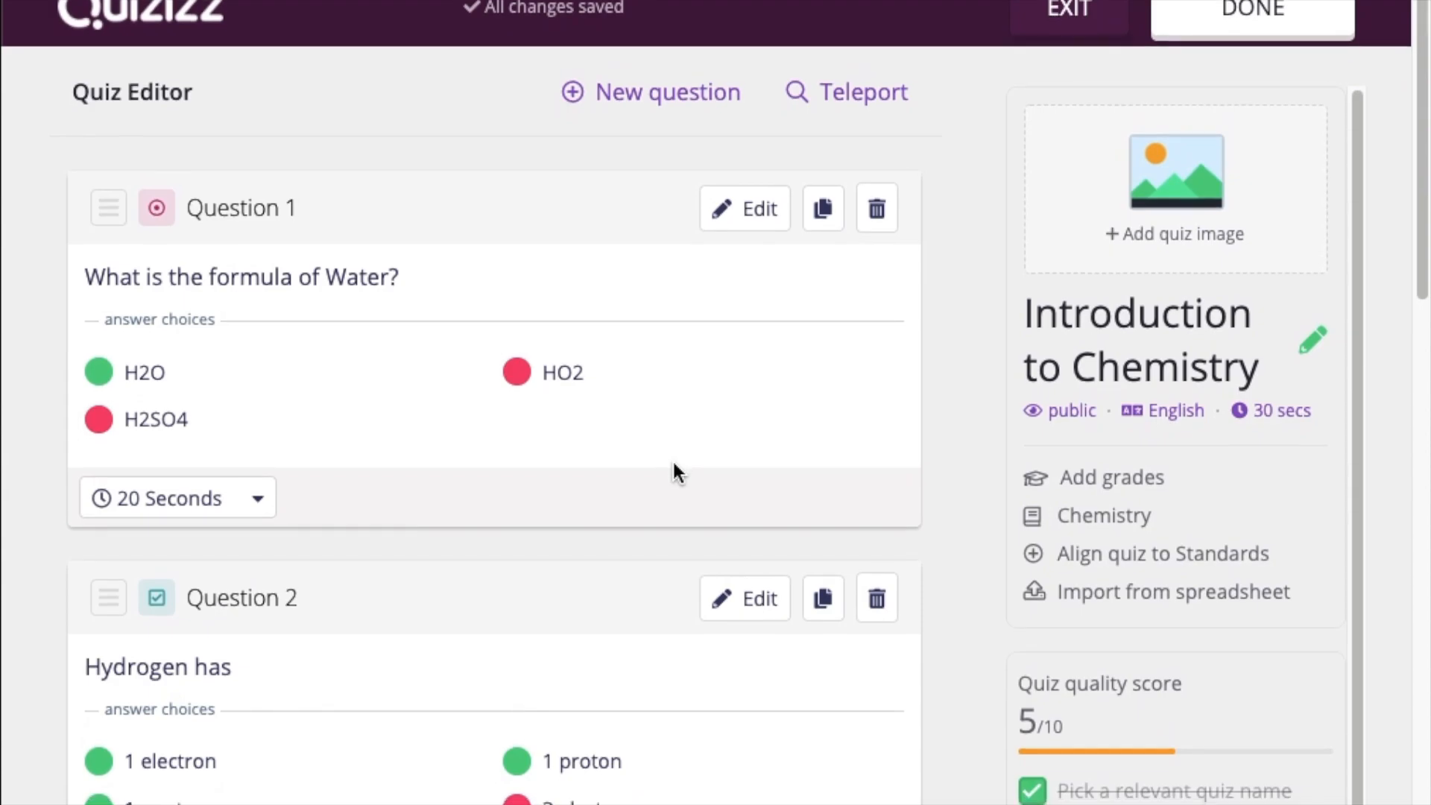
{"action": "scroll", "coordinate": [673, 471], "scroll_direction": "down", "scroll_amount": 5}
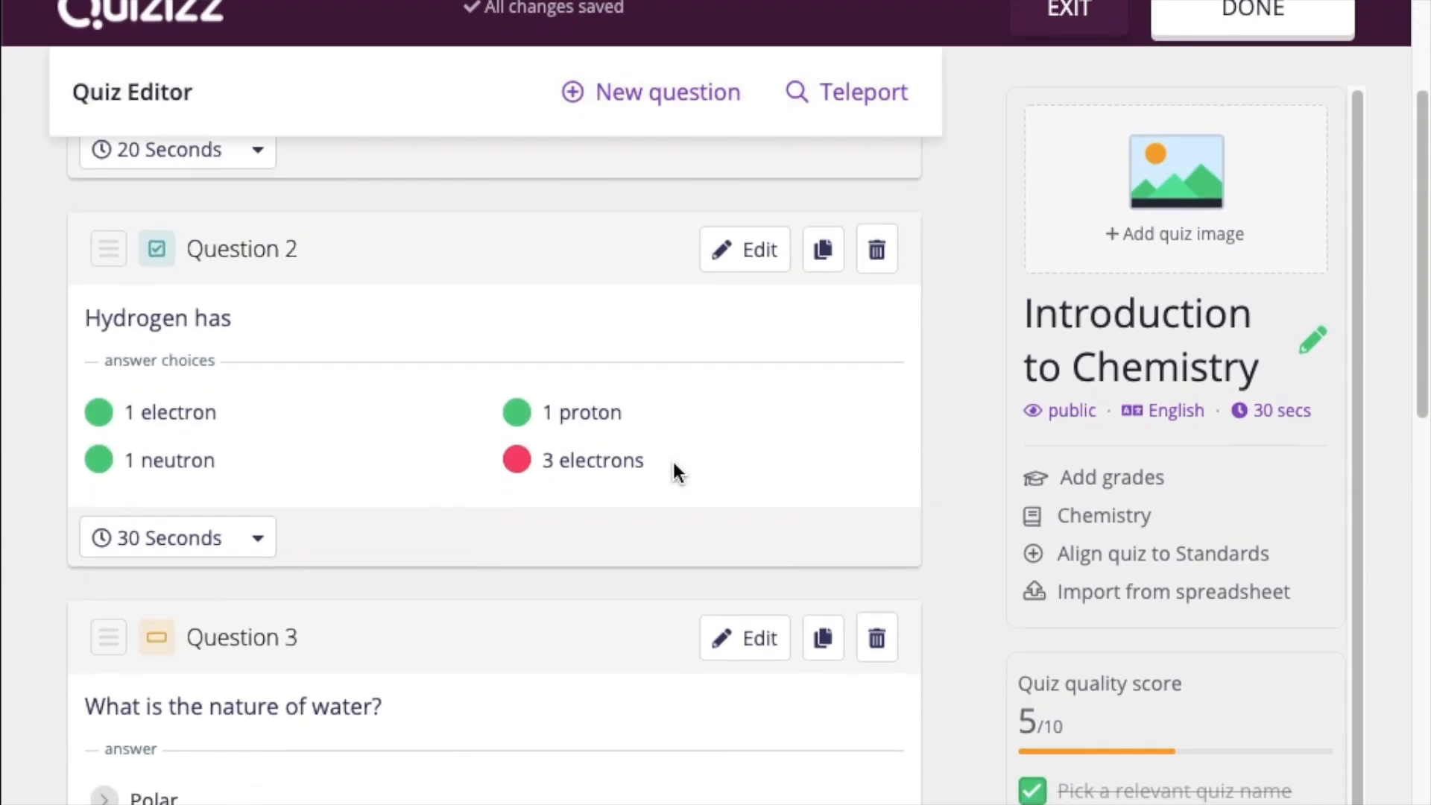
{"action": "scroll", "coordinate": [674, 471], "scroll_direction": "down", "scroll_amount": 2}
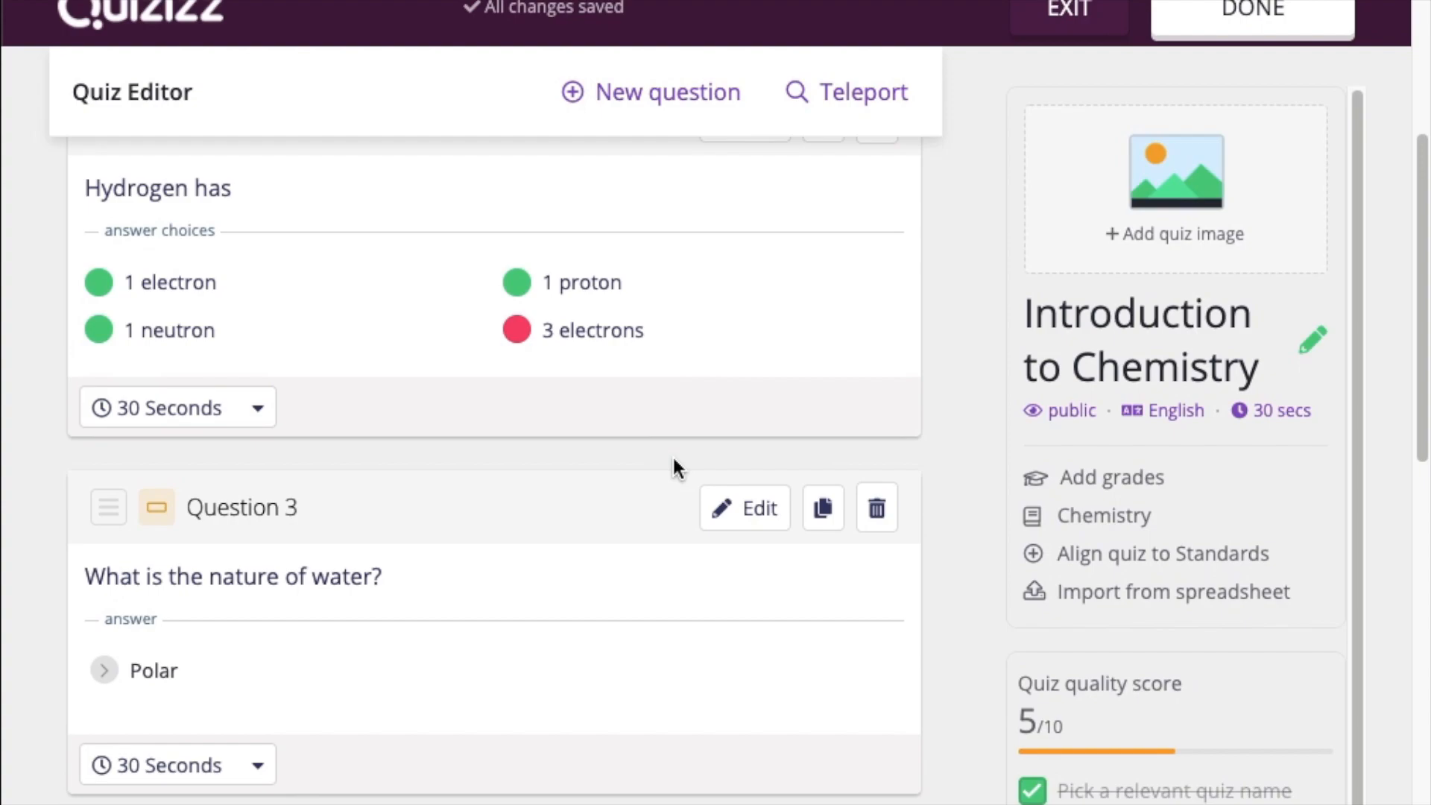
{"action": "scroll", "coordinate": [674, 468], "scroll_direction": "up", "scroll_amount": 6}
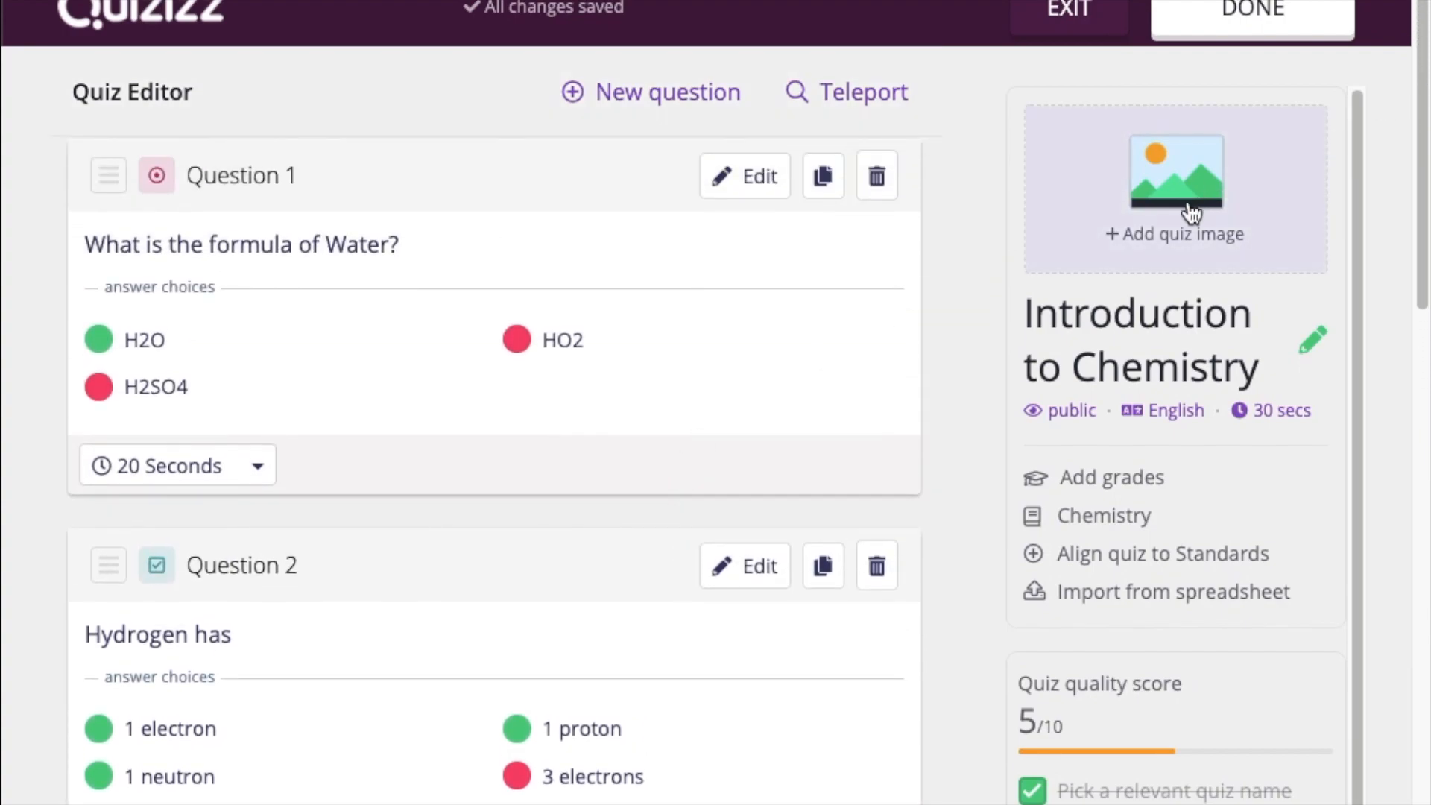
Set the Students Learning title image, University grade and public visibility in the quiz details, then save
{"action": "left_click", "coordinate": [1130, 236]}
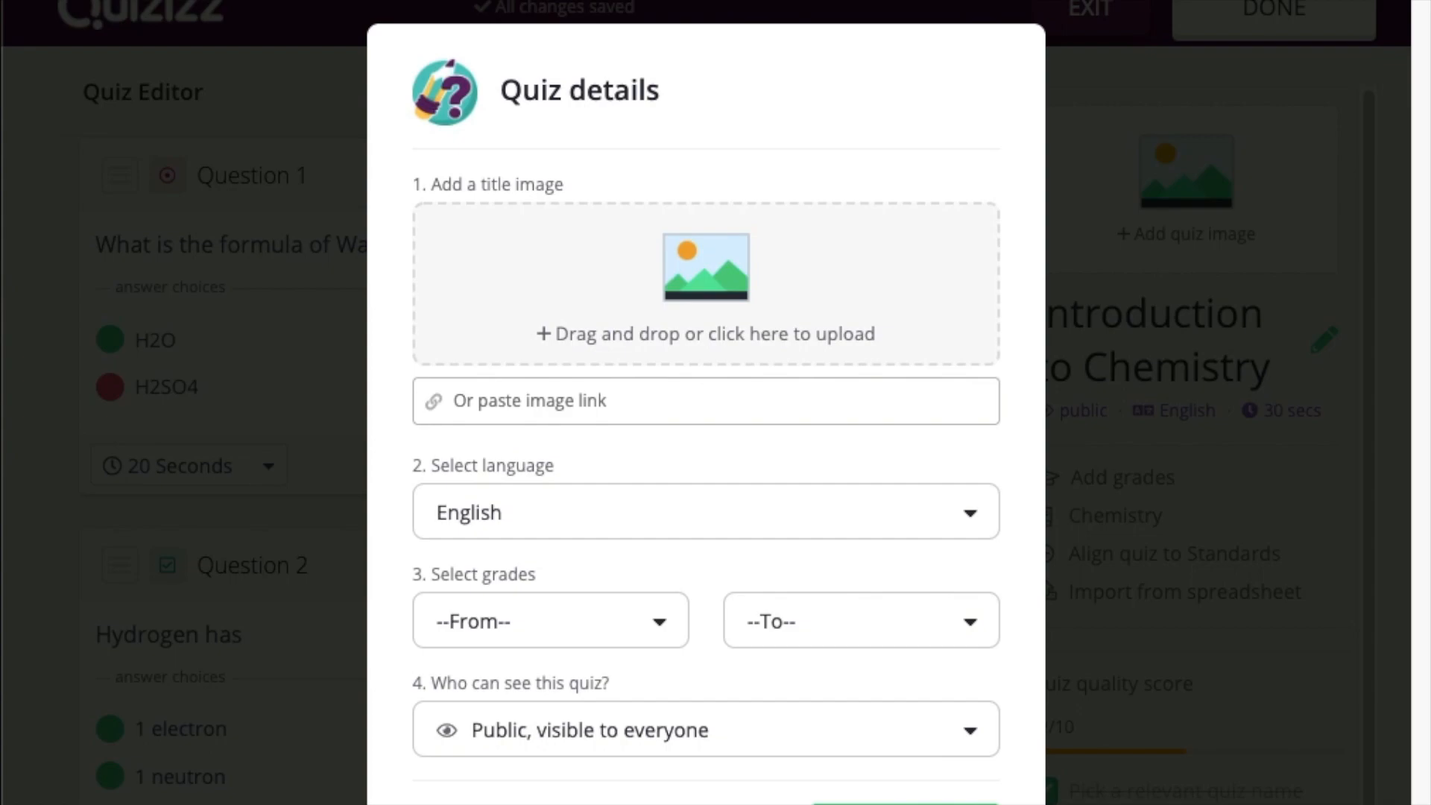
{"action": "left_click_drag", "start_coordinate": [1044, 44], "coordinate": [705, 280]}
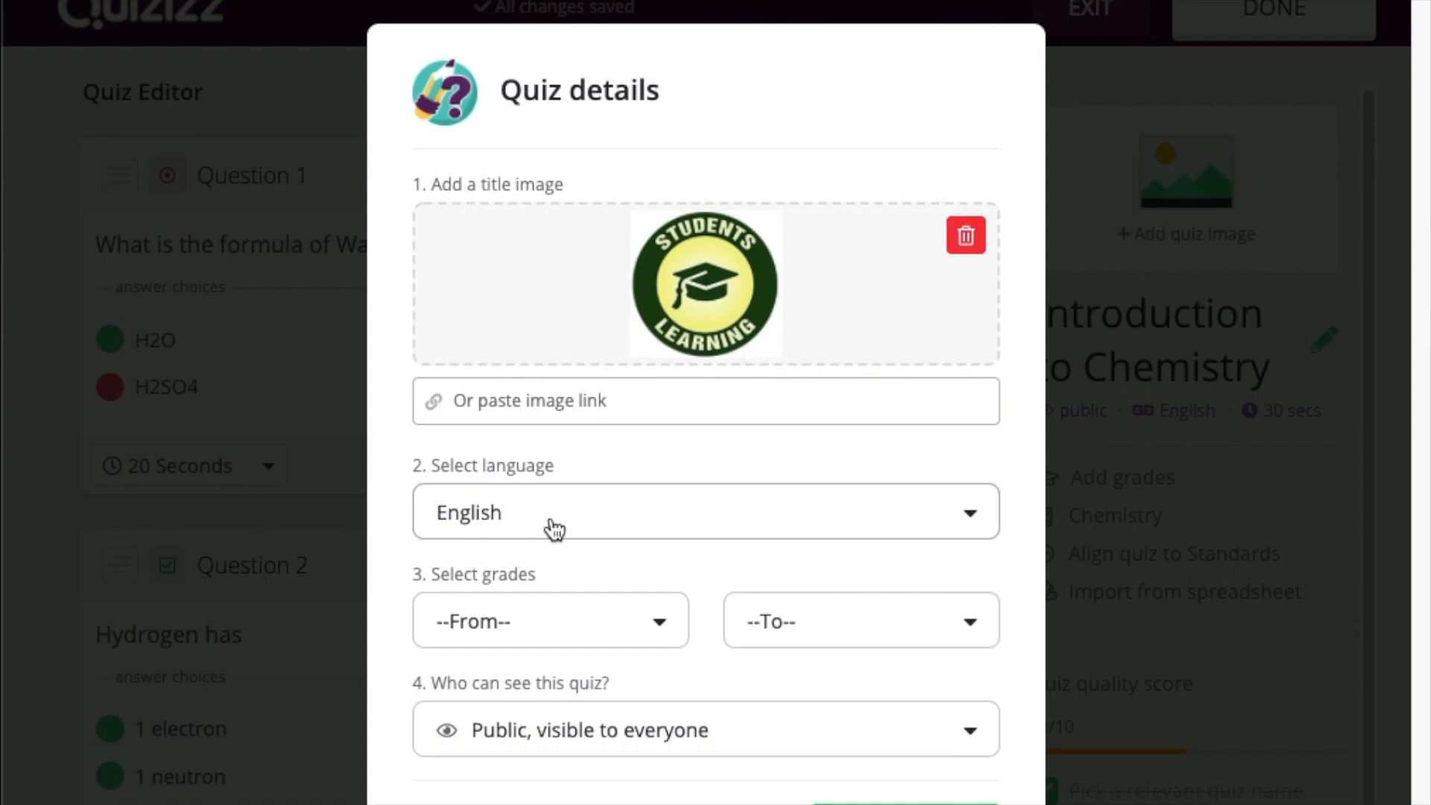
{"action": "left_click", "coordinate": [557, 644]}
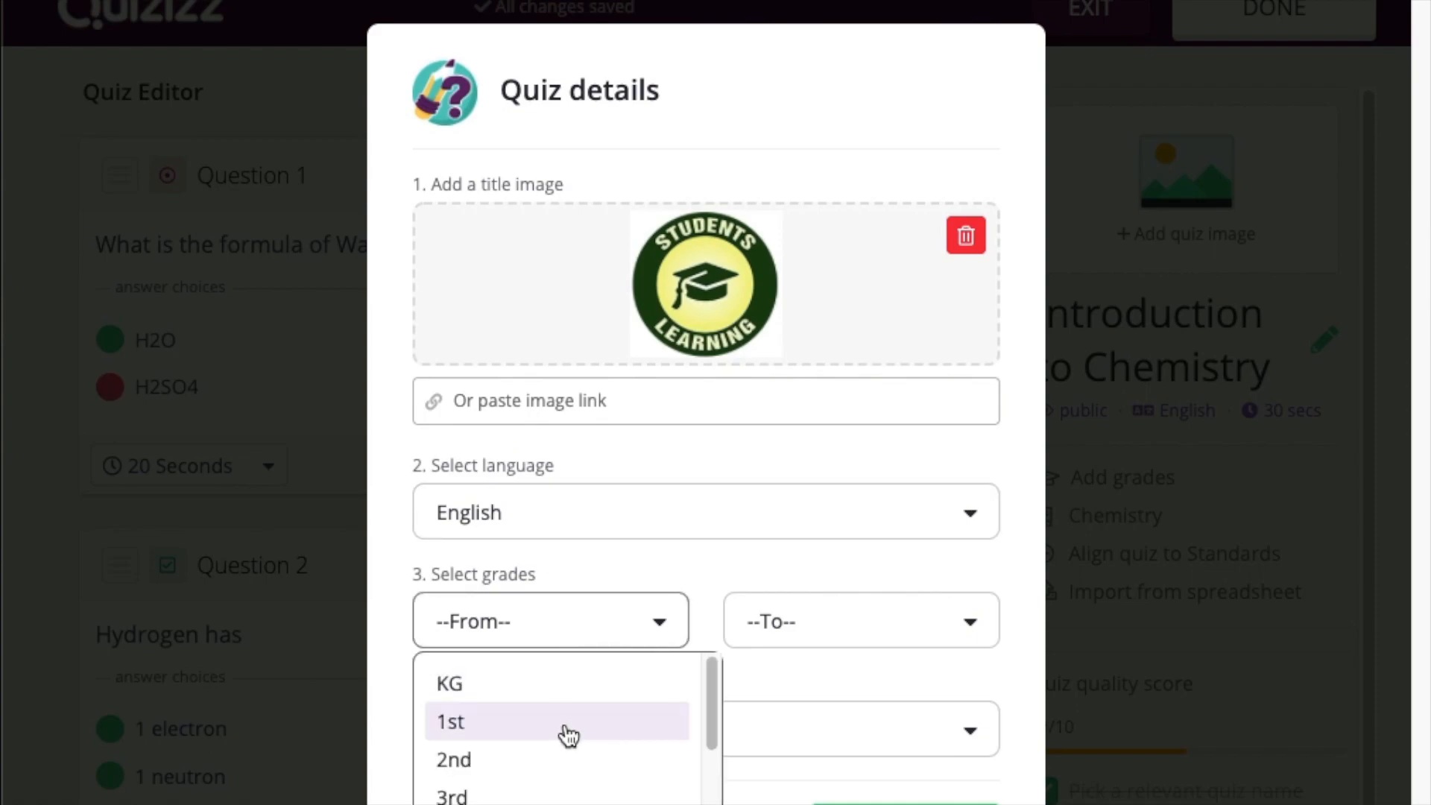
{"action": "scroll", "coordinate": [569, 736], "scroll_direction": "down", "scroll_amount": 5}
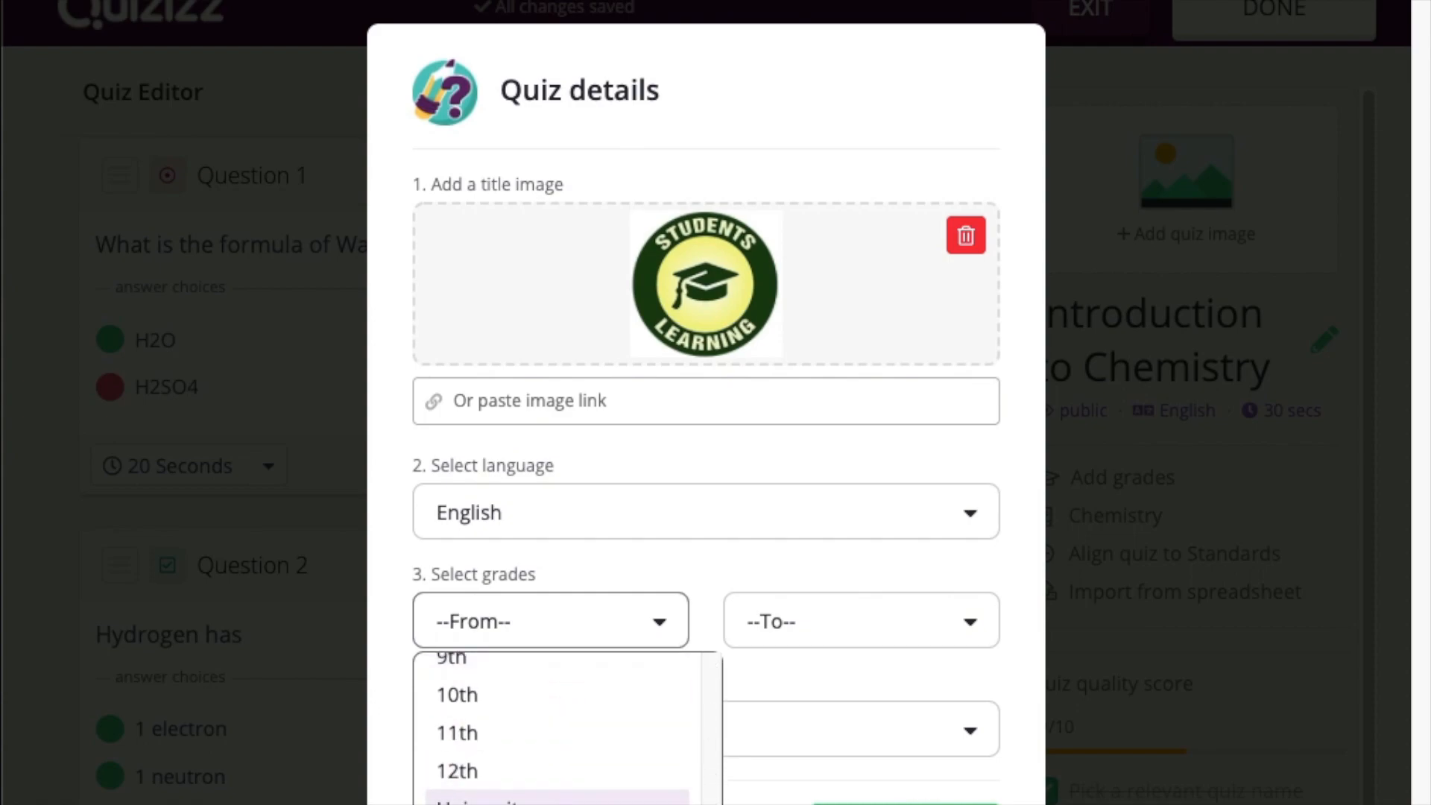
{"action": "left_click", "coordinate": [557, 801]}
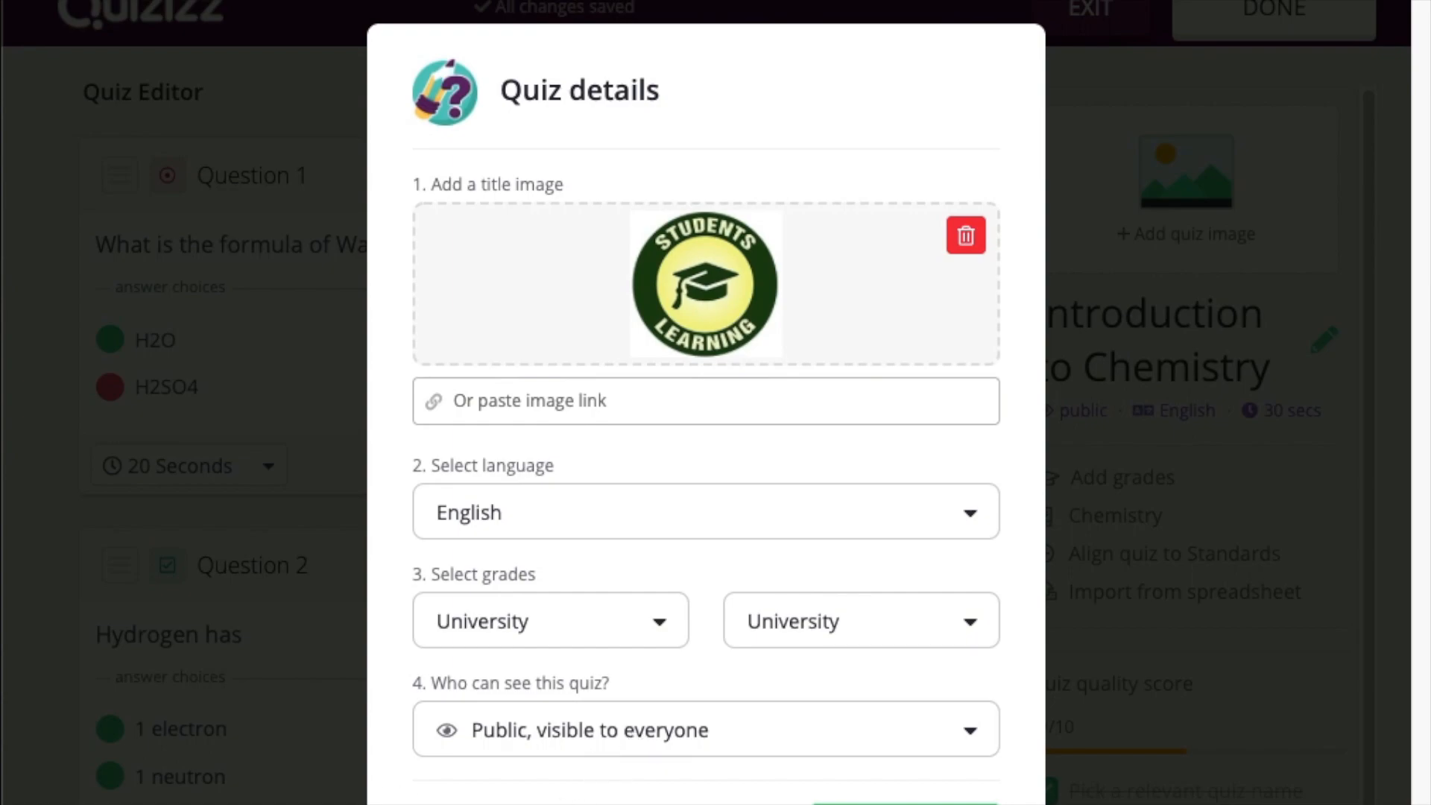
{"action": "left_click", "coordinate": [858, 743]}
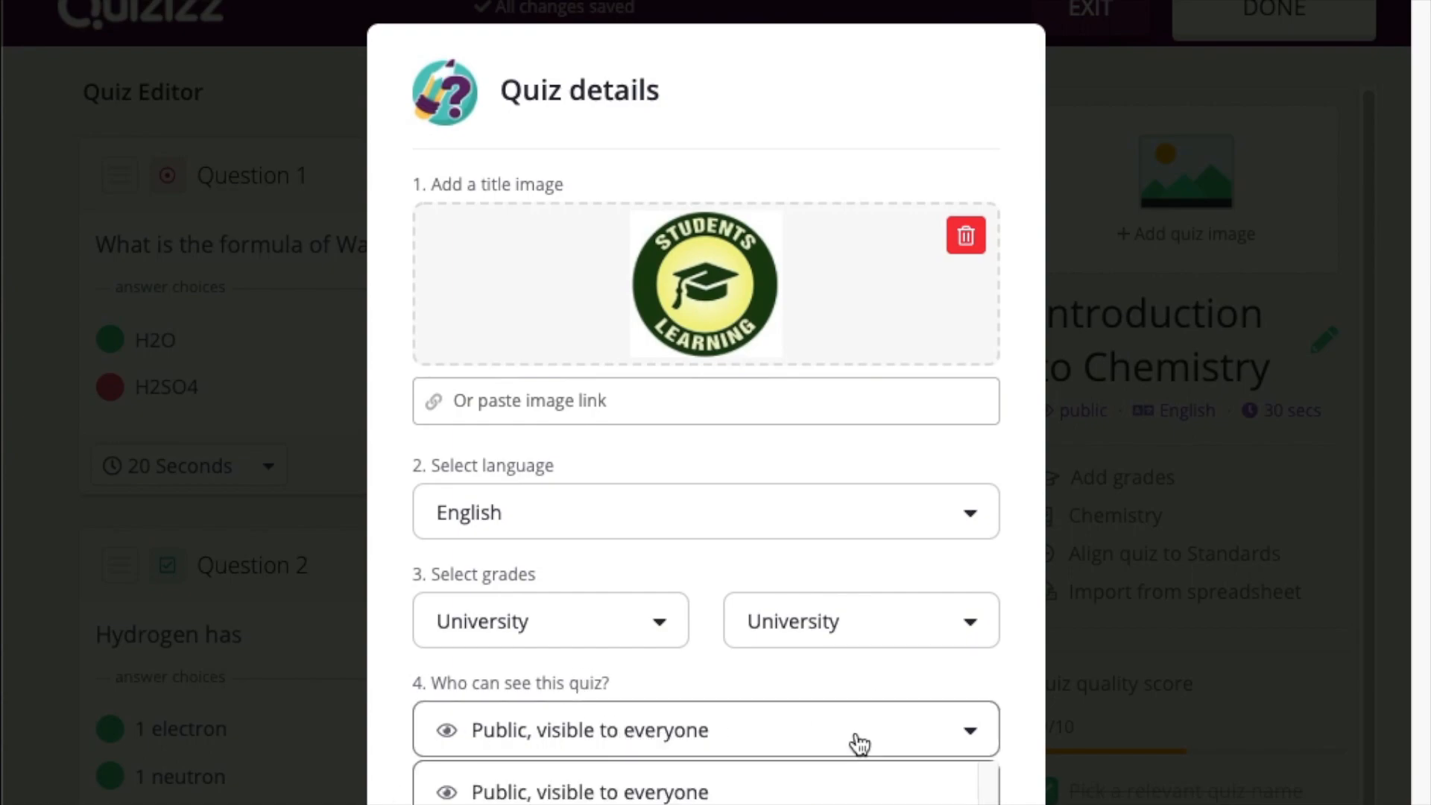
{"action": "left_click", "coordinate": [749, 792]}
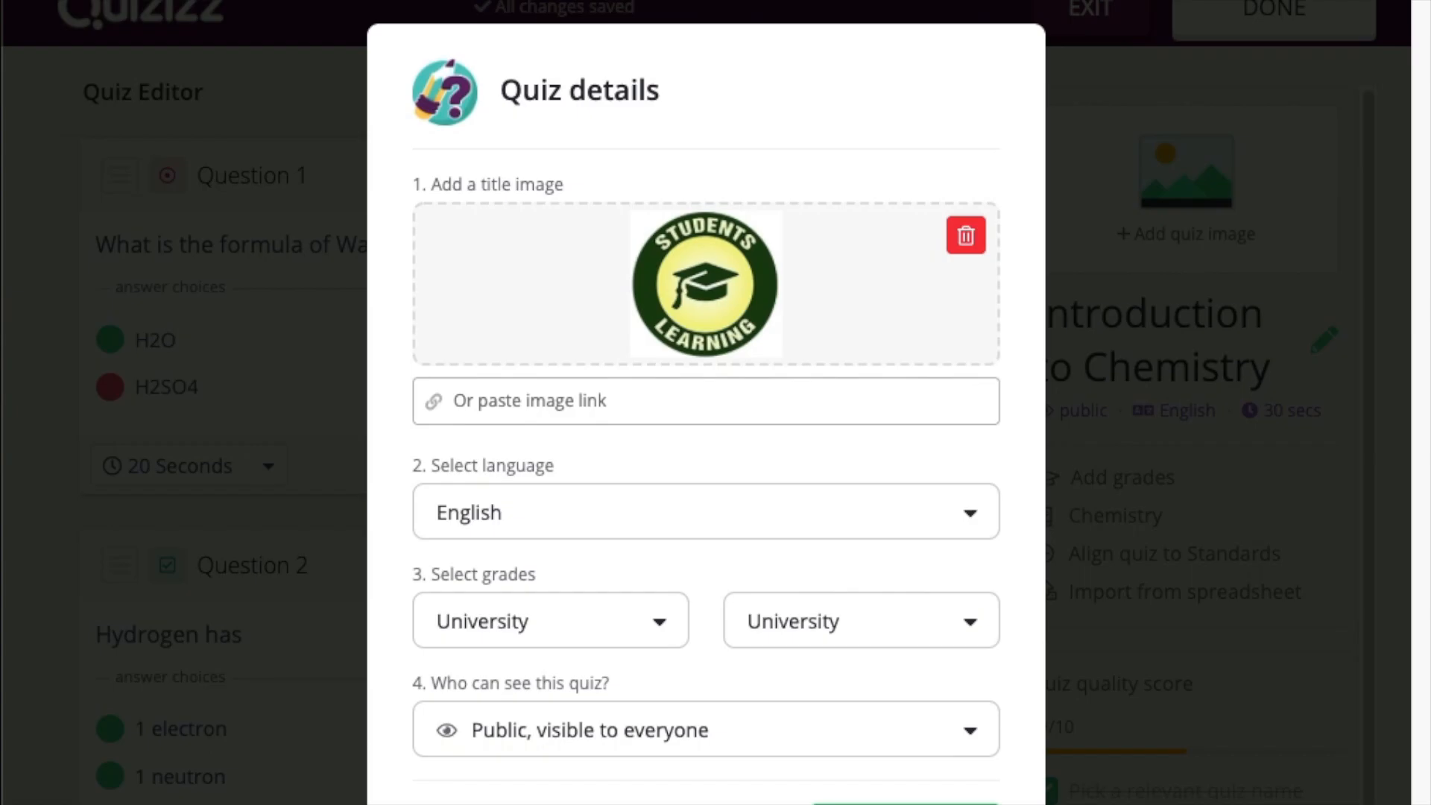
{"action": "left_click", "coordinate": [906, 801]}
Save the Introduction to Chemistry quiz and open its Play Live game-mode choices
{"action": "scroll", "coordinate": [1202, 646], "scroll_direction": "down", "scroll_amount": 6}
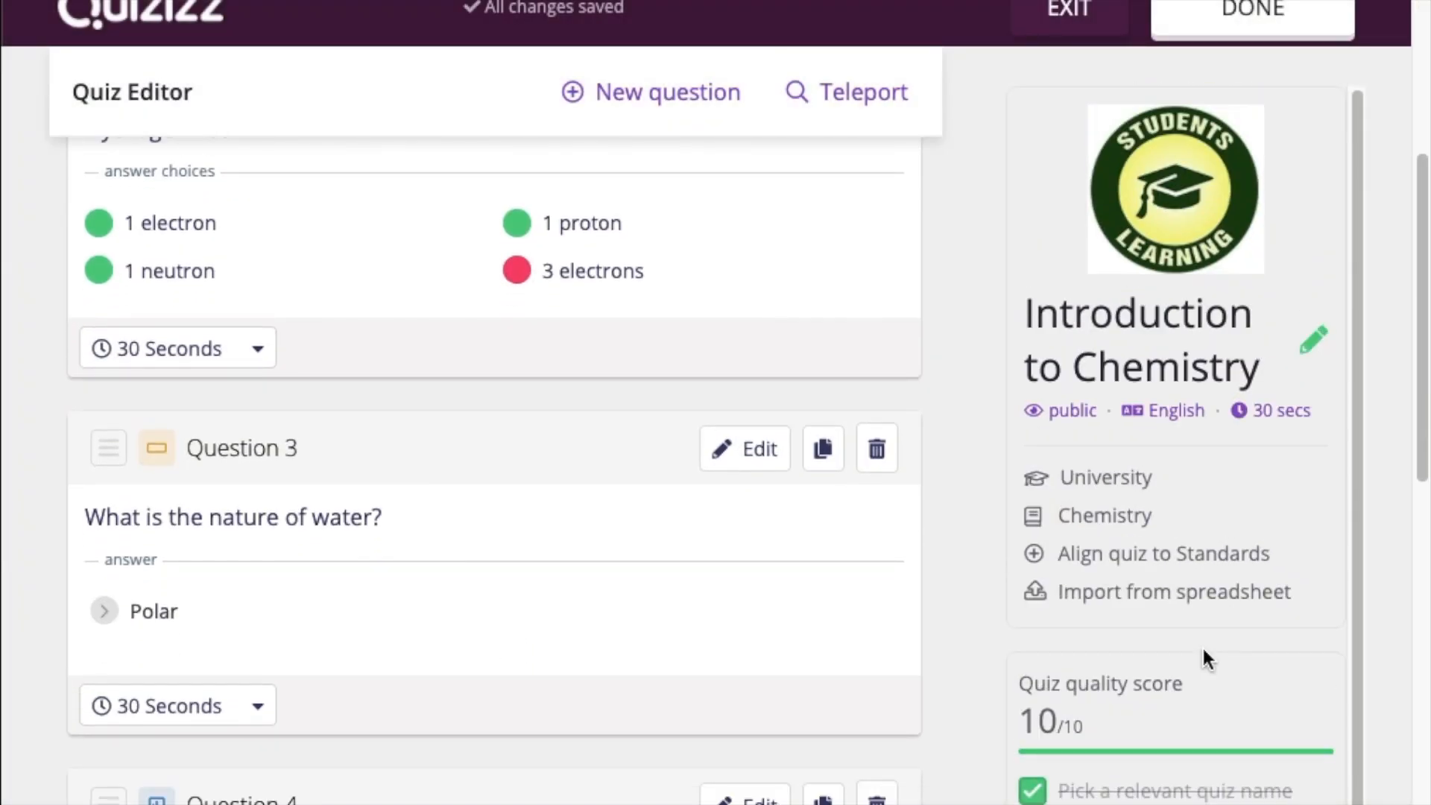
{"action": "scroll", "coordinate": [780, 562], "scroll_direction": "up", "scroll_amount": 6}
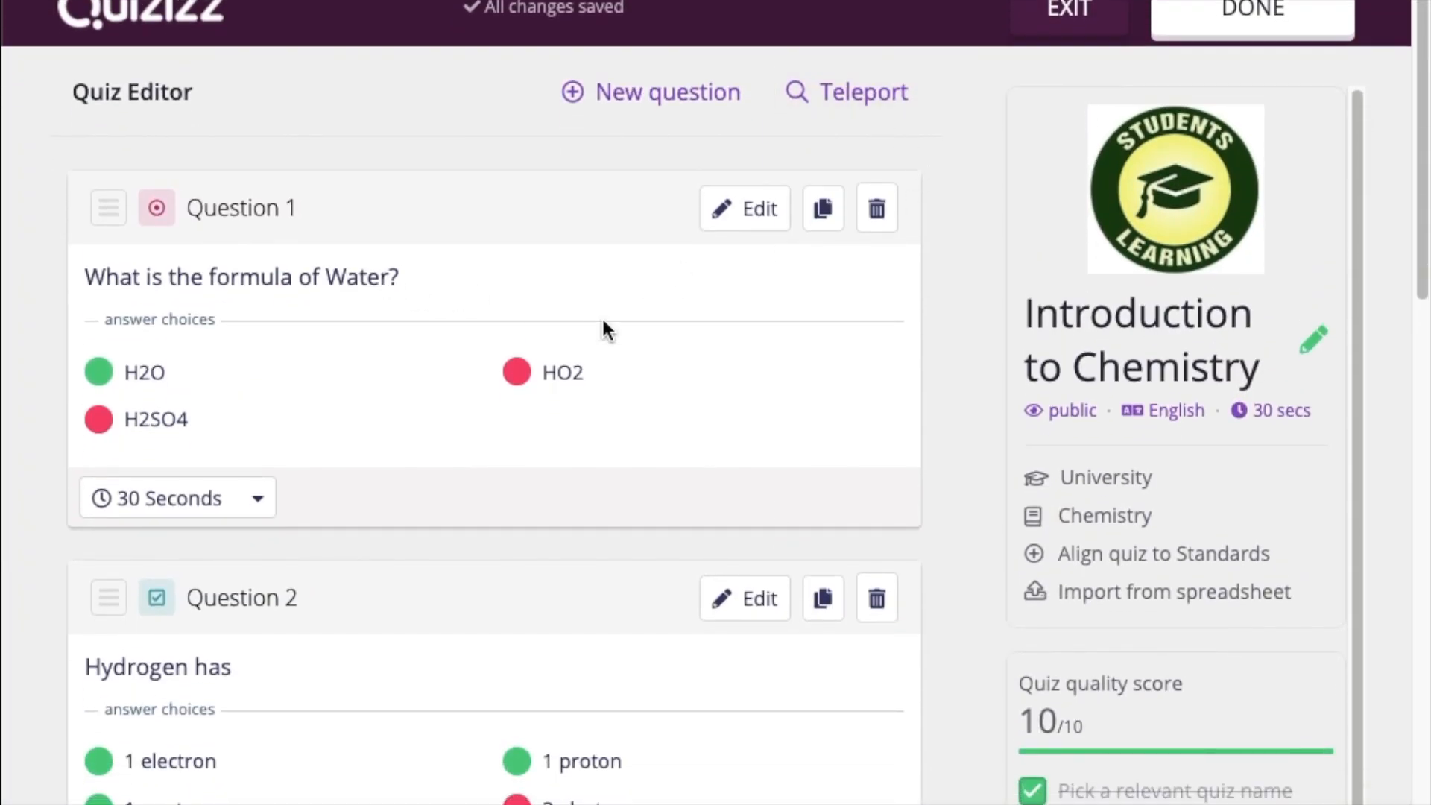
{"action": "mouse_move", "coordinate": [1032, 422]}
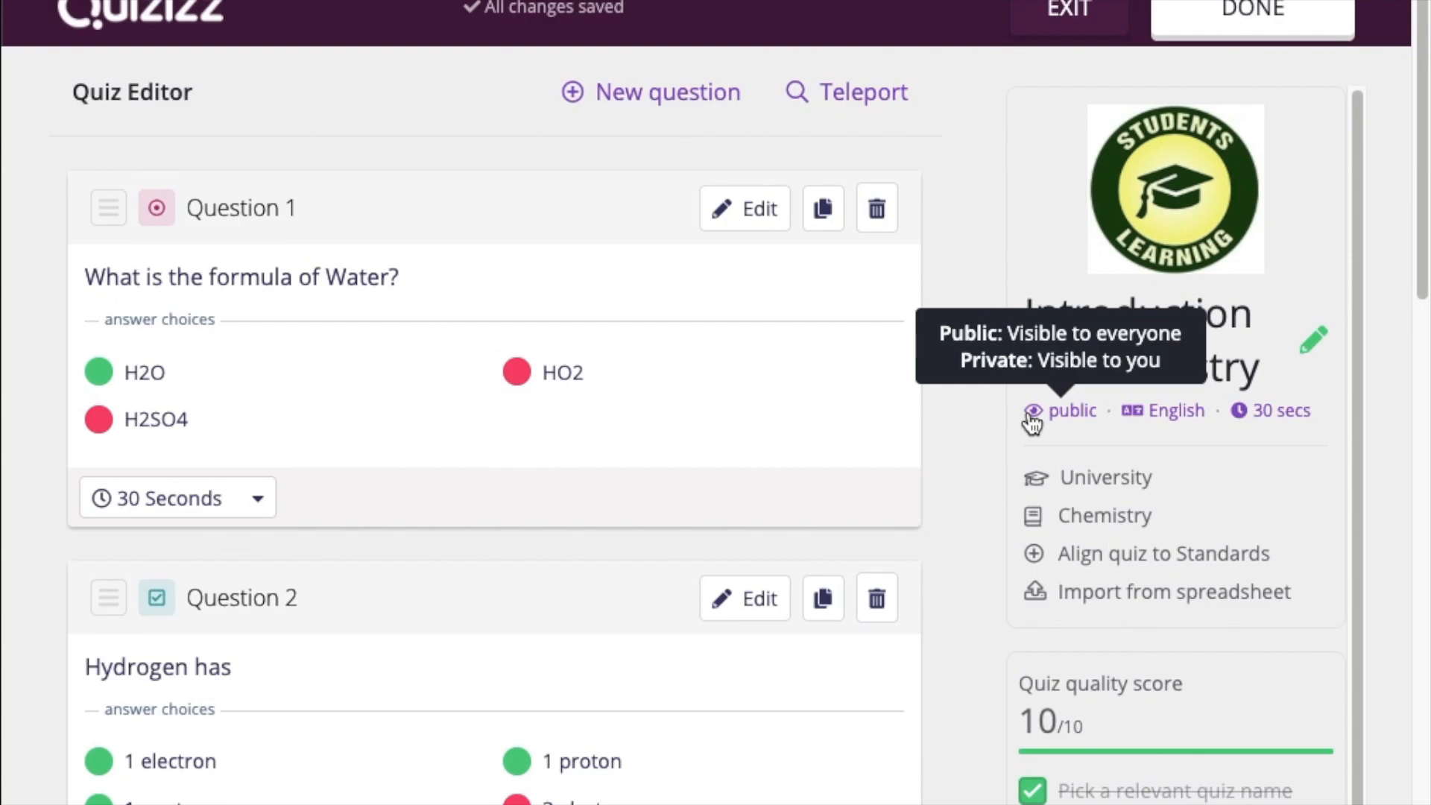
{"action": "left_click", "coordinate": [1272, 13]}
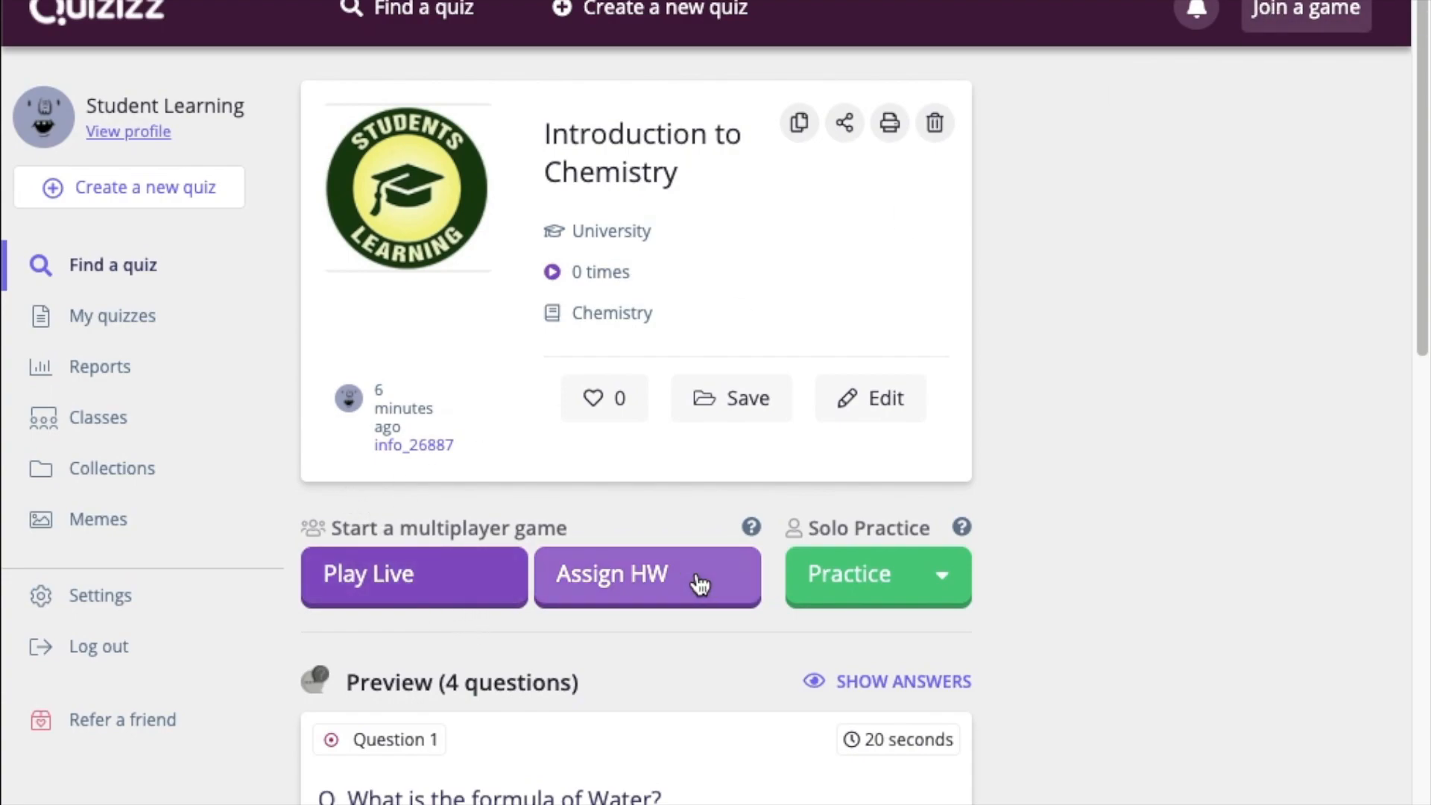
{"action": "left_click", "coordinate": [460, 579]}
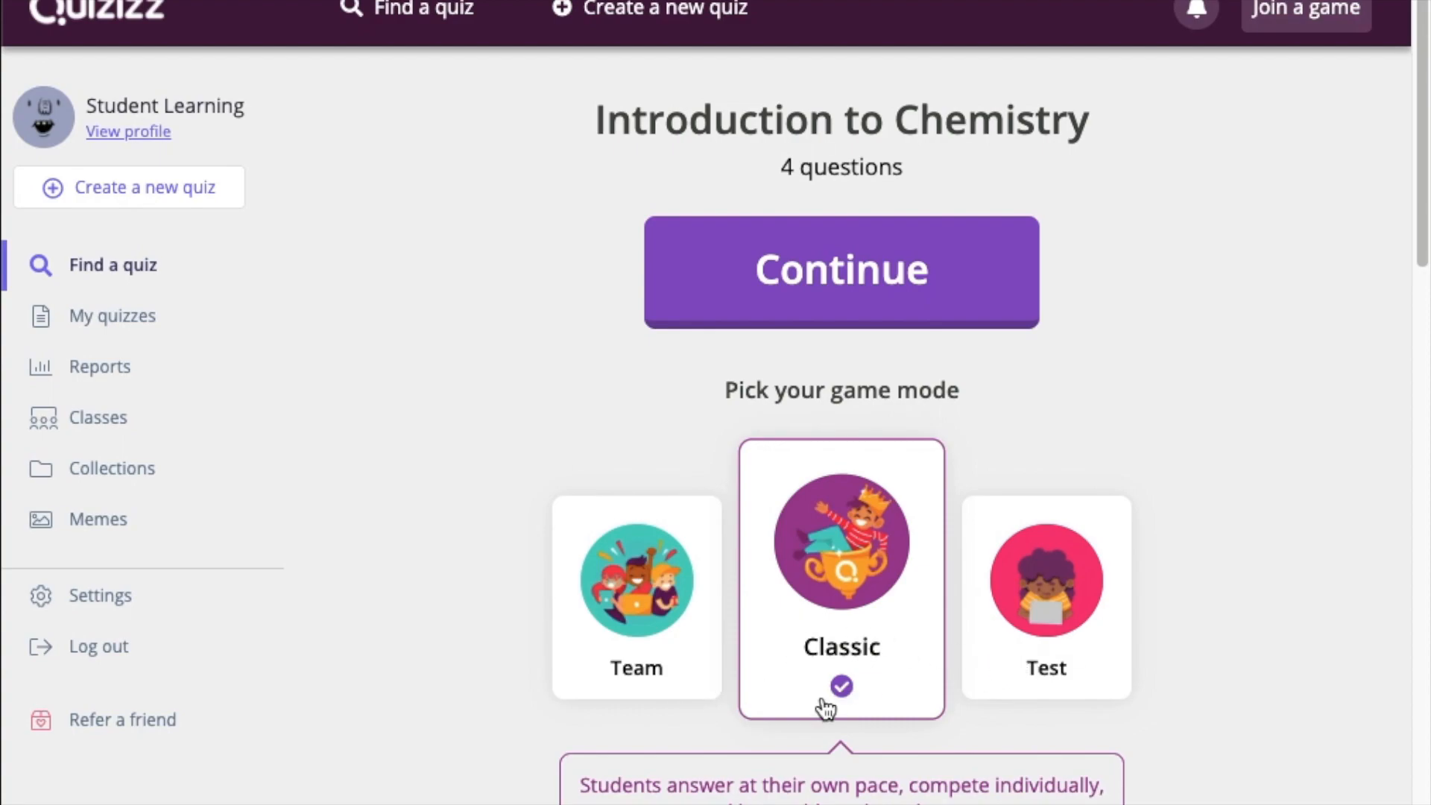
Start a live Classic game of Introduction to Chemistry, then end it from the empty lobby
{"action": "left_click", "coordinate": [882, 302]}
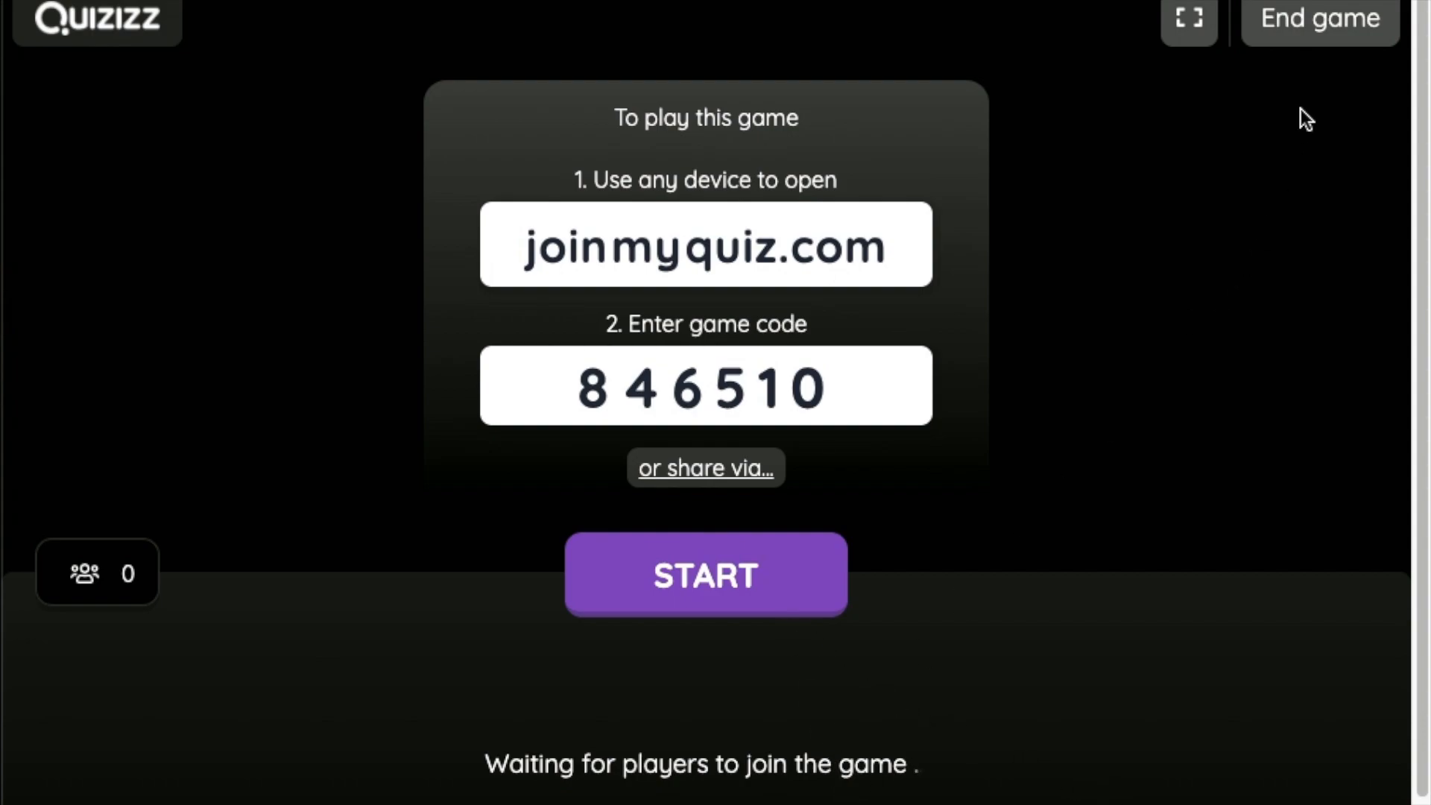
{"action": "left_click", "coordinate": [1345, 26]}
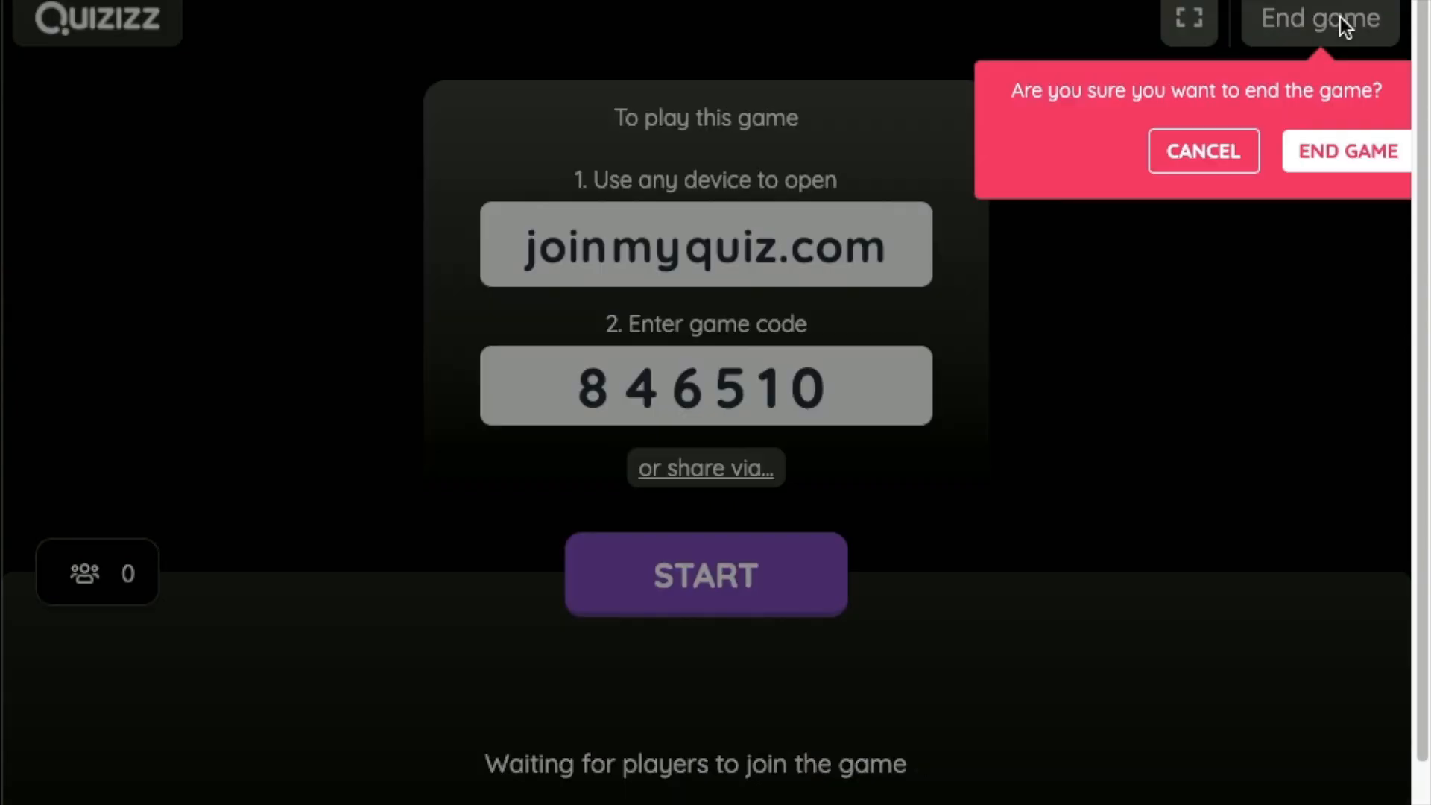
{"action": "left_click", "coordinate": [1343, 158]}
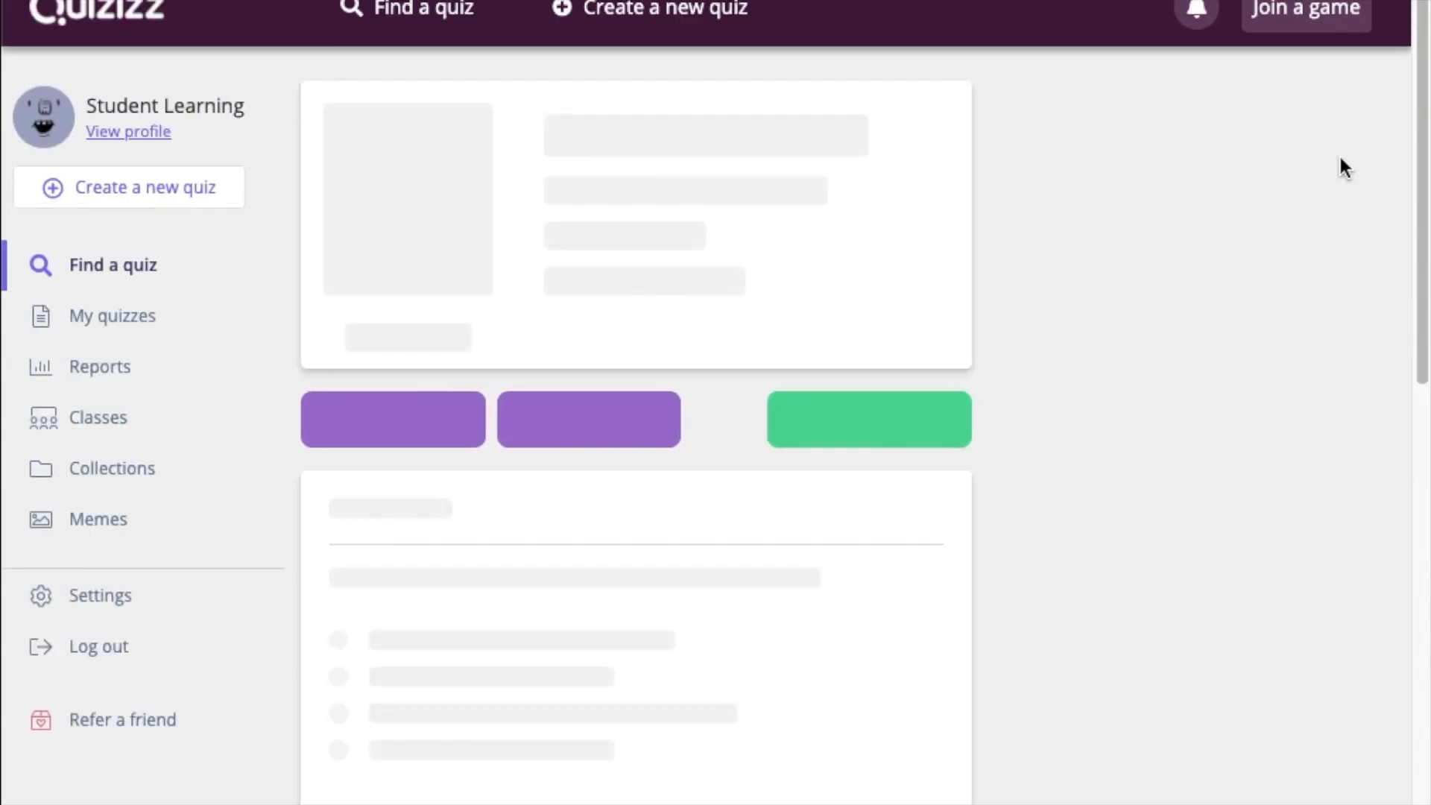